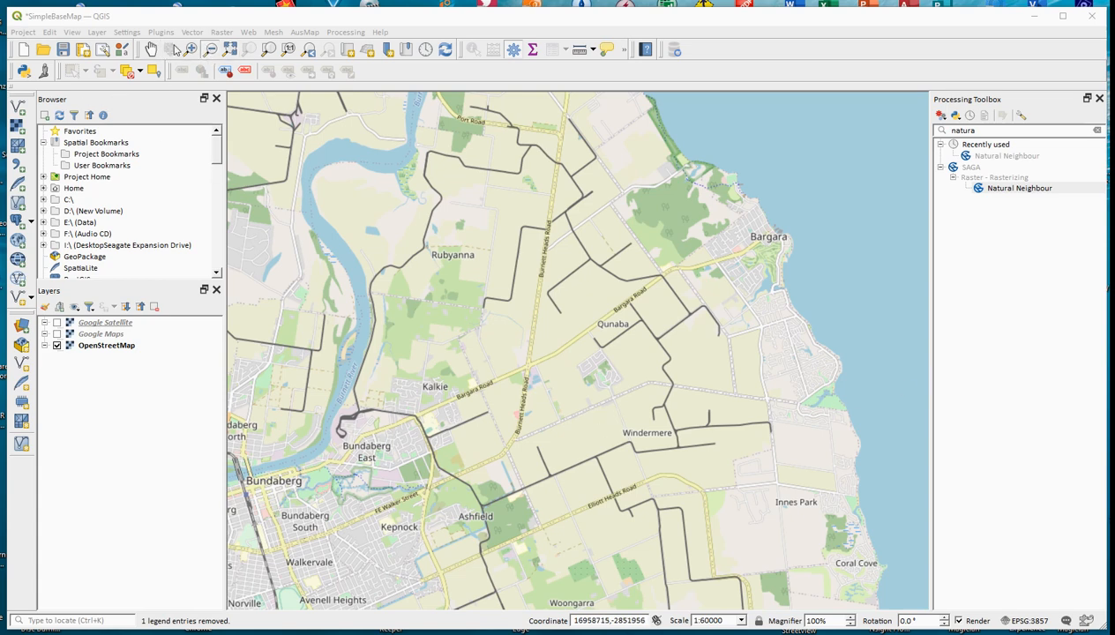
Step: Zoom the map in on The Hummock near Qunaba and view its photo in HummockPic.docx in Word
left_click(190, 50)
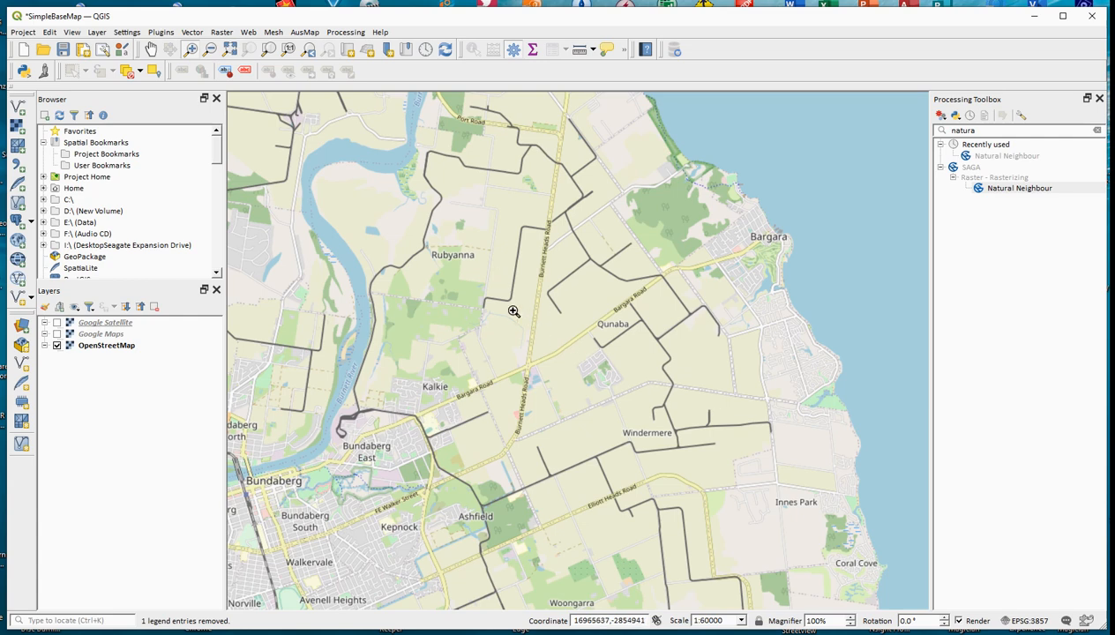
left_click_drag(528, 311, 668, 446)
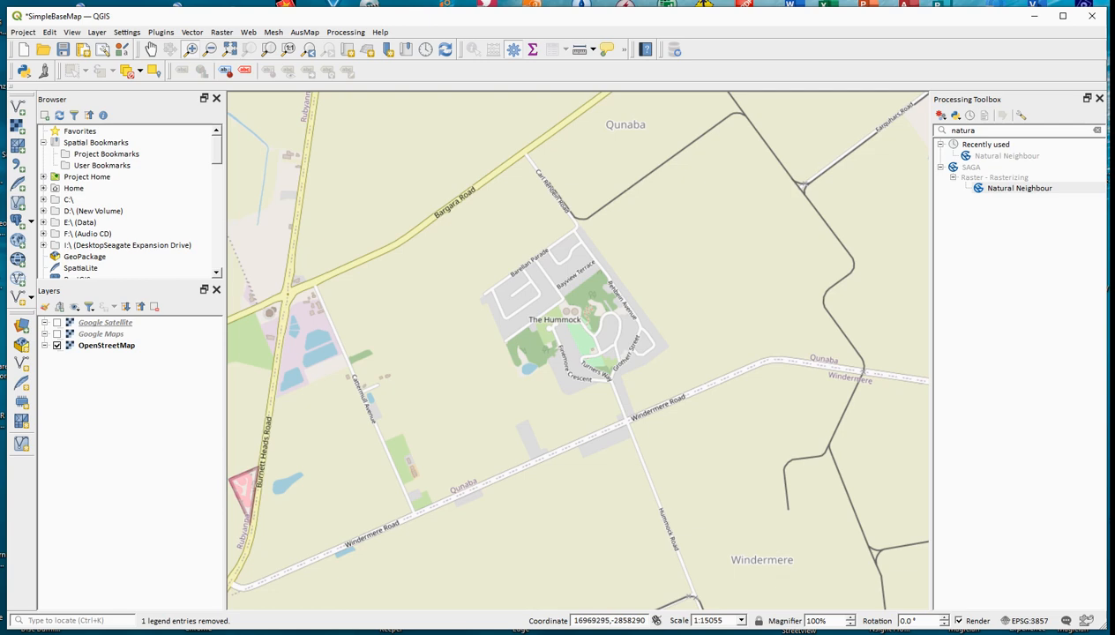
left_click(800, 634)
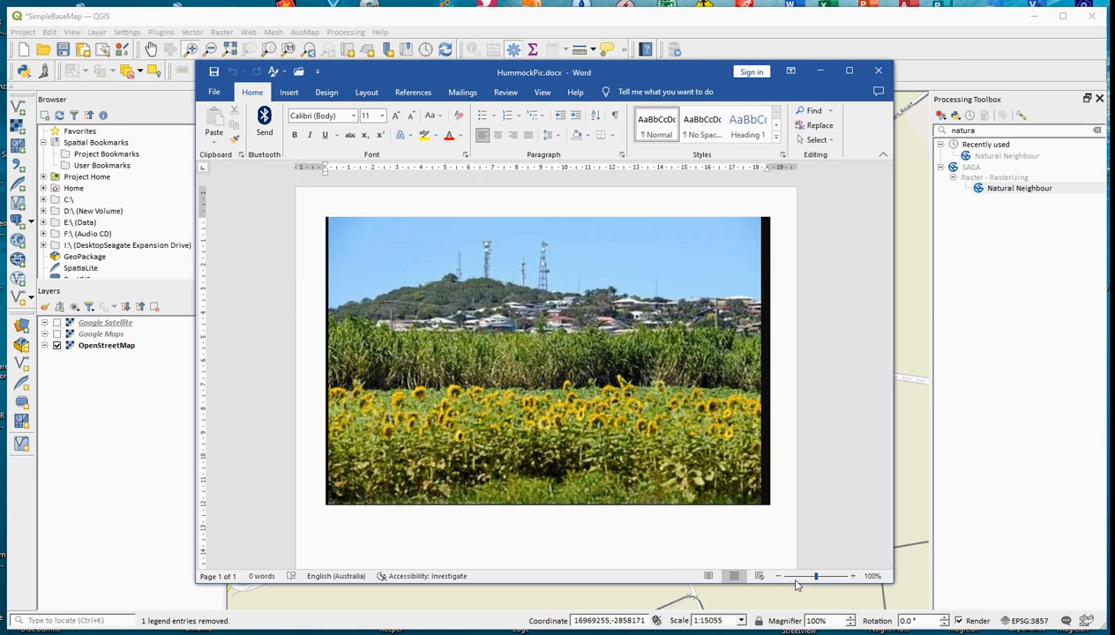
left_click(878, 72)
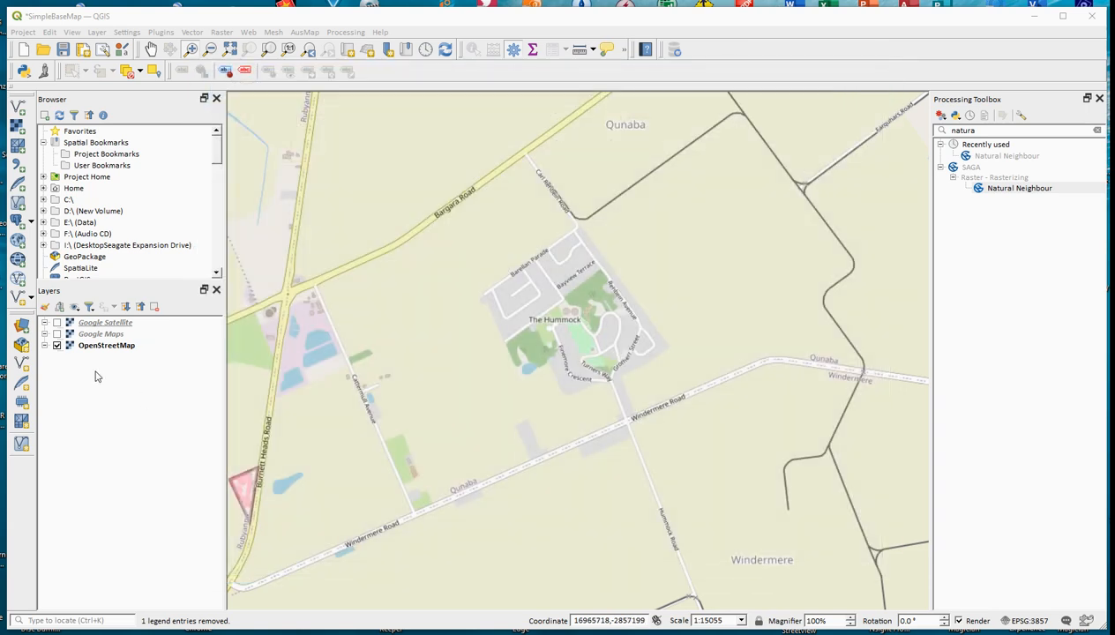
Step: Show the Google Satellite layer briefly to view The Hummock area in imagery, and hide it again
left_click(58, 323)
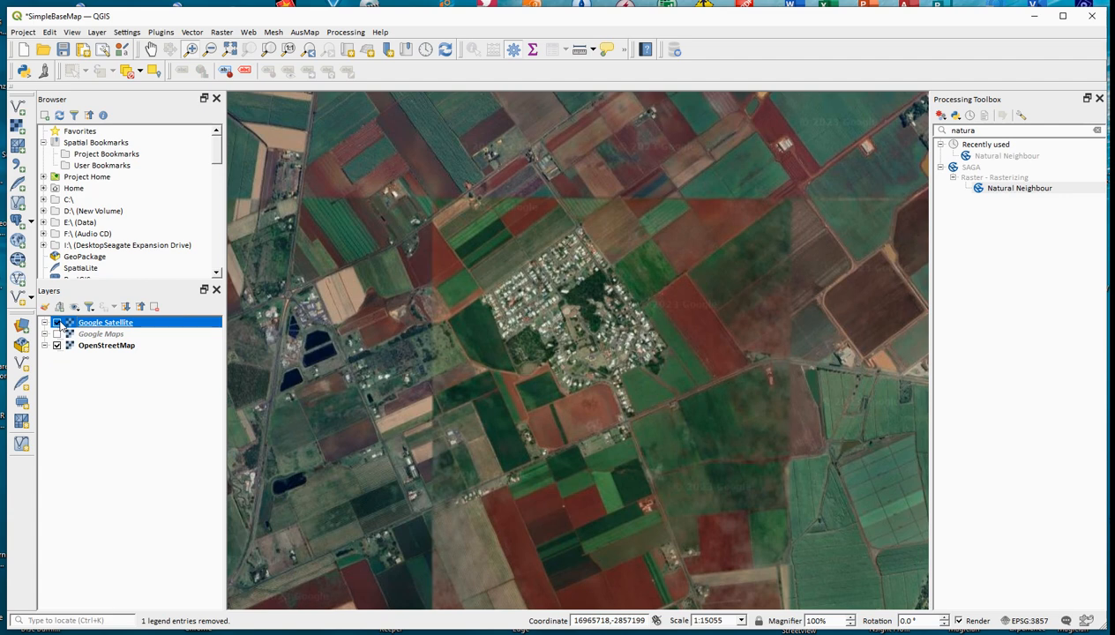
left_click(57, 323)
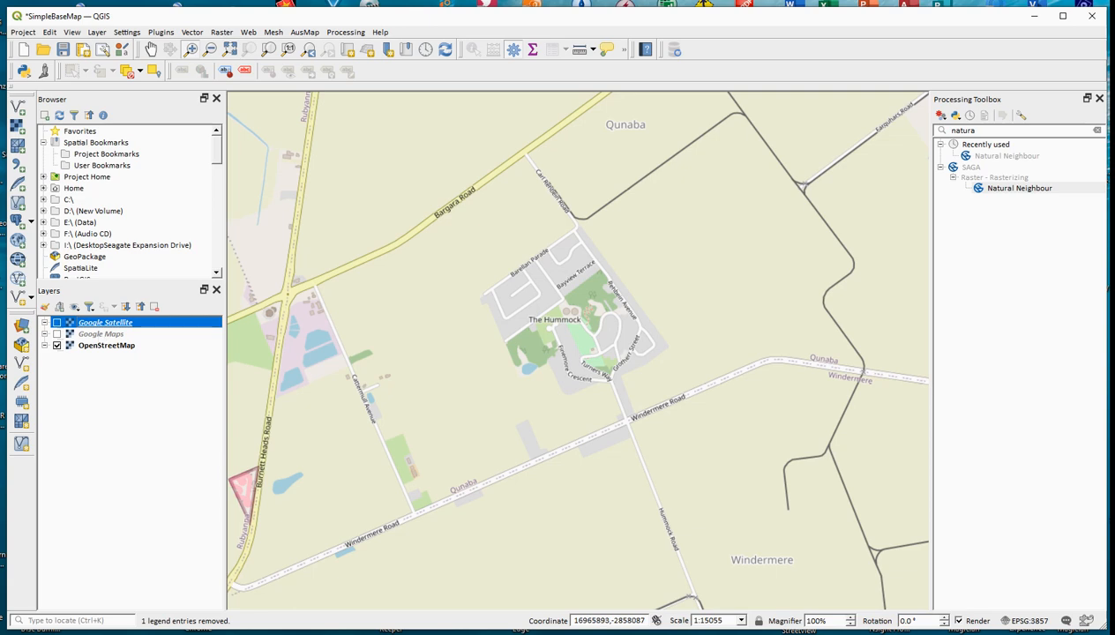
Step: Switch to Google Earth Pro and search for "The Hummock" to fly to the lookout
key("alt+Tab")
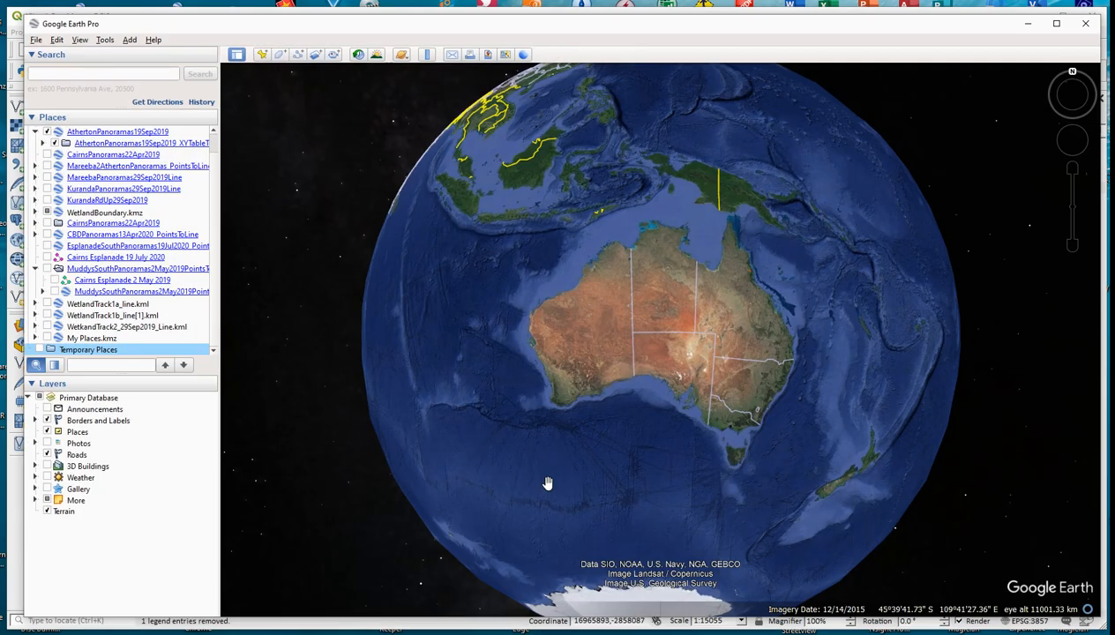
left_click(49, 74)
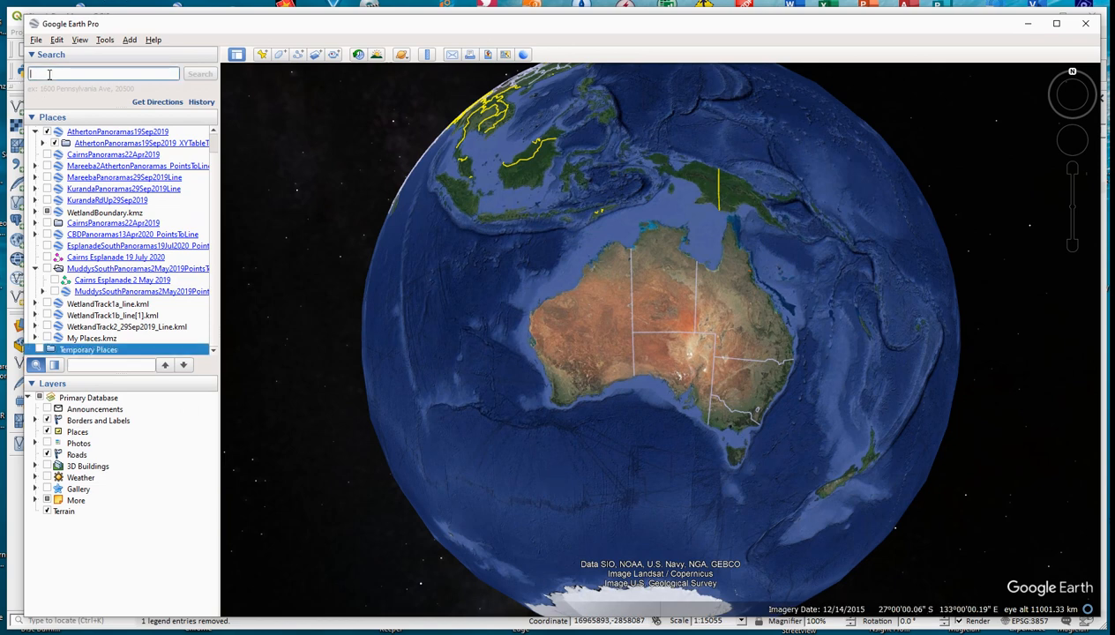
type("The Hummock")
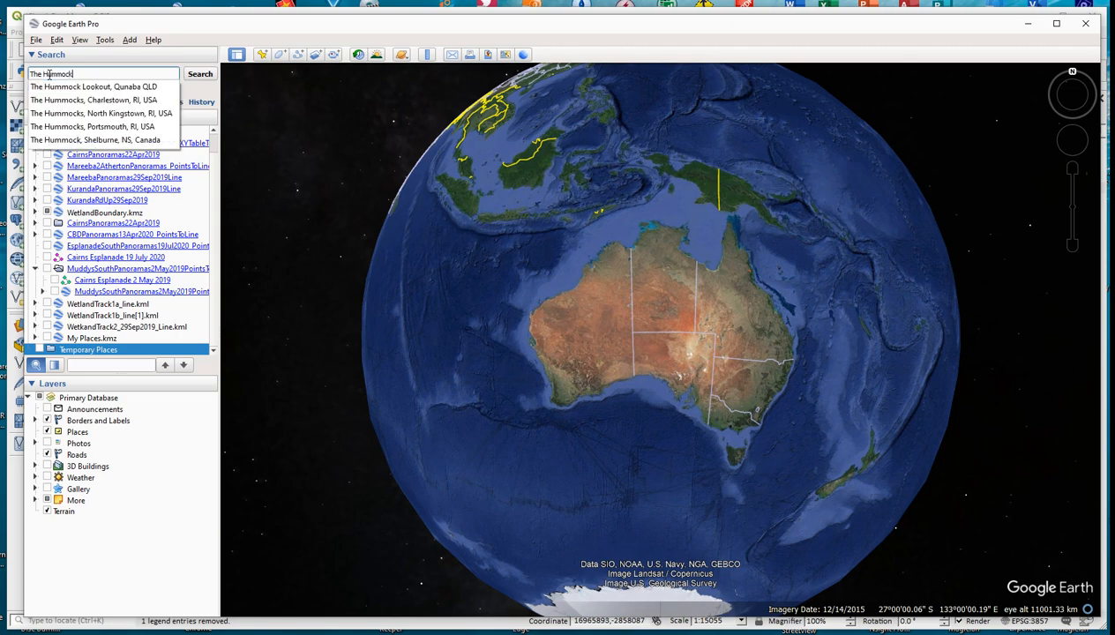
key("Return")
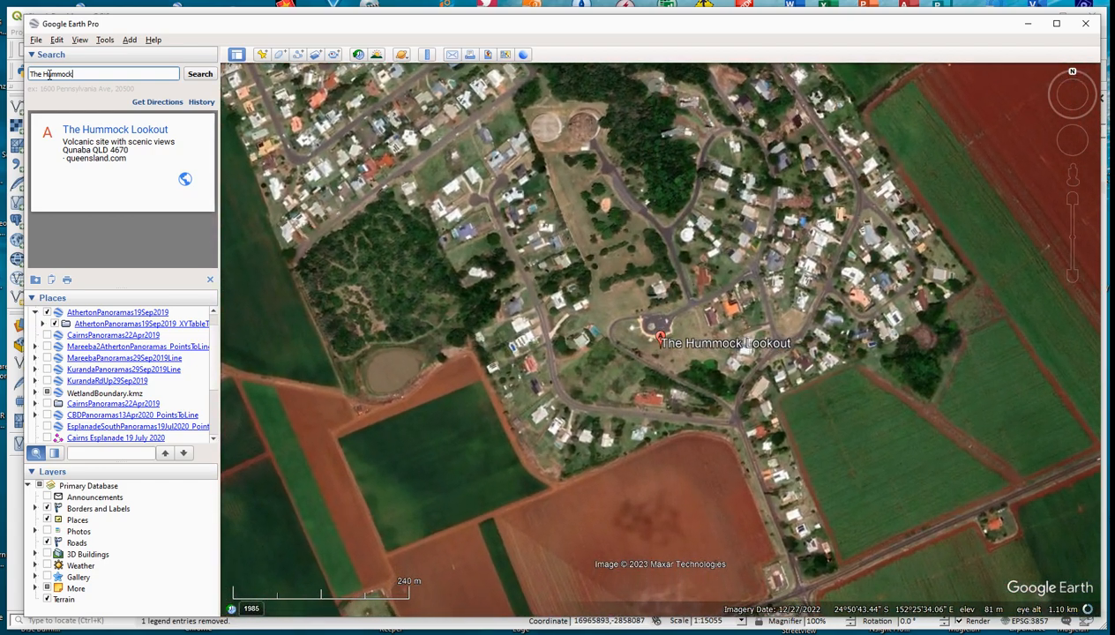
Step: Draw a new freehand path that crisscrosses densely over The Hummock, covering the whole hill and the surrounding fields up to Bargara Rd and Windermere Rd
scroll(607, 217, "down", 4)
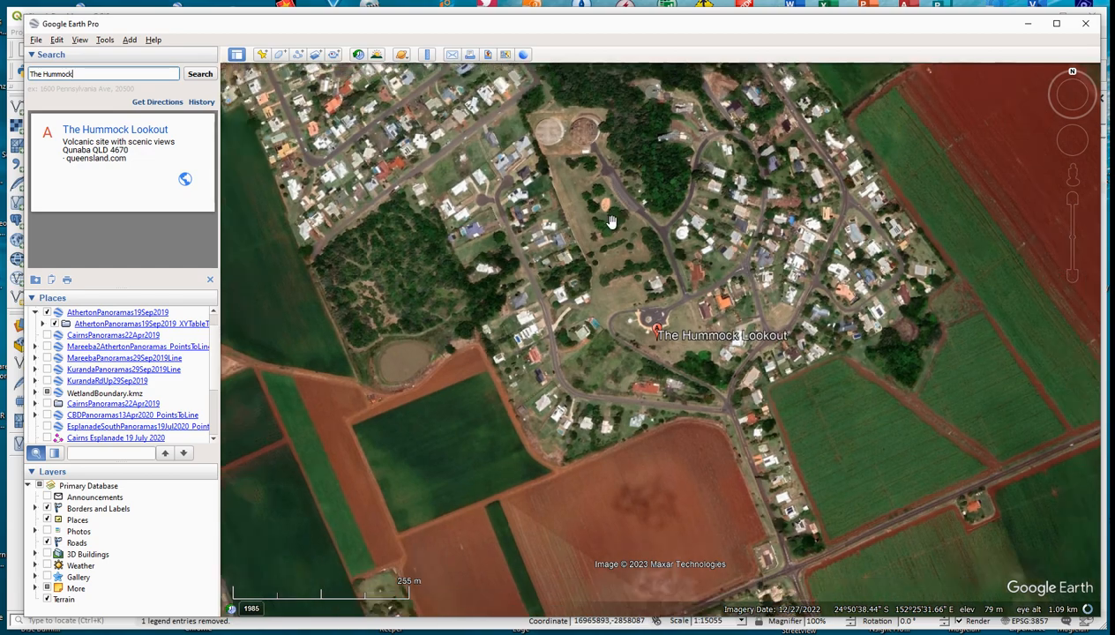
scroll(611, 220, "down", 3)
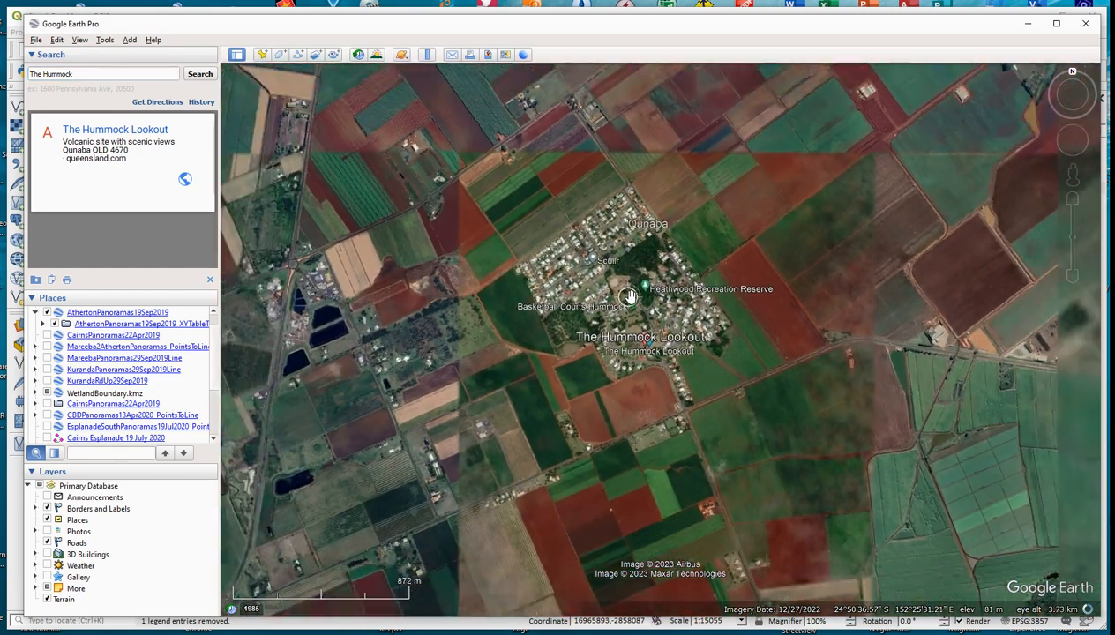
scroll(631, 298, "down", 1)
left_click_drag(631, 298, 627, 323)
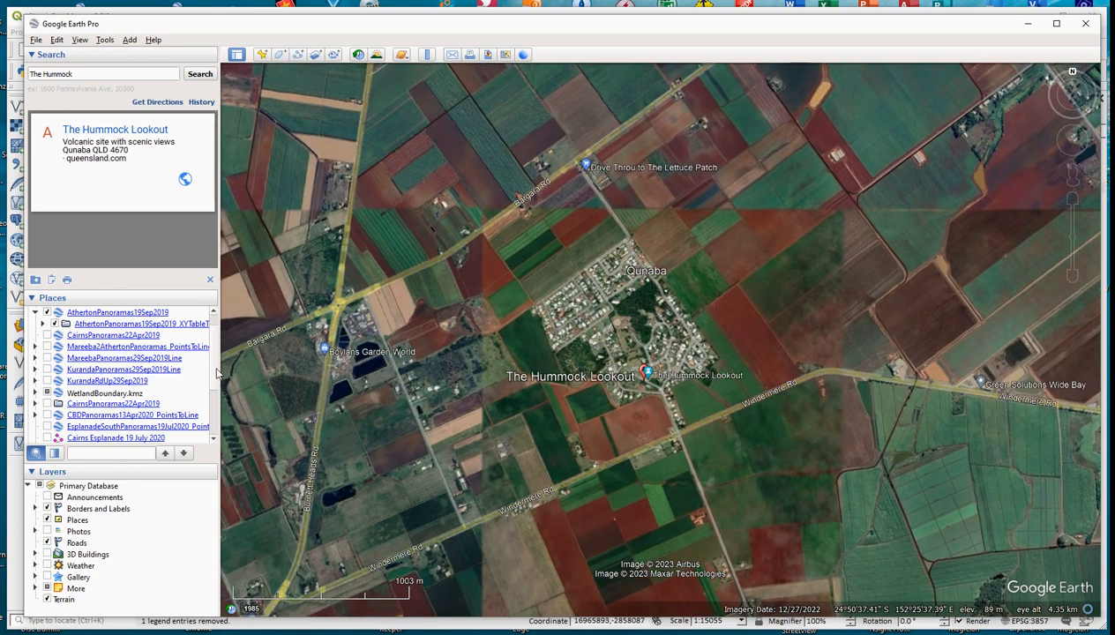
scroll(217, 375, "down", 3)
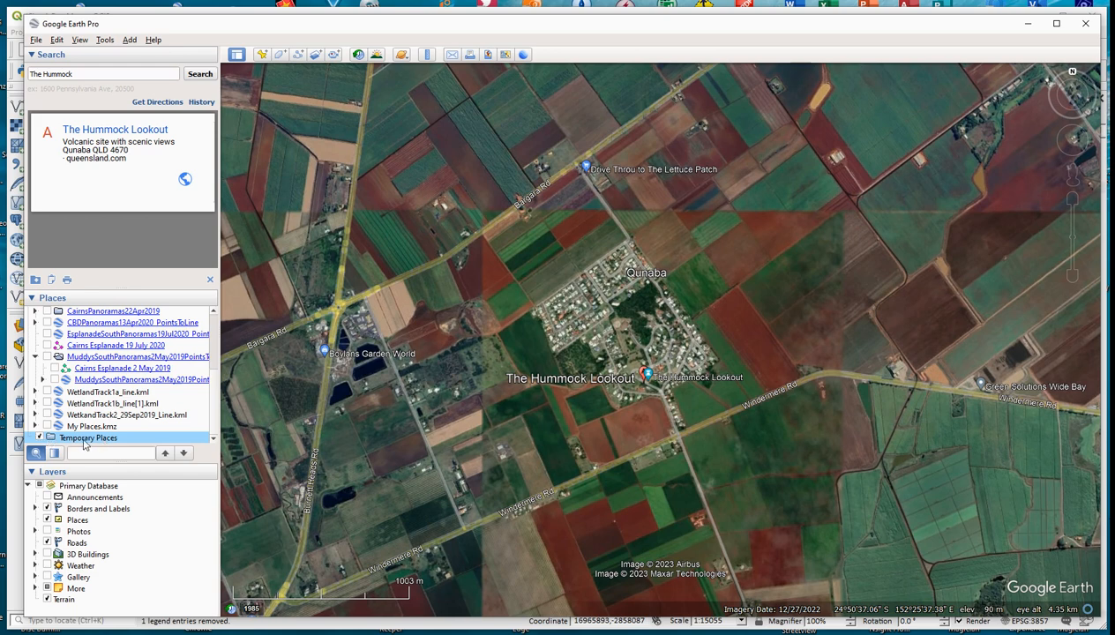
left_click(299, 56)
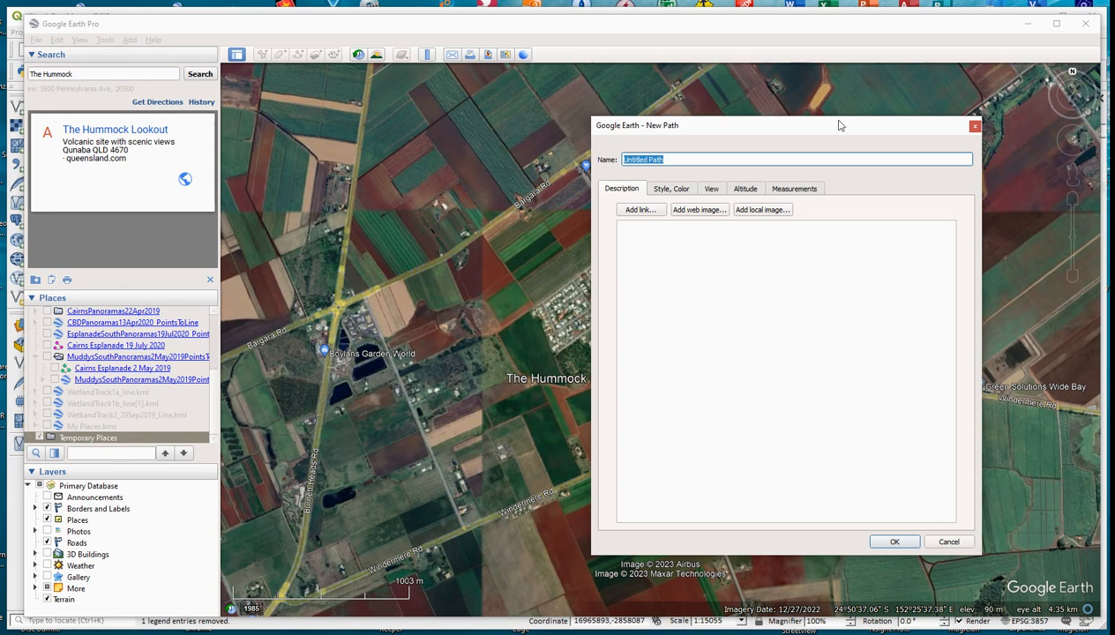
left_click_drag(858, 134, 1114, 168)
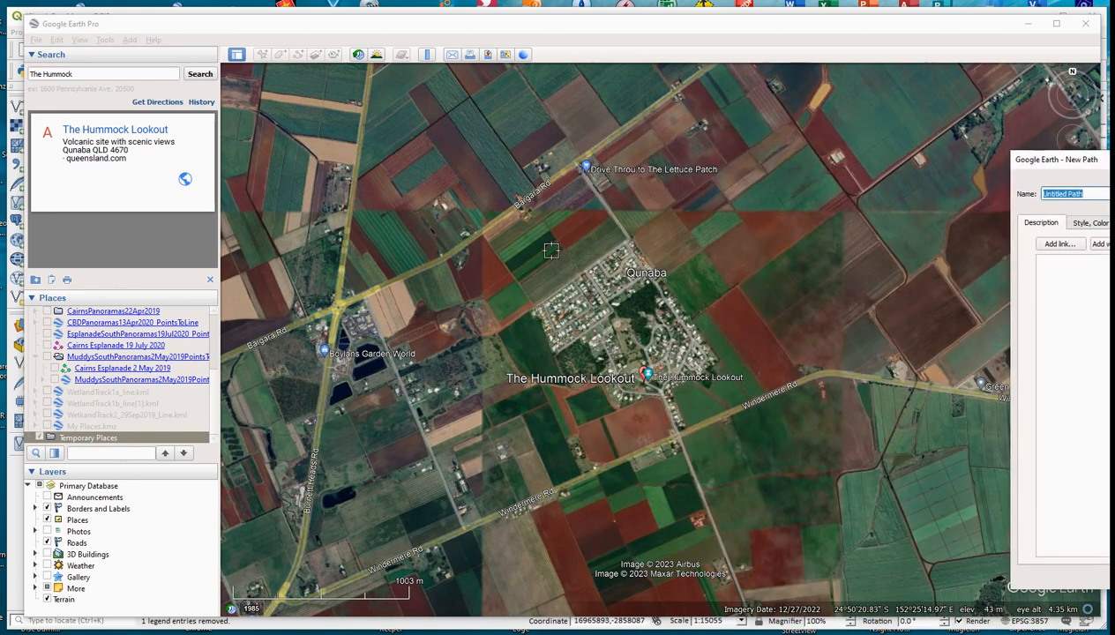
mouse_move(544, 235)
left_mouse_down()
mouse_move(666, 268)
mouse_move(705, 228)
mouse_move(547, 235)
mouse_move(630, 231)
left_mouse_up()
mouse_move(697, 240)
left_mouse_down()
mouse_move(558, 232)
mouse_move(700, 260)
mouse_move(520, 246)
mouse_move(556, 275)
mouse_move(697, 278)
mouse_move(510, 280)
mouse_move(747, 328)
mouse_move(509, 290)
mouse_move(579, 334)
mouse_move(729, 316)
mouse_move(538, 348)
mouse_move(607, 330)
mouse_move(742, 346)
mouse_move(622, 341)
mouse_move(525, 357)
mouse_move(677, 340)
mouse_move(749, 375)
mouse_move(586, 368)
mouse_move(622, 389)
mouse_move(704, 371)
mouse_move(597, 362)
mouse_move(510, 401)
mouse_move(658, 391)
mouse_move(777, 425)
mouse_move(525, 430)
mouse_move(670, 415)
mouse_move(525, 446)
mouse_move(663, 411)
mouse_move(662, 429)
mouse_move(544, 459)
mouse_move(611, 448)
mouse_move(695, 408)
mouse_move(690, 266)
mouse_move(733, 331)
mouse_move(750, 413)
mouse_move(697, 199)
mouse_move(687, 401)
left_mouse_up()
mouse_move(663, 215)
left_mouse_down()
mouse_move(654, 265)
mouse_move(684, 366)
mouse_move(614, 388)
mouse_move(624, 221)
mouse_move(587, 305)
mouse_move(611, 417)
mouse_move(585, 287)
mouse_move(584, 365)
left_mouse_up()
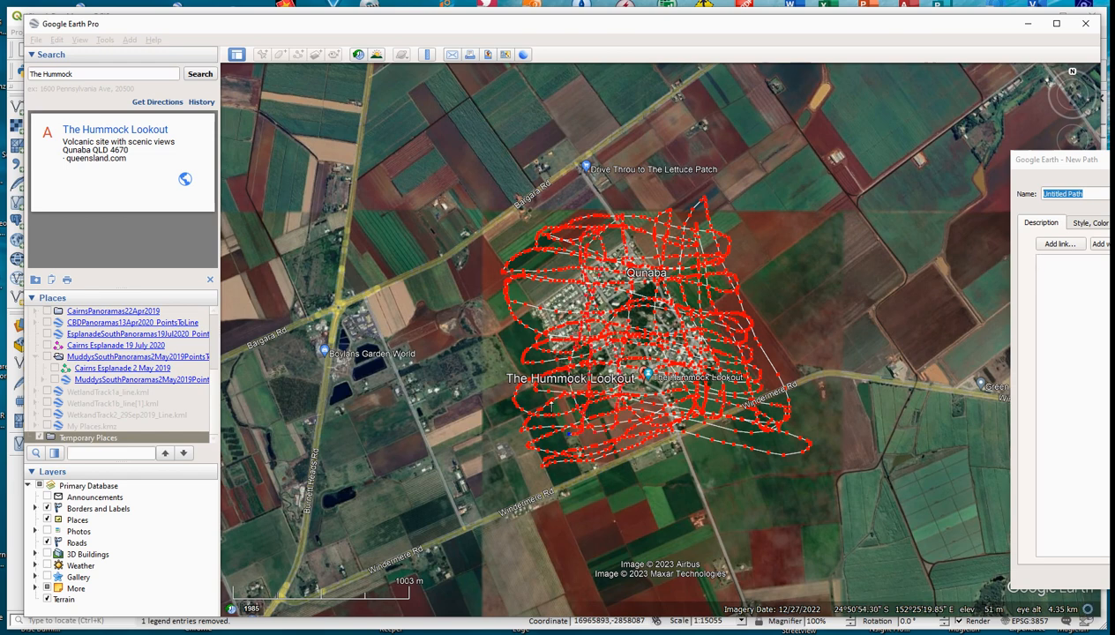
mouse_move(561, 437)
left_mouse_down()
mouse_move(557, 224)
mouse_move(528, 319)
mouse_move(531, 421)
mouse_move(584, 392)
left_mouse_up()
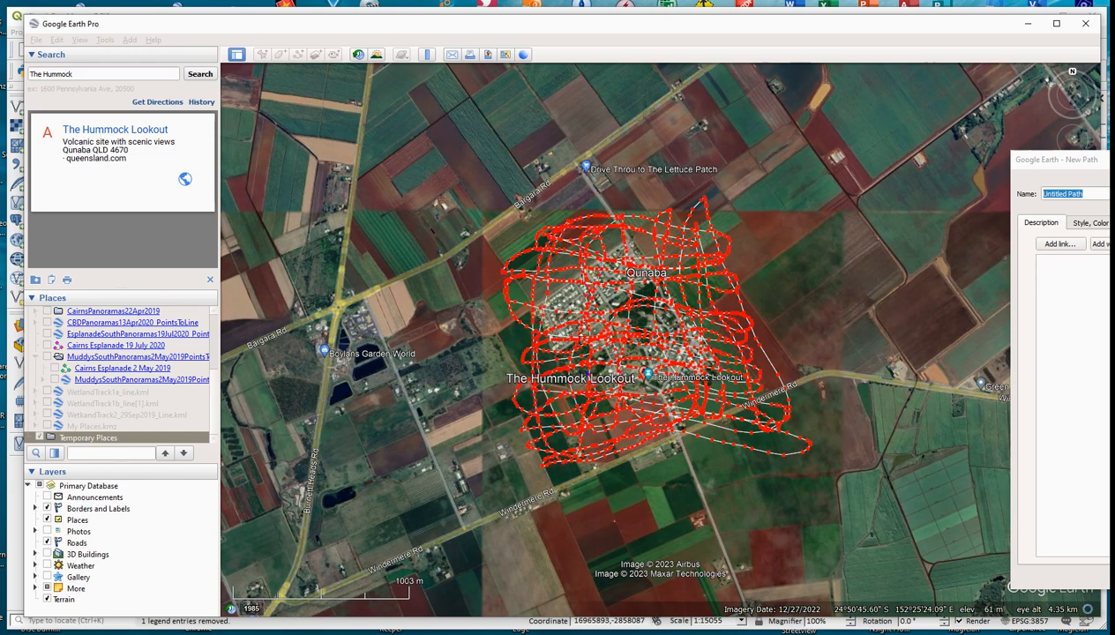
left_click_drag(574, 339, 578, 216)
mouse_move(527, 444)
left_mouse_down()
mouse_move(566, 458)
mouse_move(582, 221)
left_mouse_up()
mouse_move(576, 375)
left_mouse_down()
mouse_move(587, 430)
mouse_move(632, 275)
mouse_move(630, 216)
mouse_move(641, 431)
mouse_move(660, 361)
mouse_move(657, 228)
mouse_move(685, 353)
mouse_move(676, 217)
mouse_move(719, 334)
mouse_move(732, 432)
mouse_move(679, 192)
mouse_move(632, 316)
mouse_move(674, 421)
mouse_move(760, 353)
mouse_move(680, 411)
left_mouse_up()
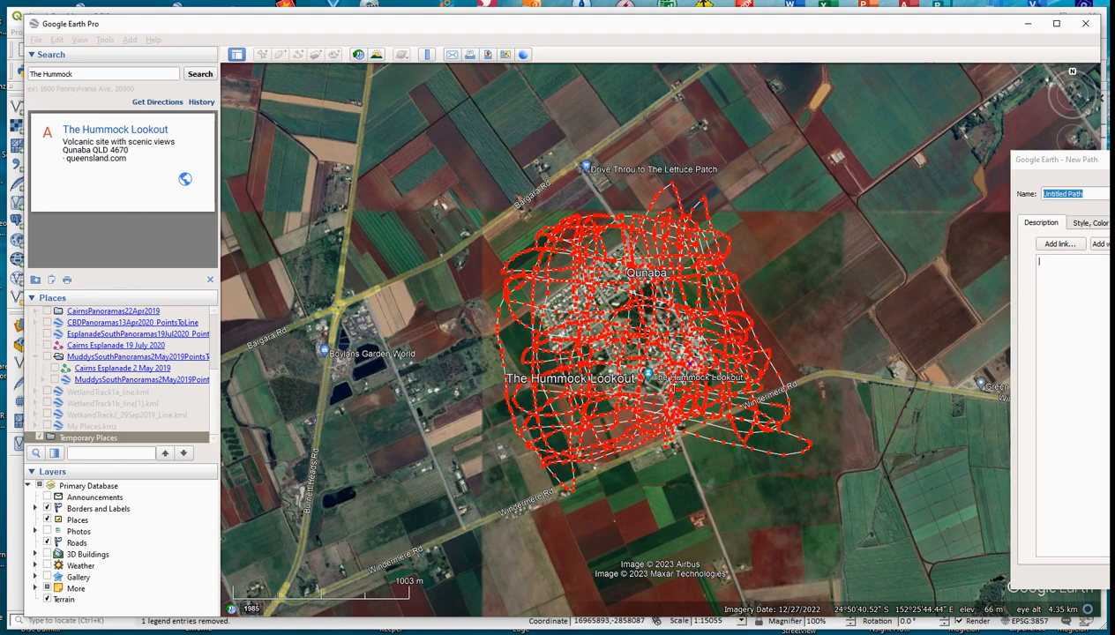
mouse_move(691, 362)
left_mouse_down()
mouse_move(620, 395)
mouse_move(644, 345)
mouse_move(685, 332)
mouse_move(614, 341)
mouse_move(703, 264)
mouse_move(618, 344)
mouse_move(612, 316)
mouse_move(688, 250)
mouse_move(589, 326)
mouse_move(549, 293)
mouse_move(657, 269)
mouse_move(540, 306)
left_mouse_up()
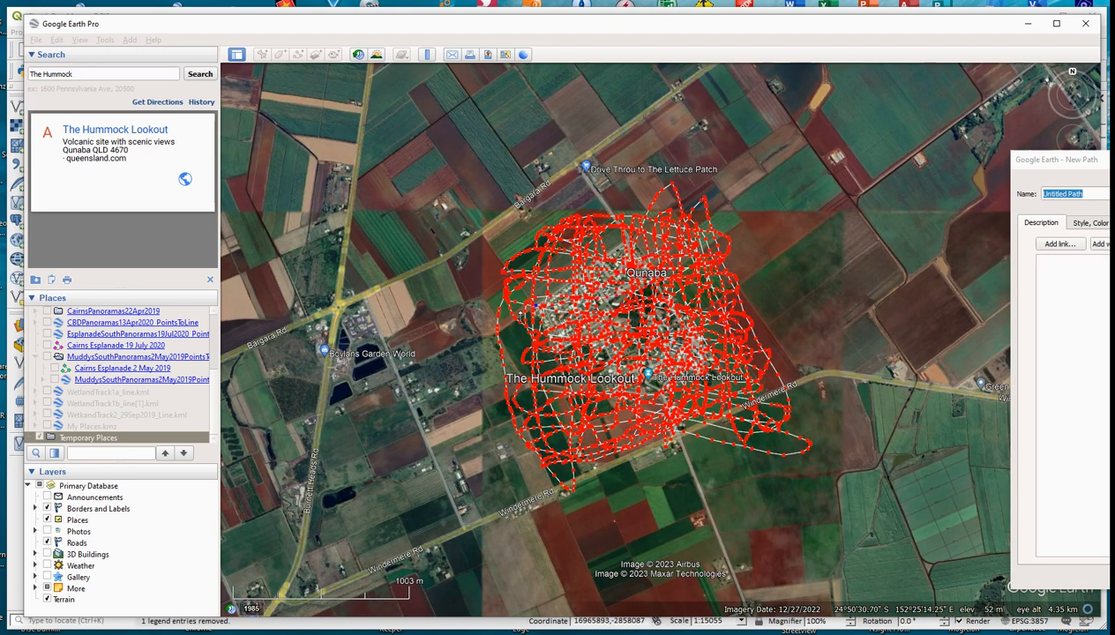
mouse_move(638, 249)
left_mouse_down()
mouse_move(481, 291)
mouse_move(653, 222)
mouse_move(526, 273)
left_mouse_up()
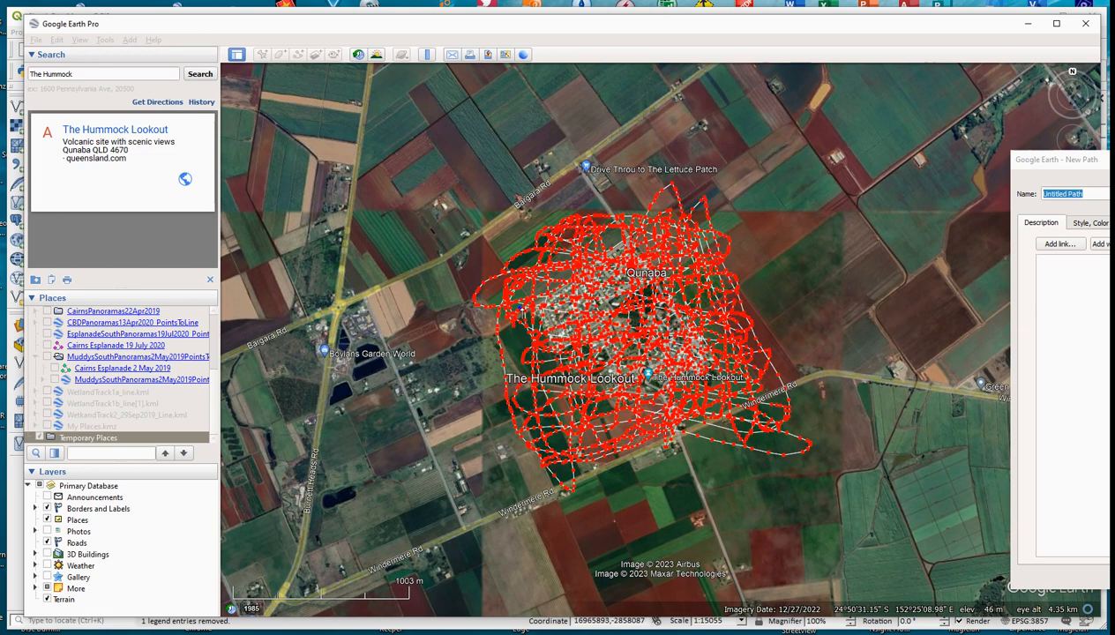
mouse_move(725, 221)
left_mouse_down()
mouse_move(636, 239)
mouse_move(717, 295)
mouse_move(594, 281)
mouse_move(575, 292)
mouse_move(658, 335)
mouse_move(546, 317)
mouse_move(730, 334)
mouse_move(569, 286)
mouse_move(609, 294)
left_mouse_up()
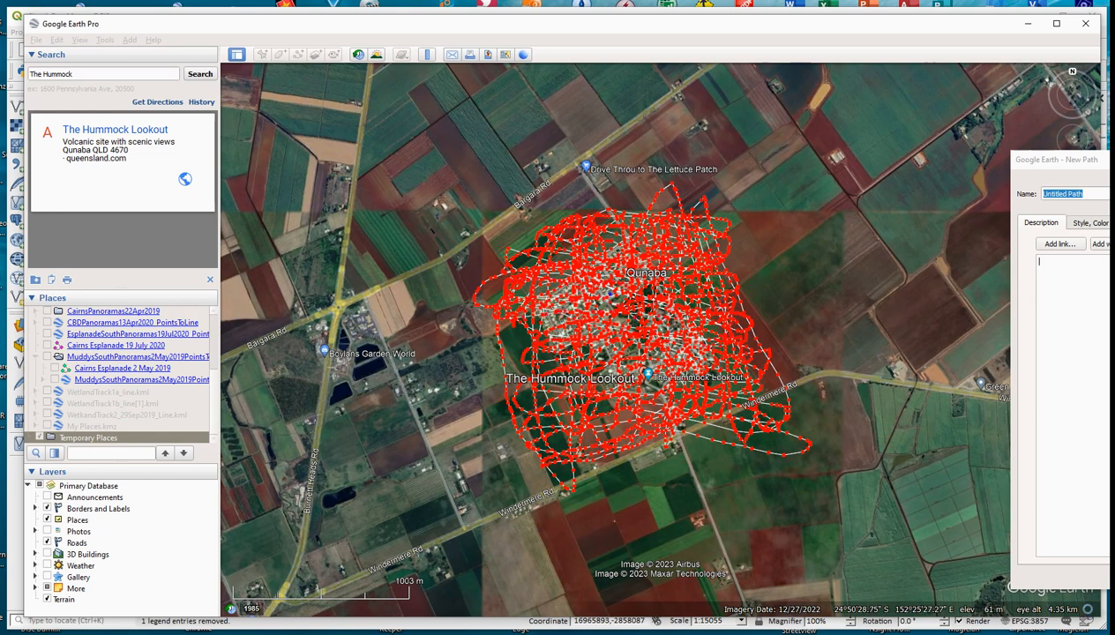
mouse_move(657, 373)
left_mouse_down()
mouse_move(531, 349)
mouse_move(697, 369)
mouse_move(637, 379)
mouse_move(555, 362)
mouse_move(640, 346)
mouse_move(545, 315)
mouse_move(604, 366)
mouse_move(662, 378)
mouse_move(502, 365)
mouse_move(611, 365)
mouse_move(561, 407)
mouse_move(697, 361)
mouse_move(655, 393)
mouse_move(552, 414)
mouse_move(765, 417)
mouse_move(543, 413)
mouse_move(579, 446)
left_mouse_up()
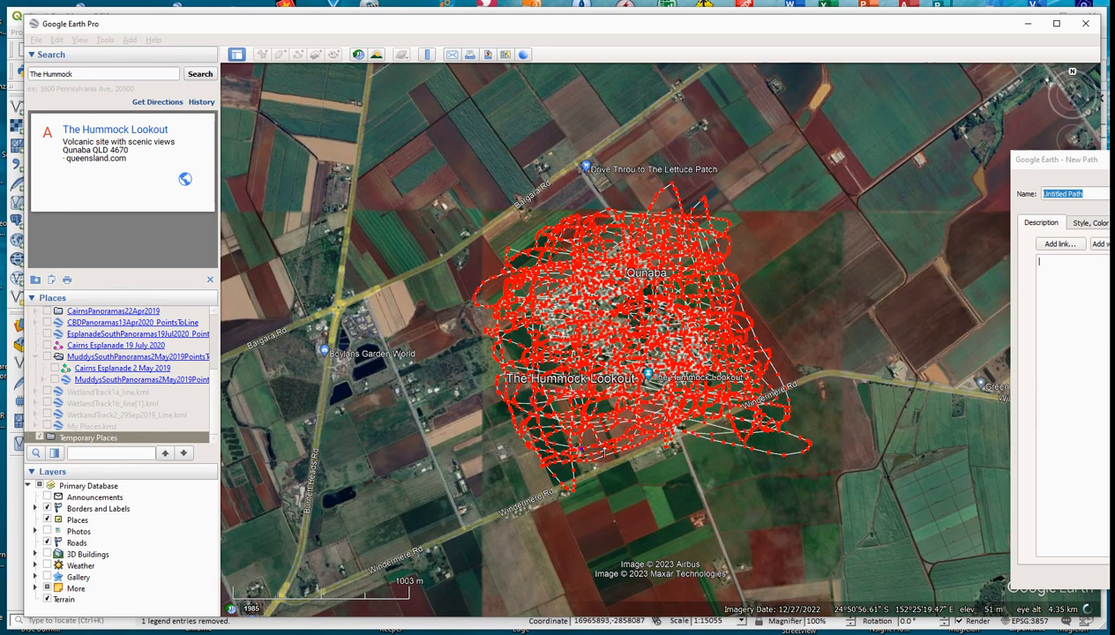
mouse_move(709, 403)
left_mouse_down()
mouse_move(632, 440)
mouse_move(555, 315)
mouse_move(628, 400)
mouse_move(604, 328)
mouse_move(650, 355)
mouse_move(615, 330)
left_mouse_up()
mouse_move(688, 281)
left_mouse_down()
mouse_move(722, 374)
mouse_move(516, 299)
mouse_move(635, 277)
mouse_move(558, 415)
mouse_move(468, 267)
mouse_move(578, 445)
mouse_move(618, 174)
mouse_move(519, 255)
mouse_move(545, 221)
mouse_move(505, 344)
mouse_move(559, 430)
left_mouse_up()
mouse_move(609, 194)
left_mouse_down()
mouse_move(450, 231)
mouse_move(505, 401)
mouse_move(697, 397)
mouse_move(700, 246)
mouse_move(468, 274)
mouse_move(533, 444)
mouse_move(721, 415)
mouse_move(728, 220)
mouse_move(452, 264)
mouse_move(565, 467)
mouse_move(728, 317)
mouse_move(777, 337)
mouse_move(737, 464)
mouse_move(596, 286)
left_mouse_up()
mouse_move(692, 450)
left_mouse_down()
mouse_move(616, 459)
mouse_move(645, 437)
mouse_move(657, 399)
mouse_move(342, 203)
mouse_move(484, 181)
mouse_move(654, 203)
left_mouse_up()
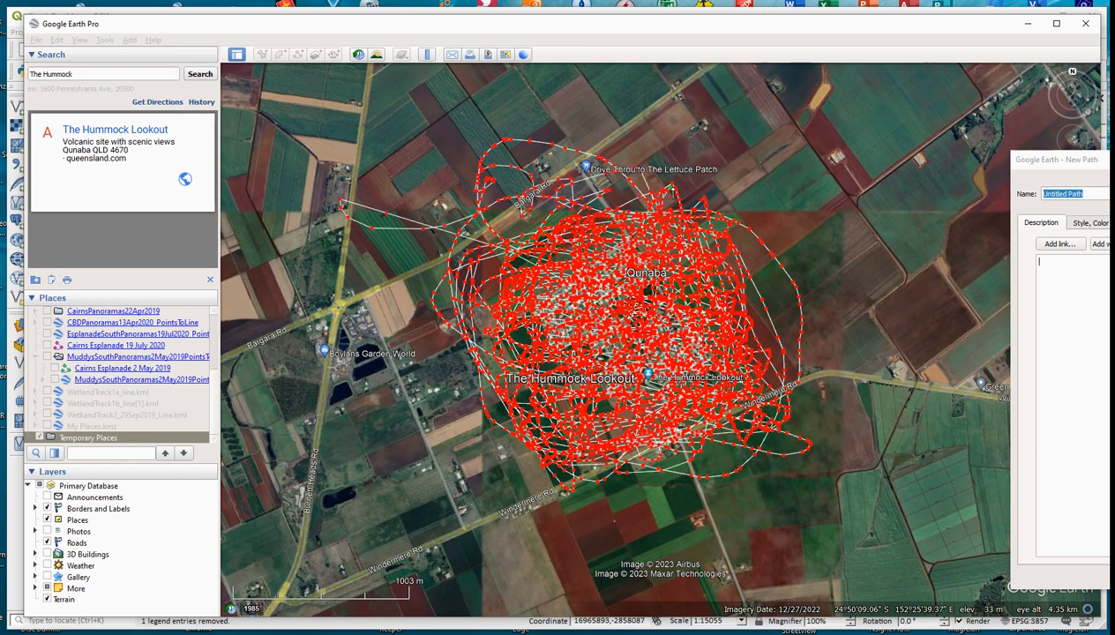
Step: Name the new path HummockPoints, finish it, and save it to My Places
left_click_drag(1052, 160, 914, 190)
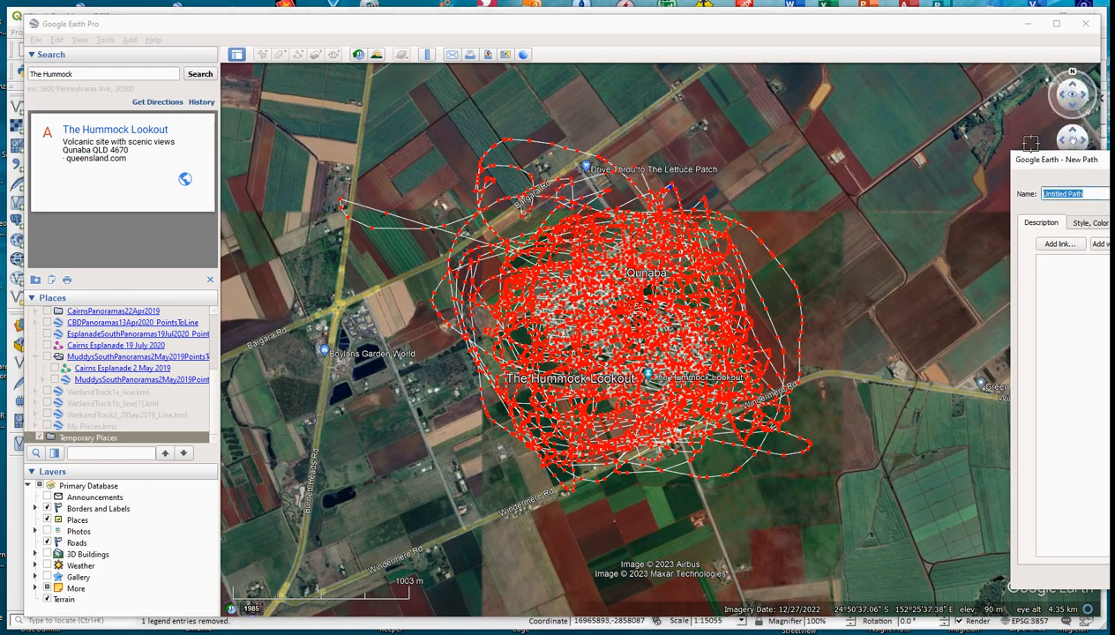
left_click_drag(1032, 160, 669, 197)
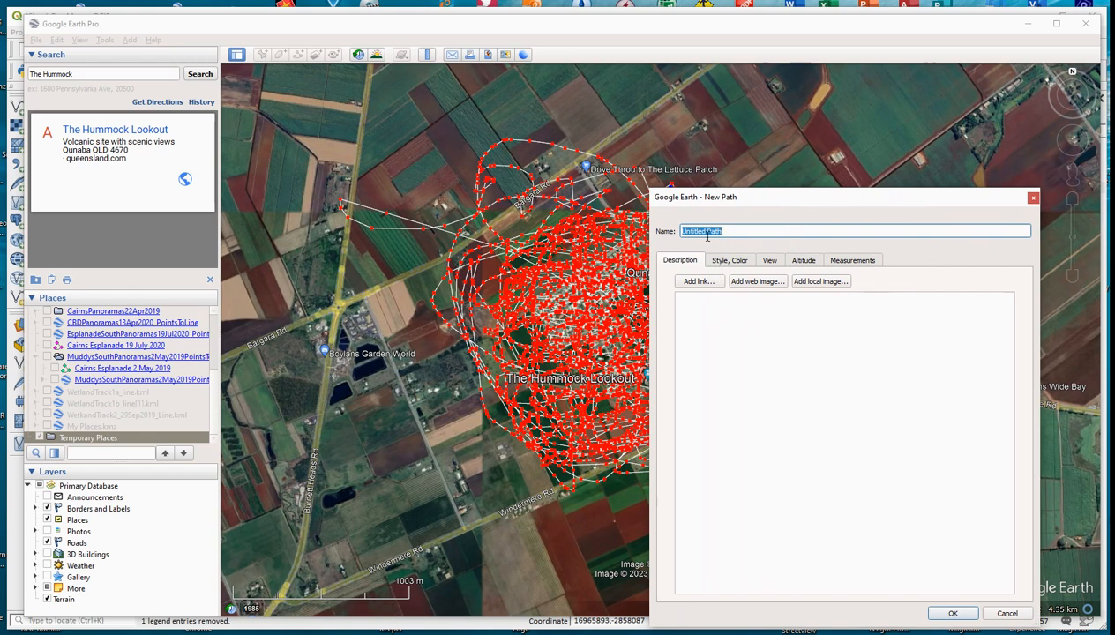
type("HummockPoints")
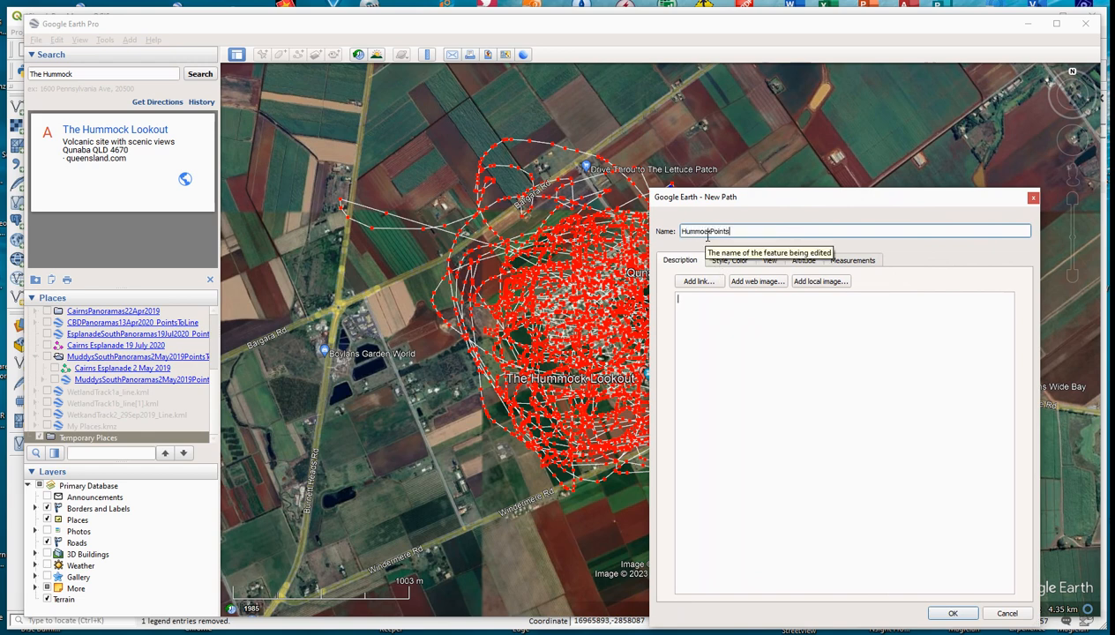
left_click(954, 614)
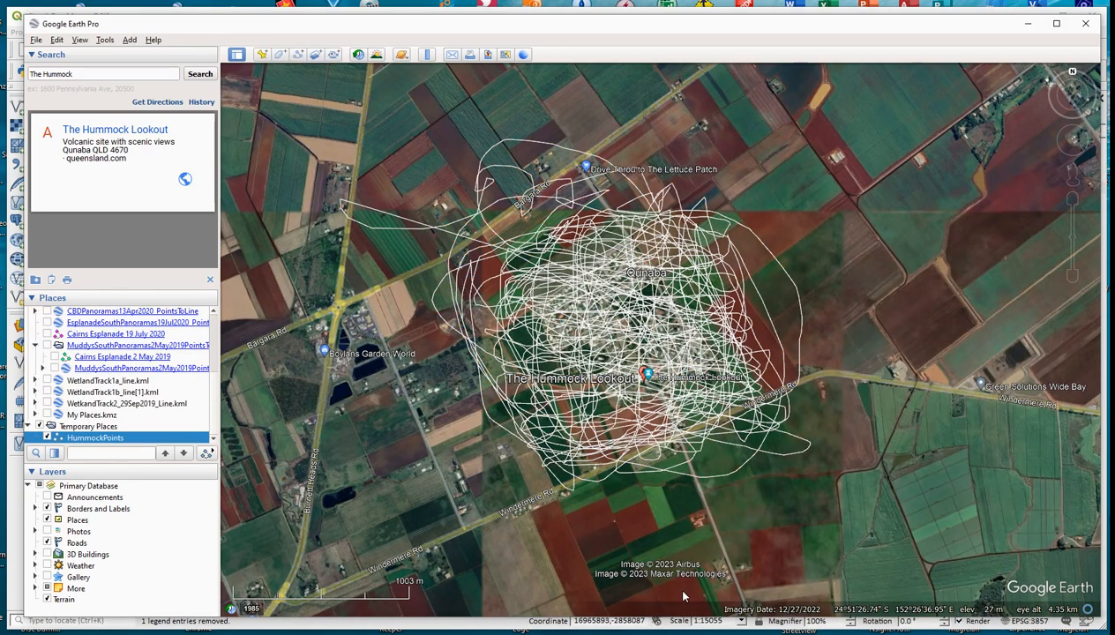
right_click(121, 440)
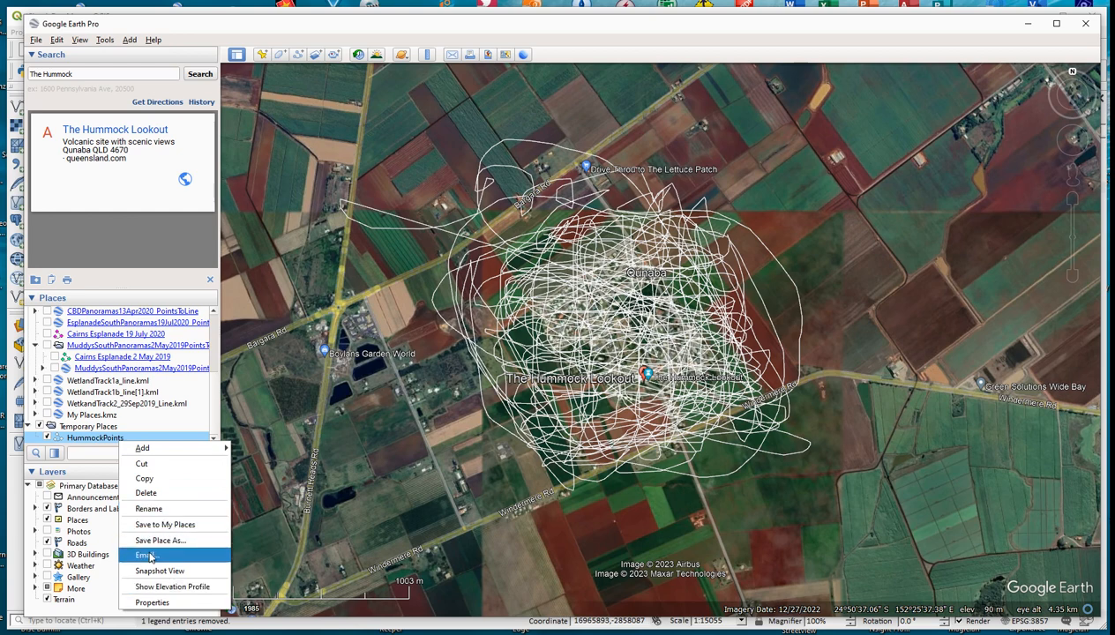
left_click(157, 526)
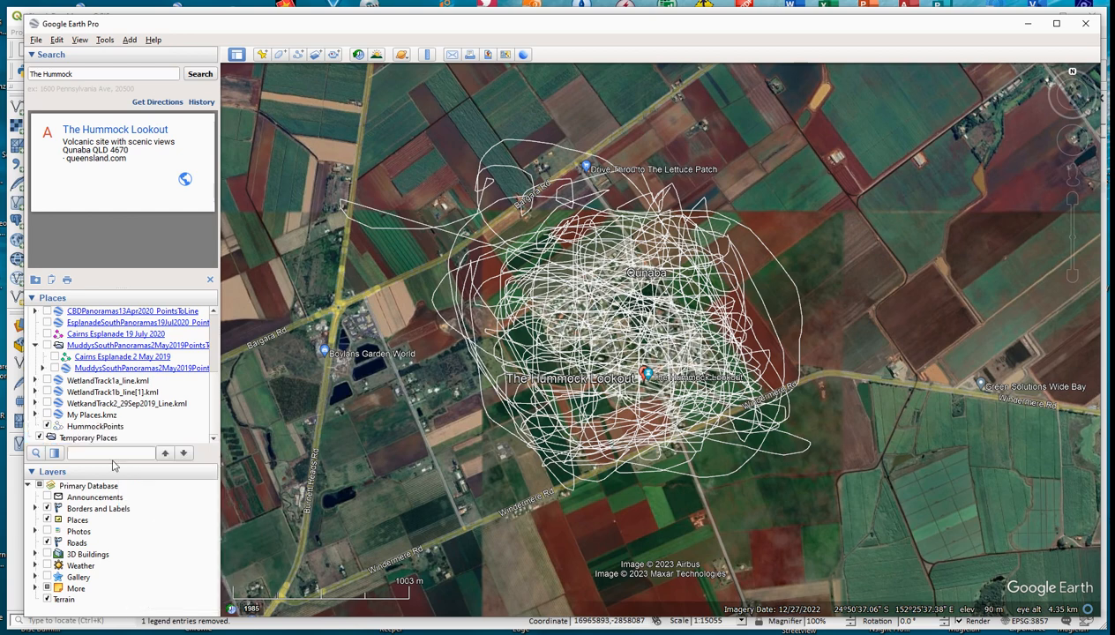
Step: Start saving the HummockPoints path as a place file and set its file type to Kml
left_click(97, 428)
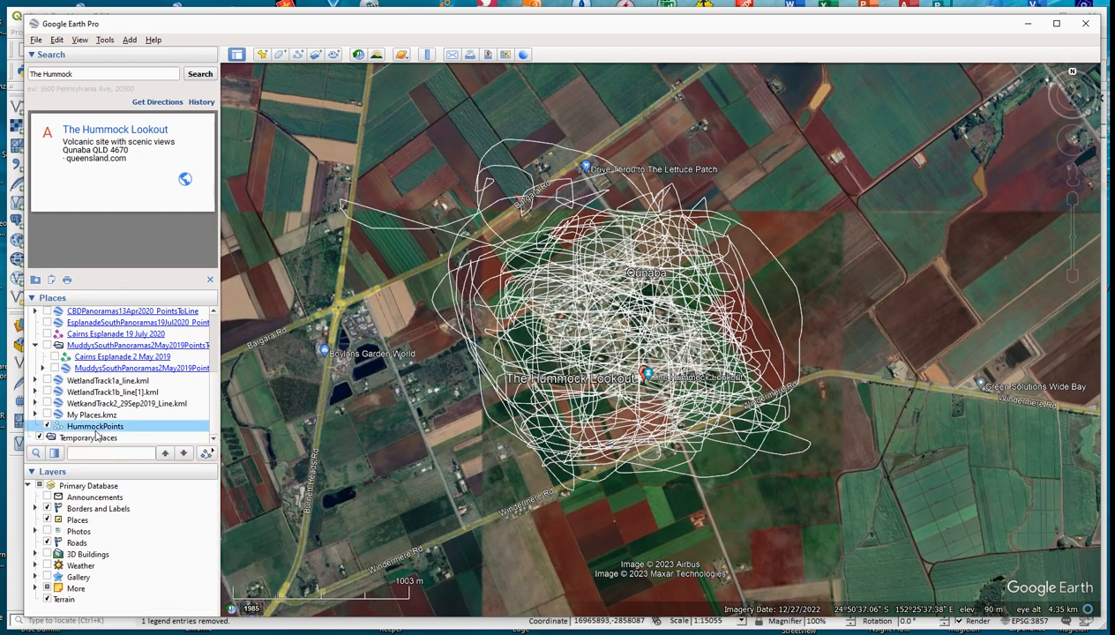
left_click(37, 41)
mouse_move(55, 69)
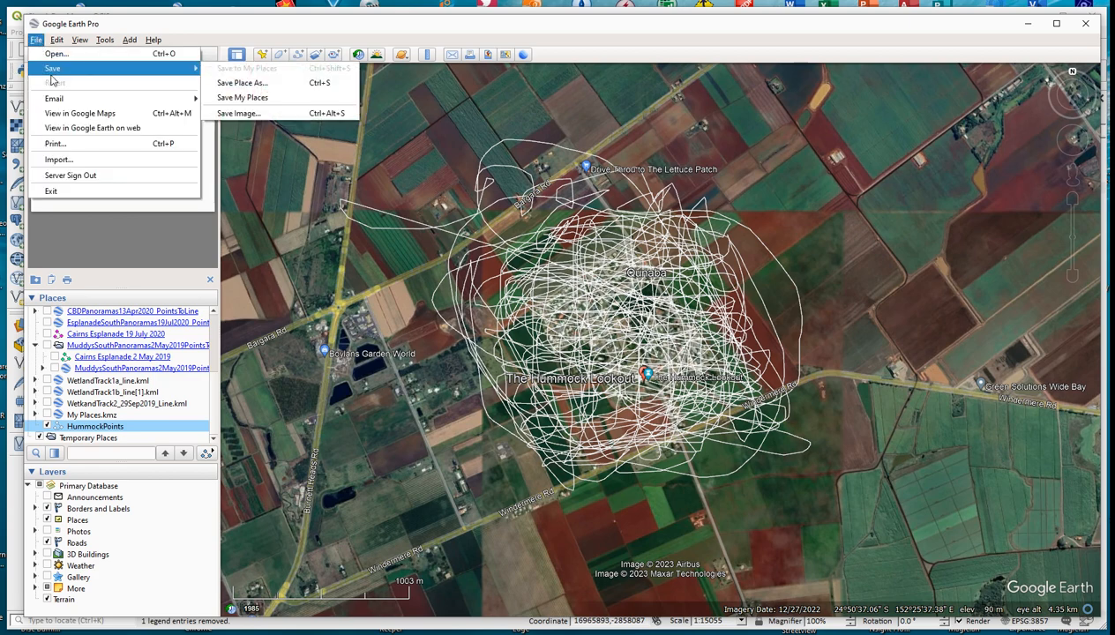
left_click(247, 85)
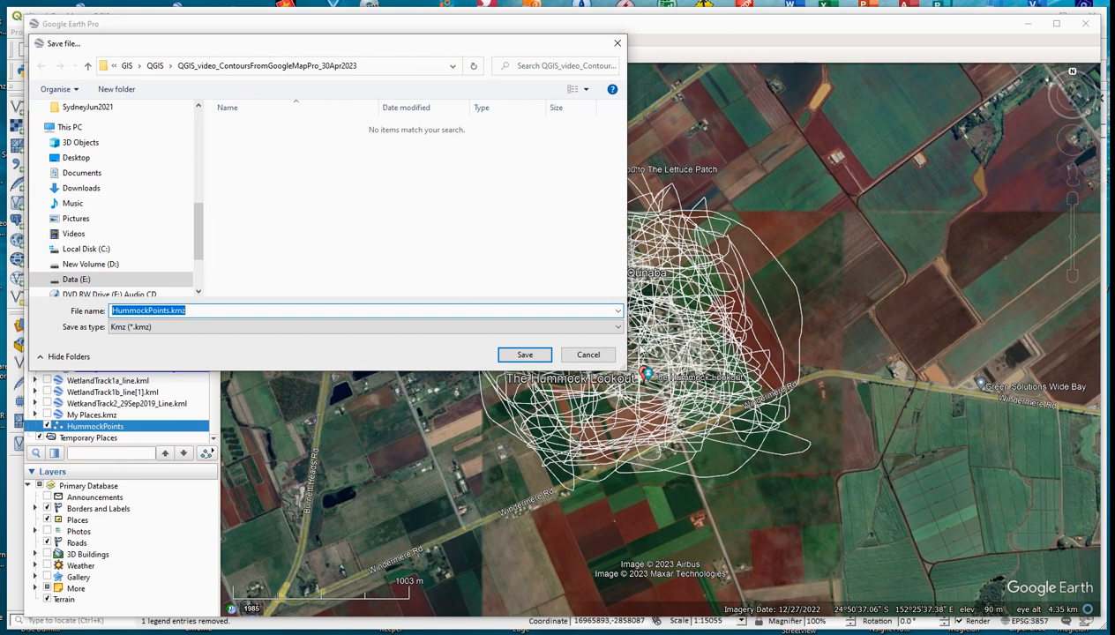
left_click(615, 327)
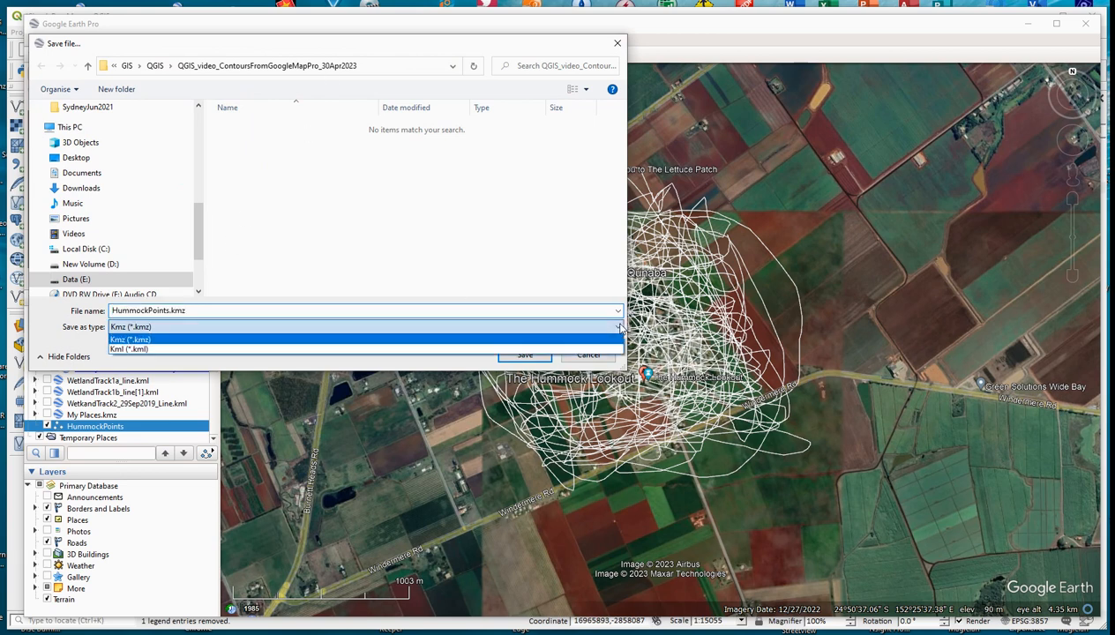
left_click(244, 350)
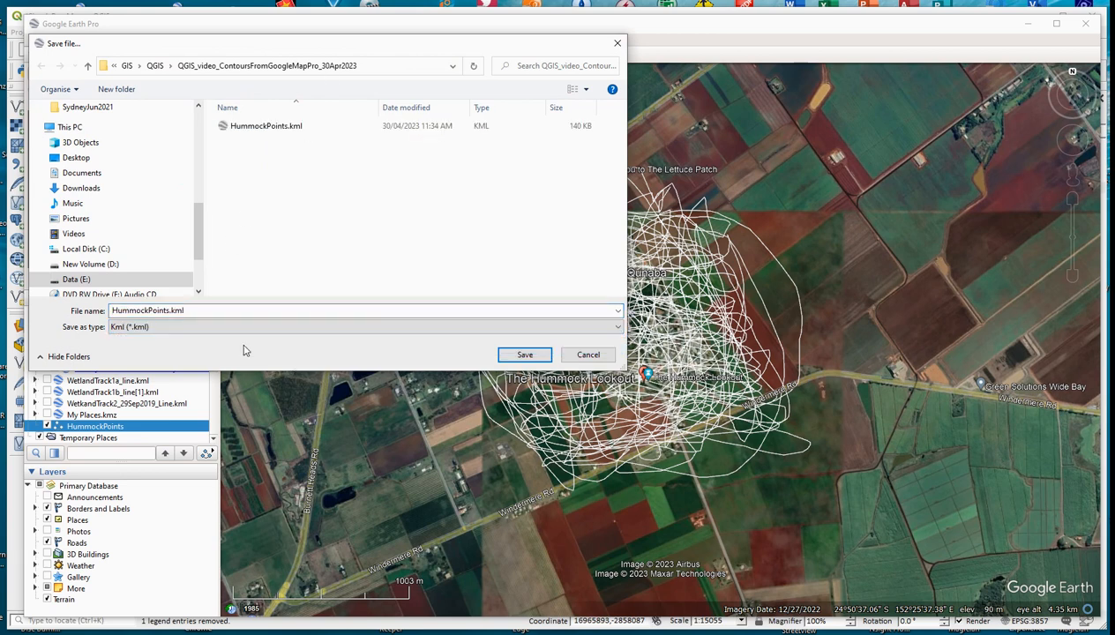
Step: Save the path as HummockPoints.kml in the QGIS_Video folder inside the GIS folder
left_click(157, 67)
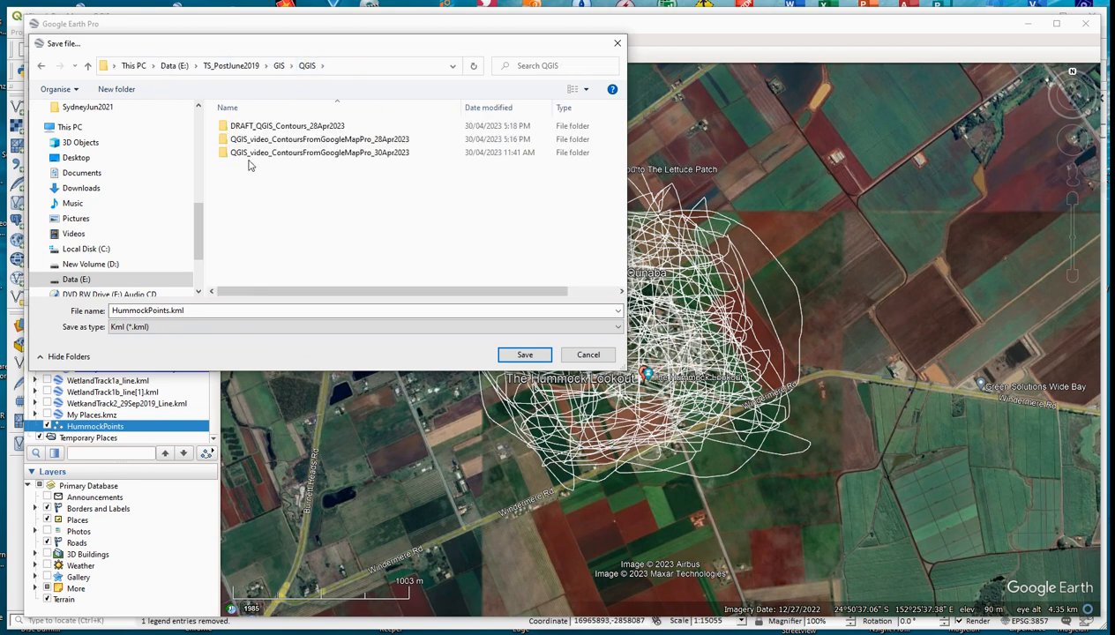
left_click(267, 68)
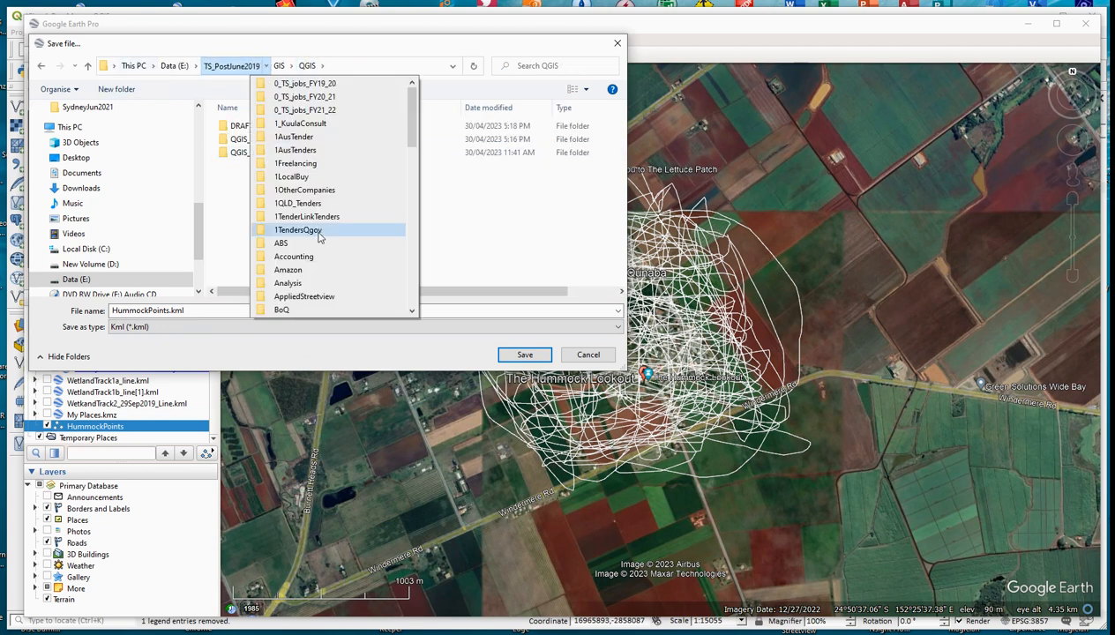
left_click(285, 73)
left_click(281, 67)
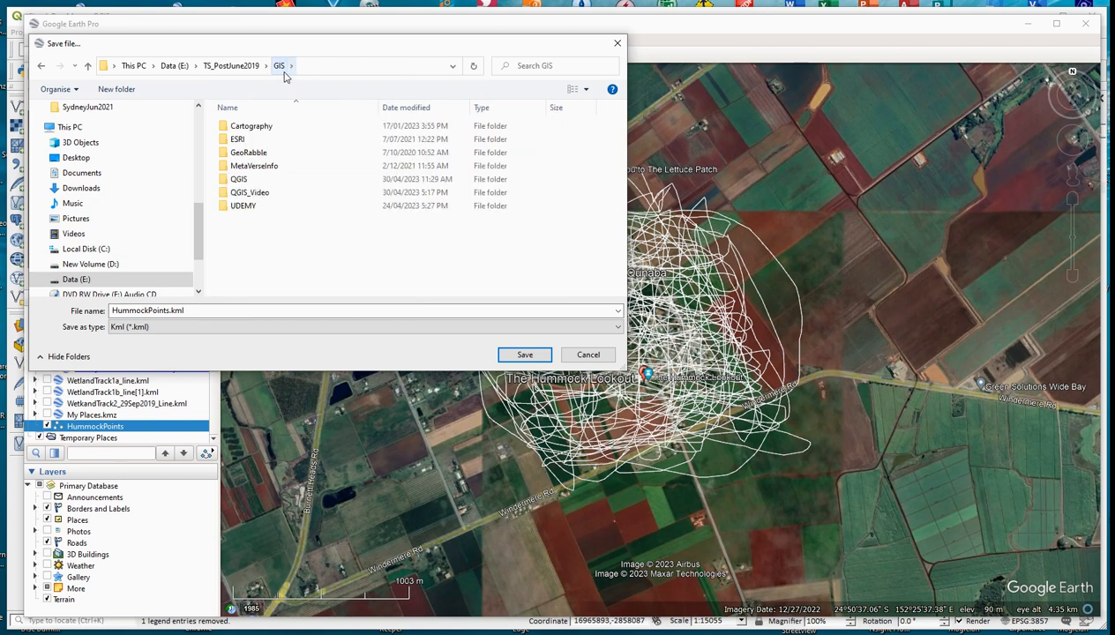
double_click(252, 192)
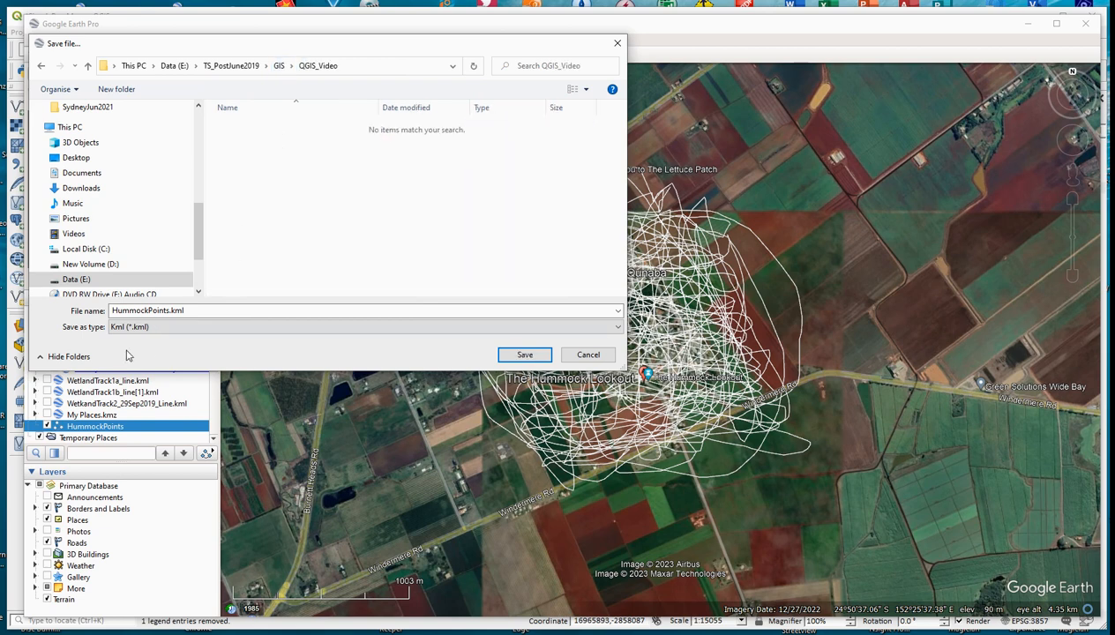
left_click(189, 309)
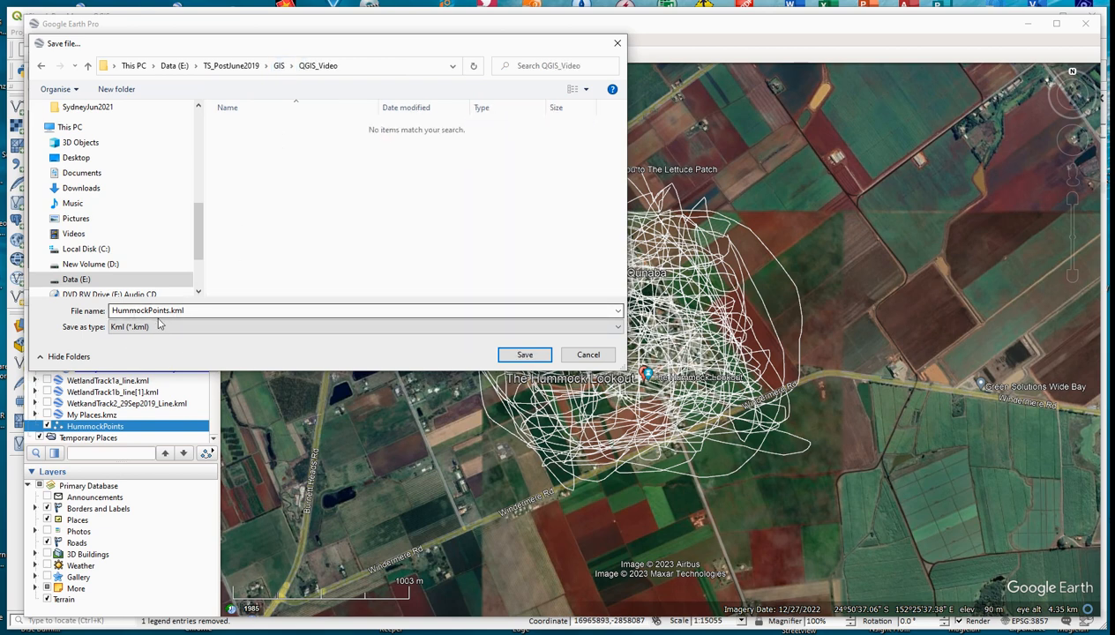
left_click(525, 354)
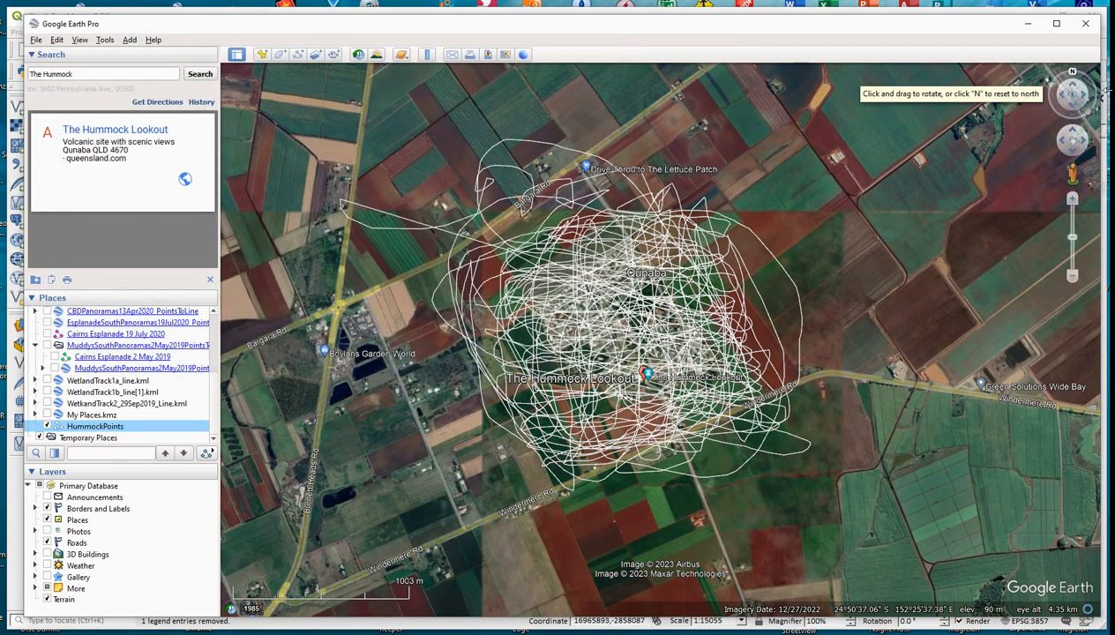
Step: Switch to GPS Visualizer's elevation page in Chrome and convert HummockPoints.kml from the QGIS_Video folder to a GPX file with elevation added
left_click(1033, 25)
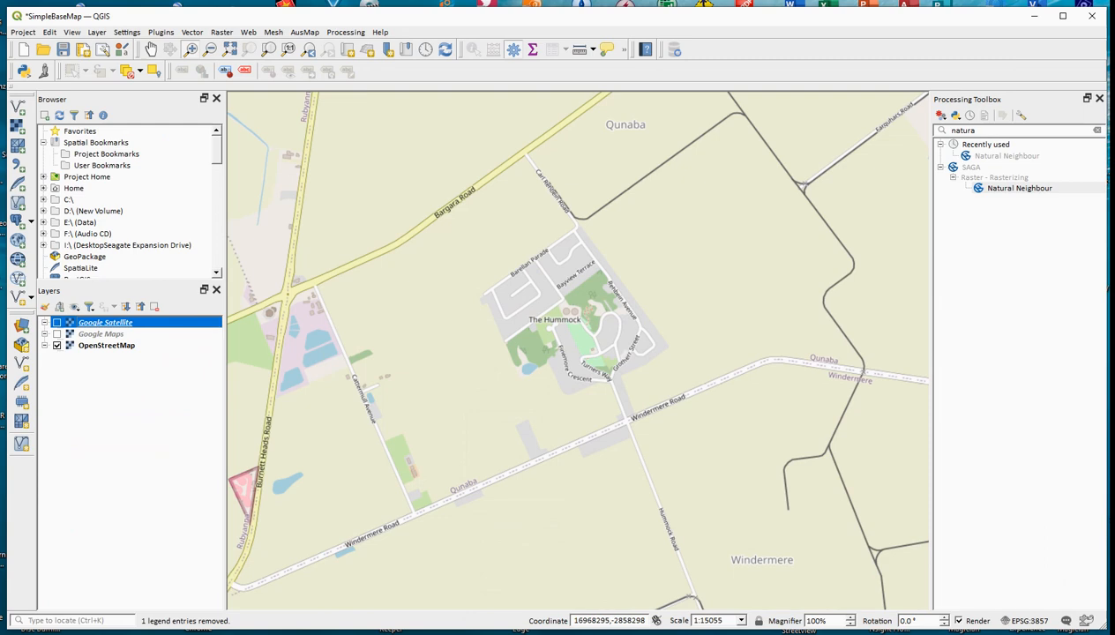
left_click(157, 633)
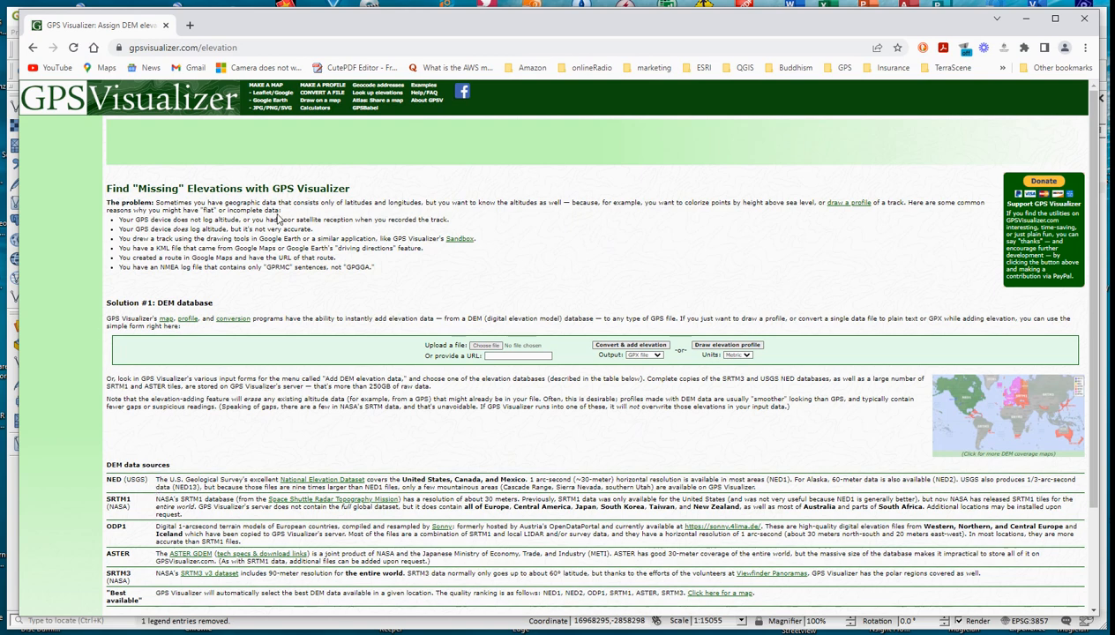
left_click(492, 345)
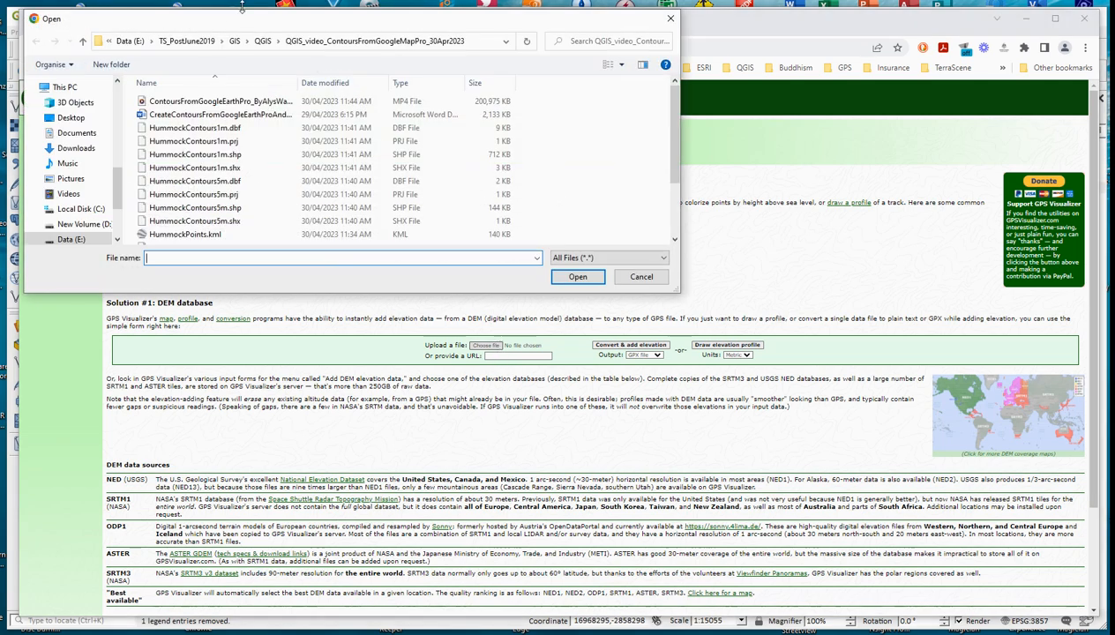
left_click(235, 41)
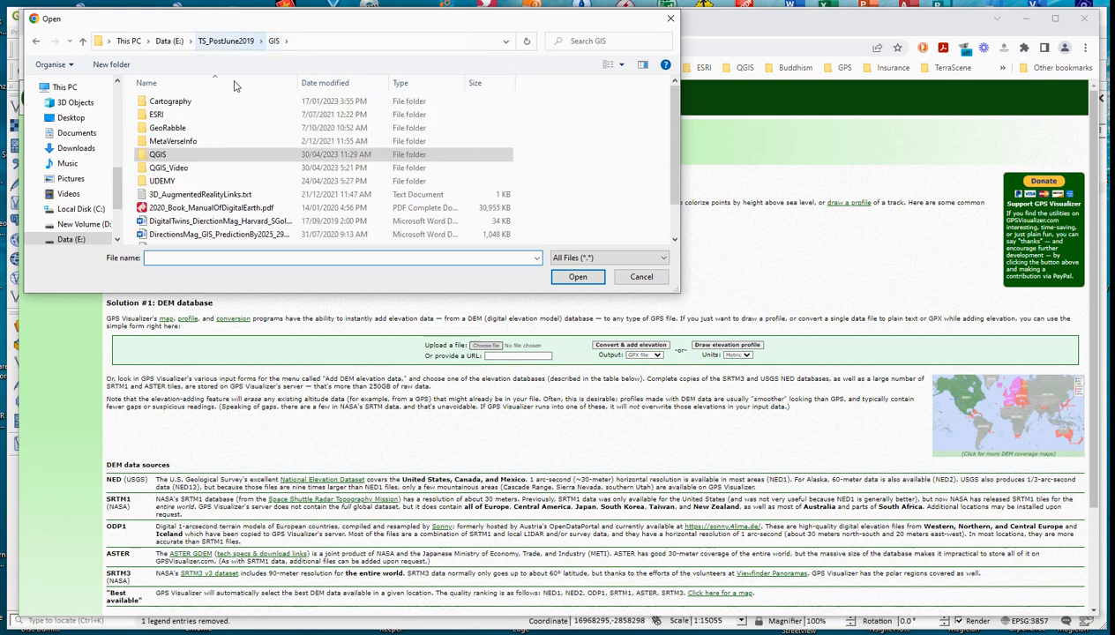
double_click(176, 168)
left_click(168, 124)
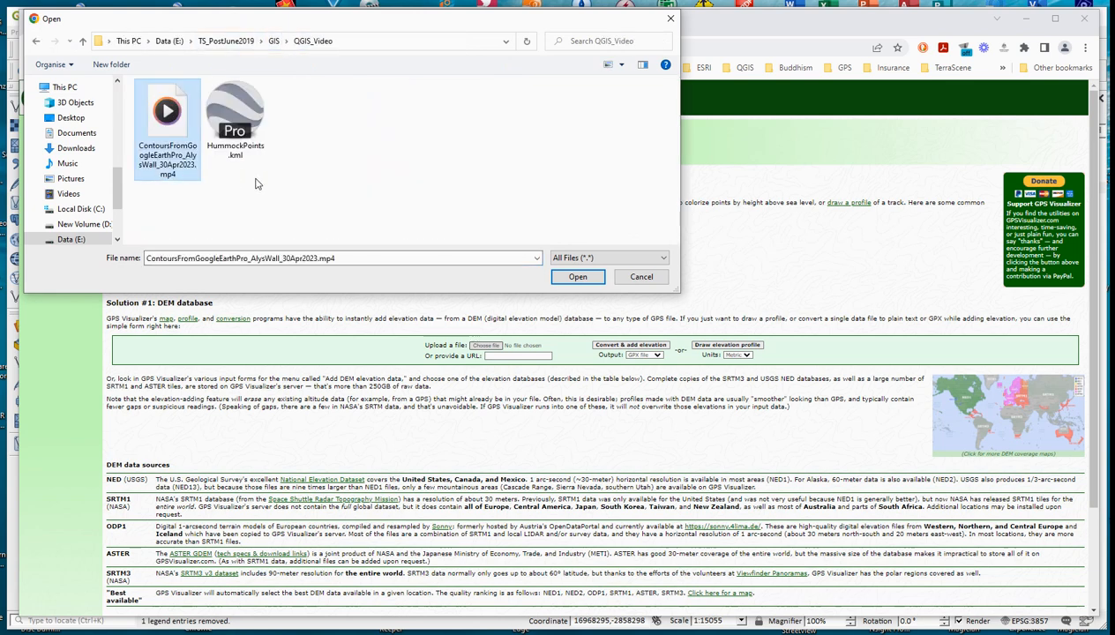
double_click(237, 119)
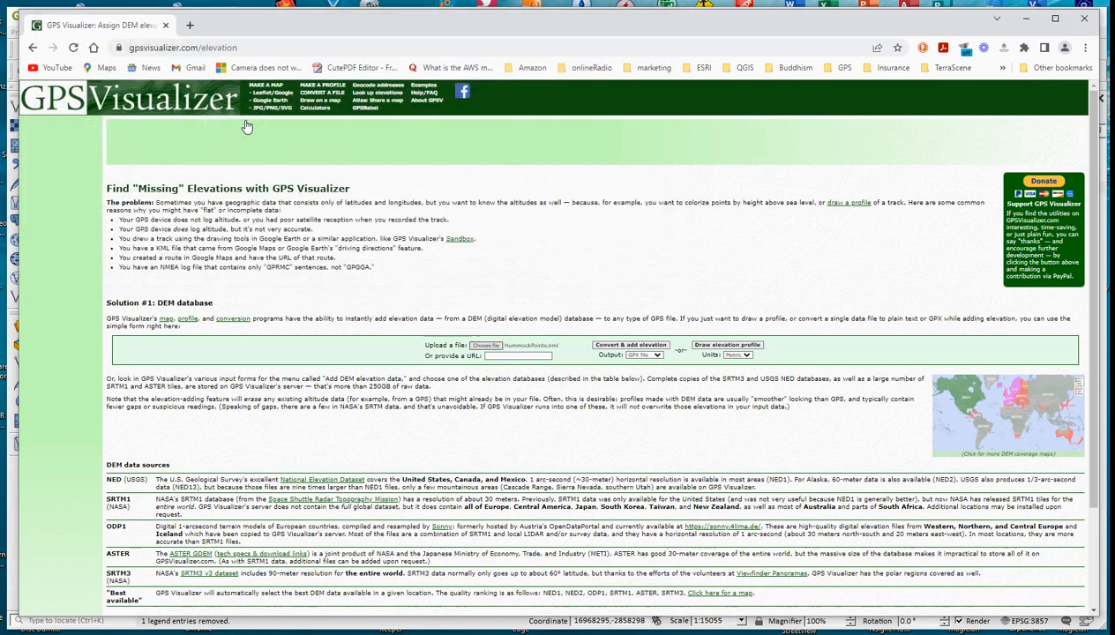
left_click(643, 345)
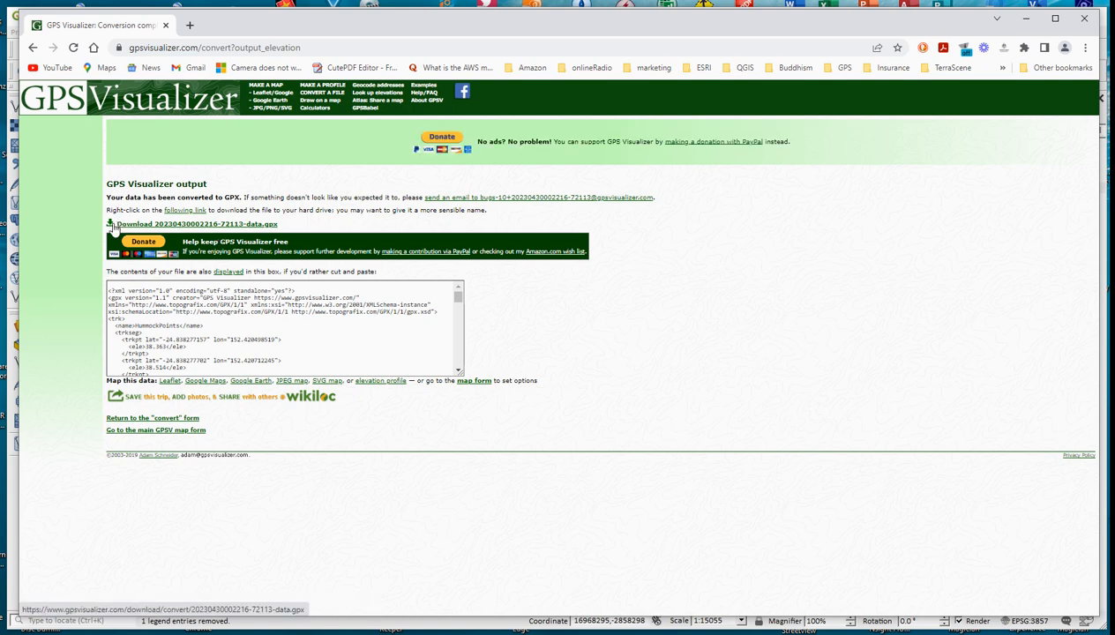
Step: Start downloading the converted GPX file and name it HUmmockPoints-data.gpx
left_click(113, 225)
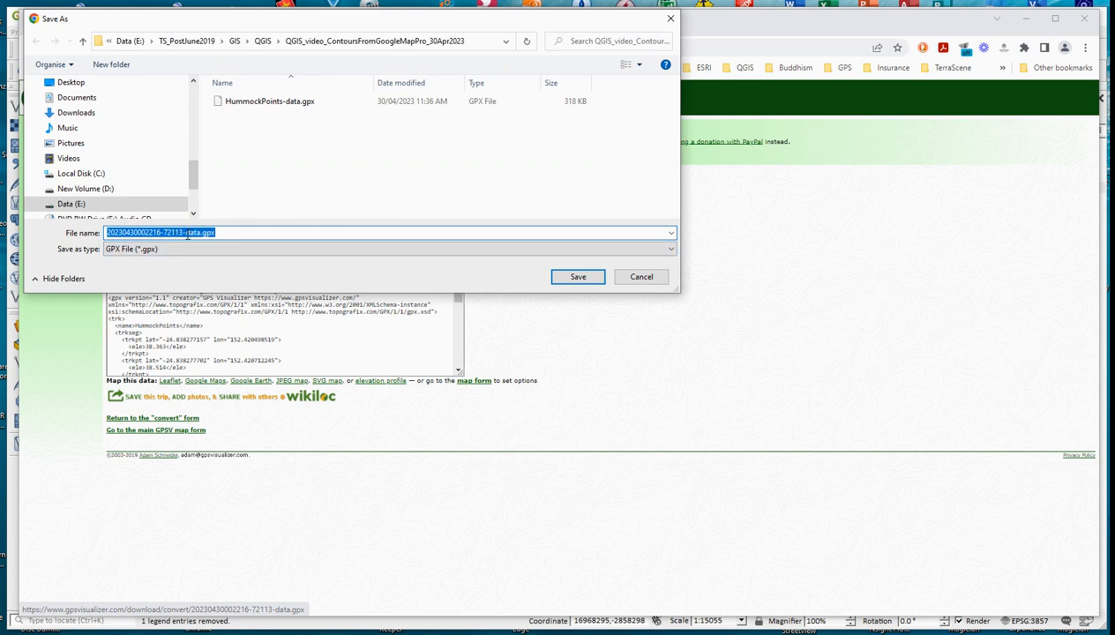
left_click_drag(183, 233, 95, 227)
type("HUmmockPoi")
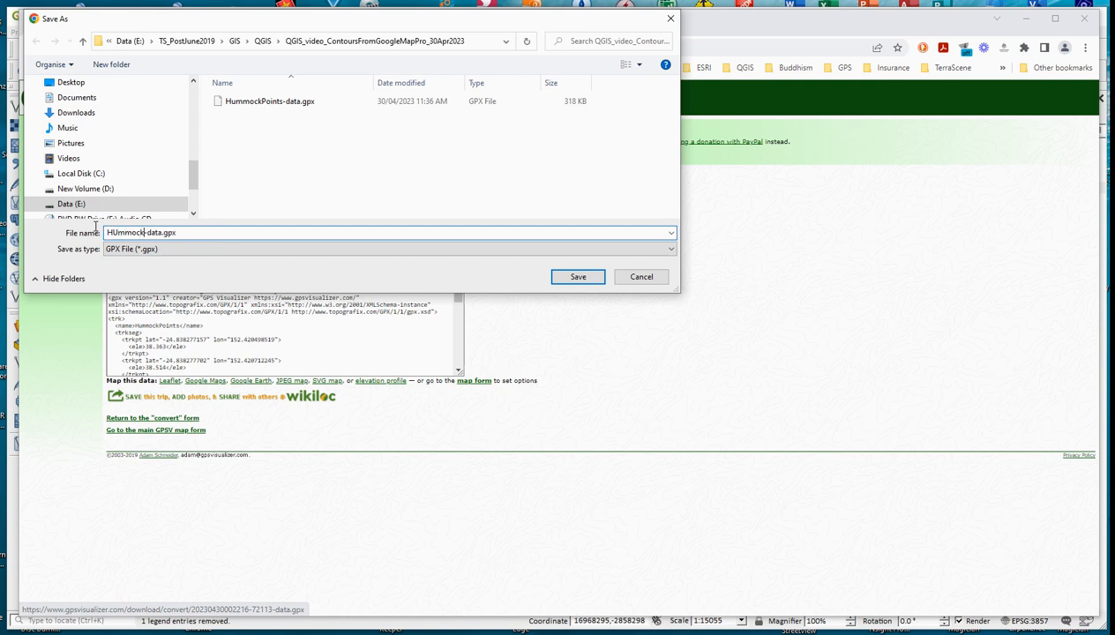
type("nts")
Step: Decline replacing the existing GPX file and save the download in the QGIS_Video folder instead
left_click(578, 277)
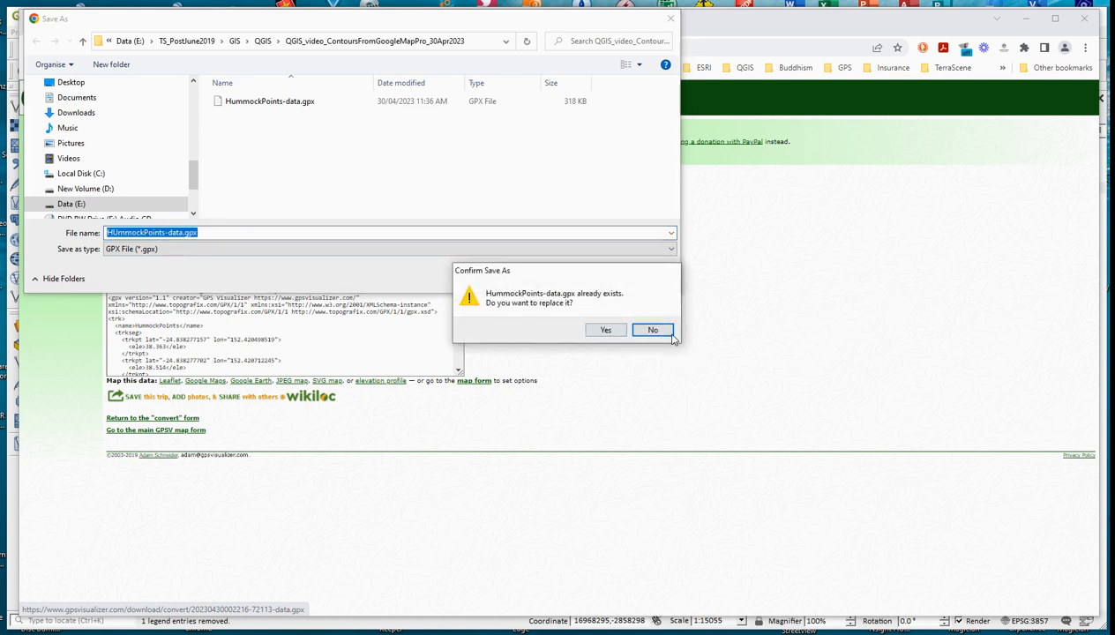
left_click(669, 335)
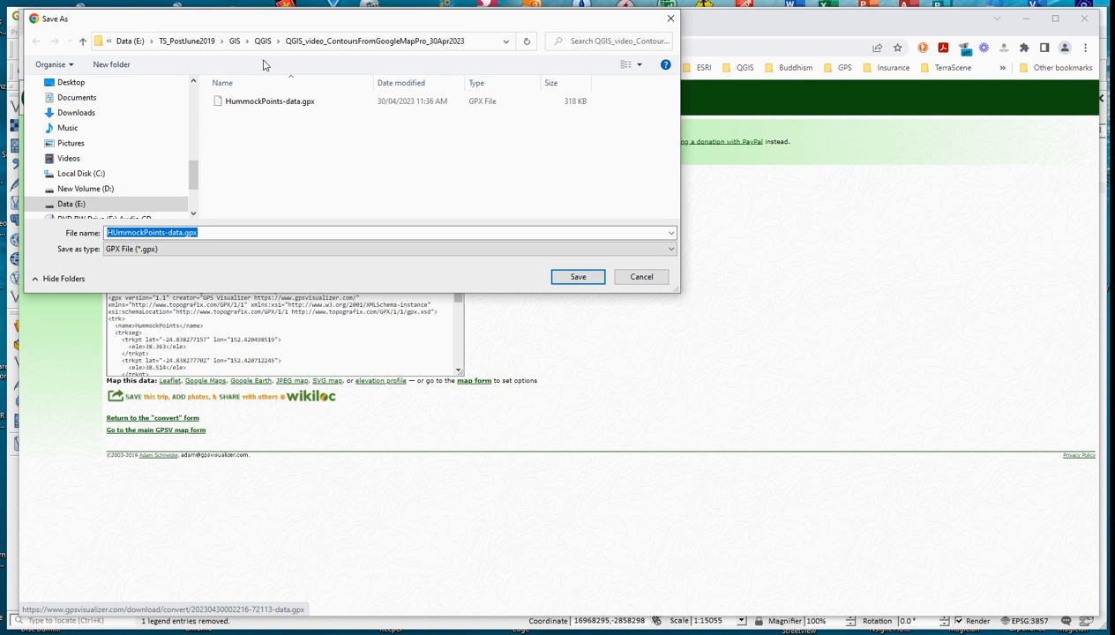
left_click(240, 42)
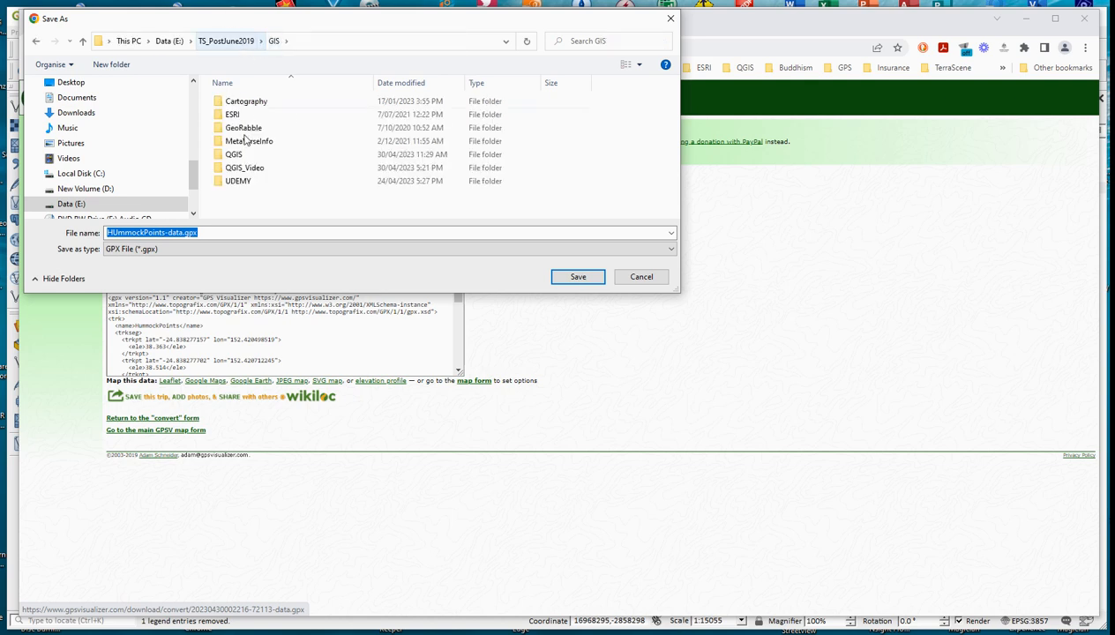
double_click(233, 166)
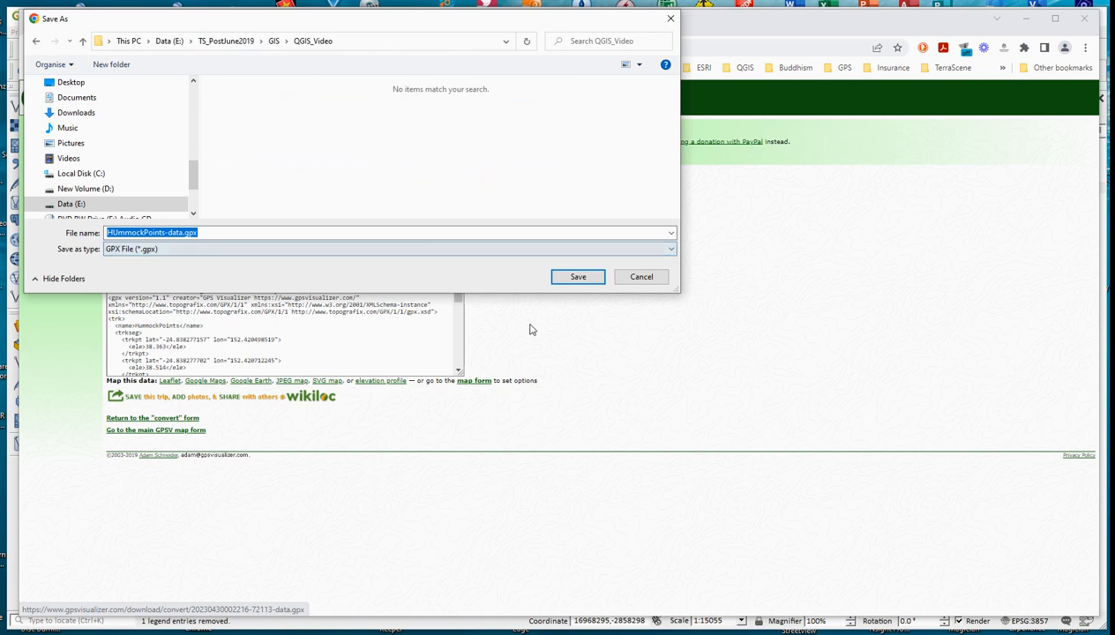
left_click(578, 277)
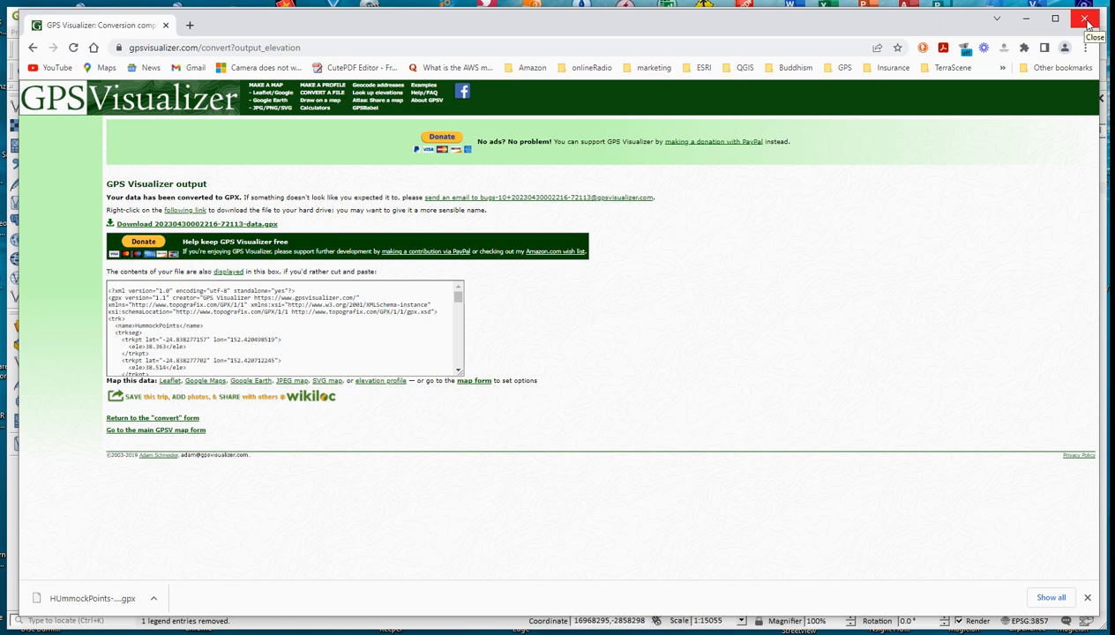
Step: Switch to QGIS and choose HUmmockPoints-data.gpx from the QGIS_Video folder as the source for a new vector layer
left_click(1024, 19)
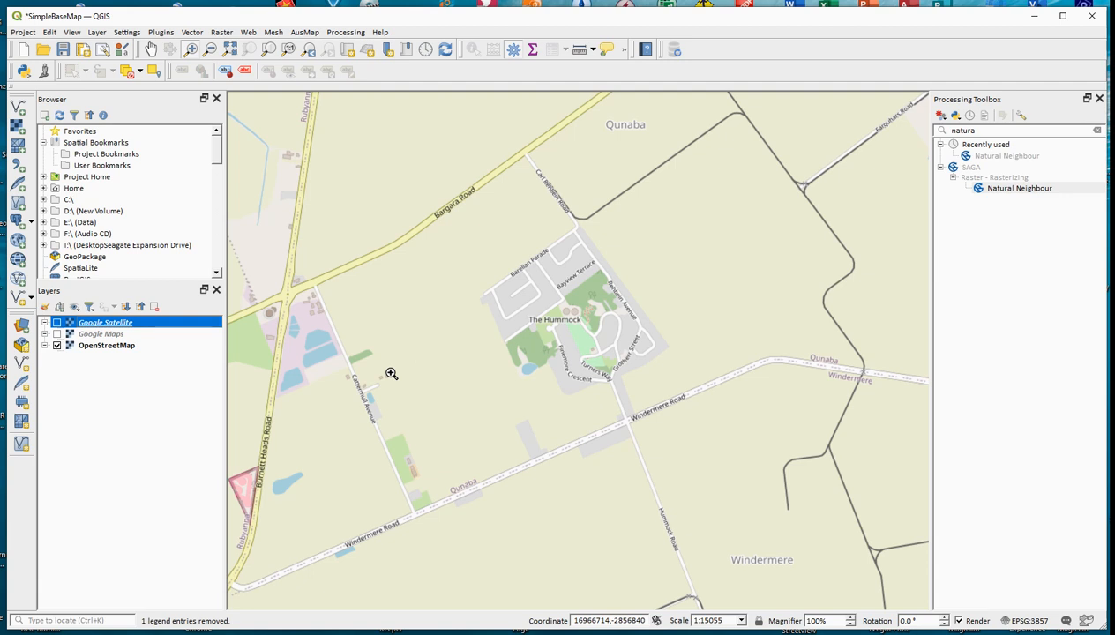
left_click(192, 33)
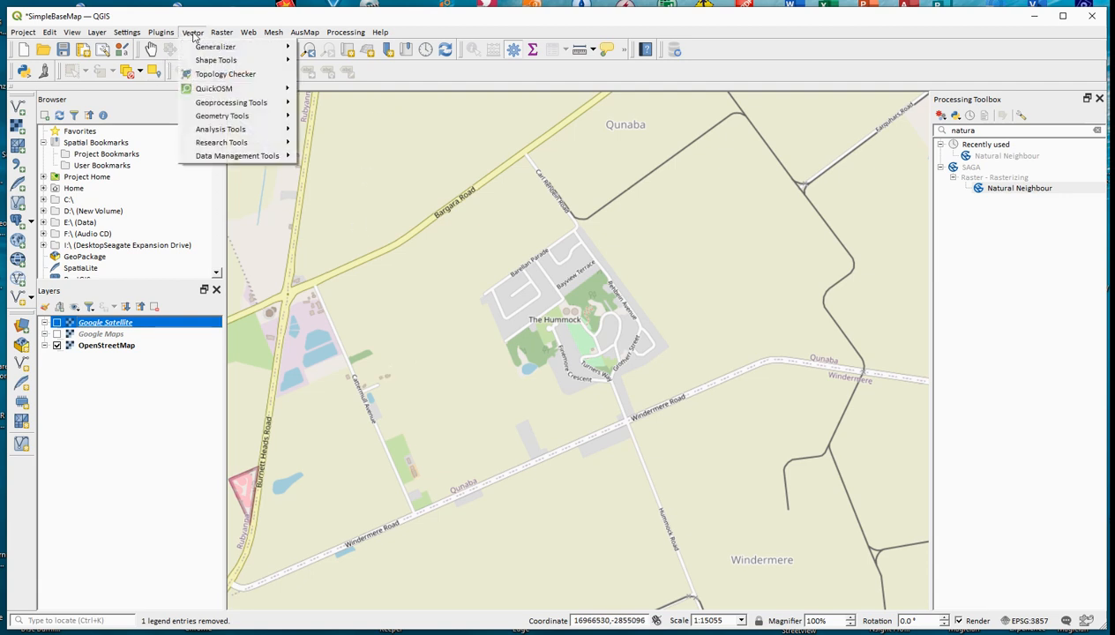
mouse_move(97, 33)
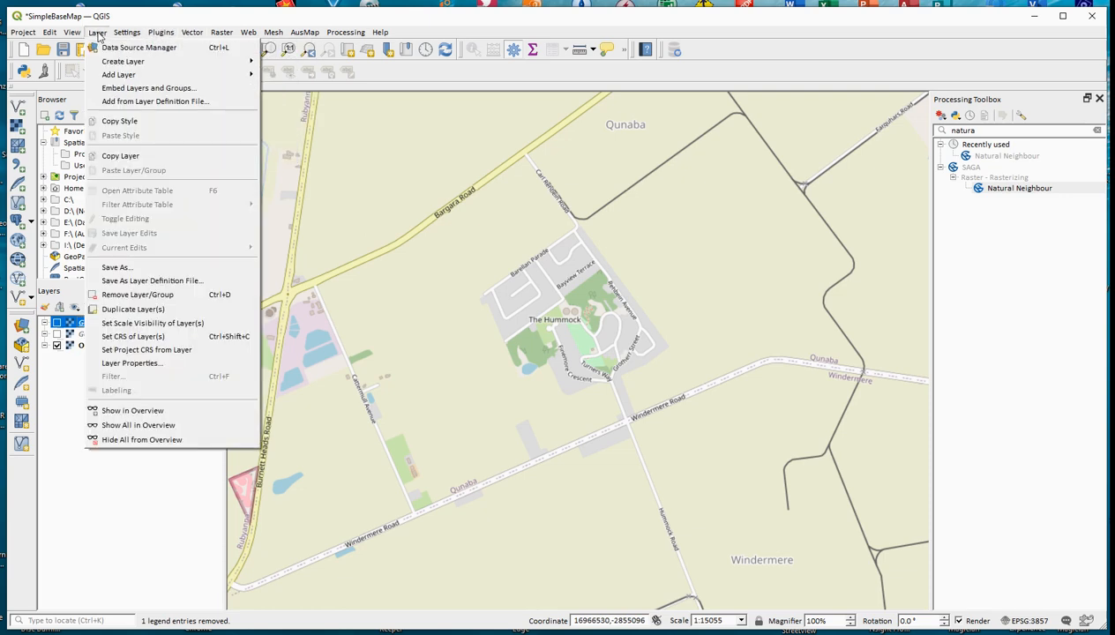
mouse_move(113, 80)
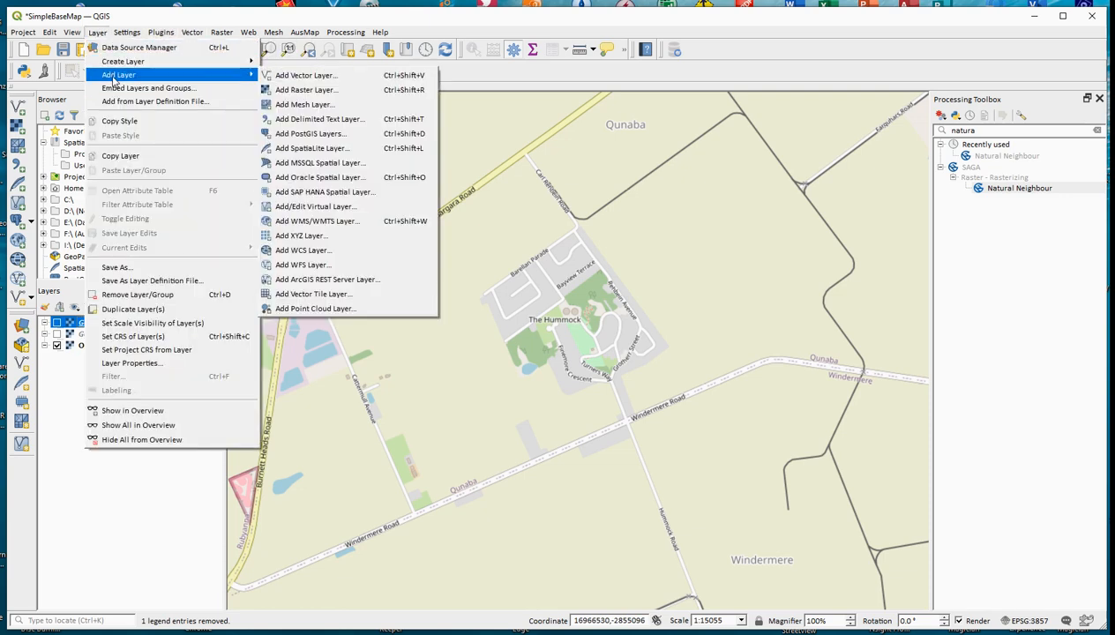
left_click(281, 78)
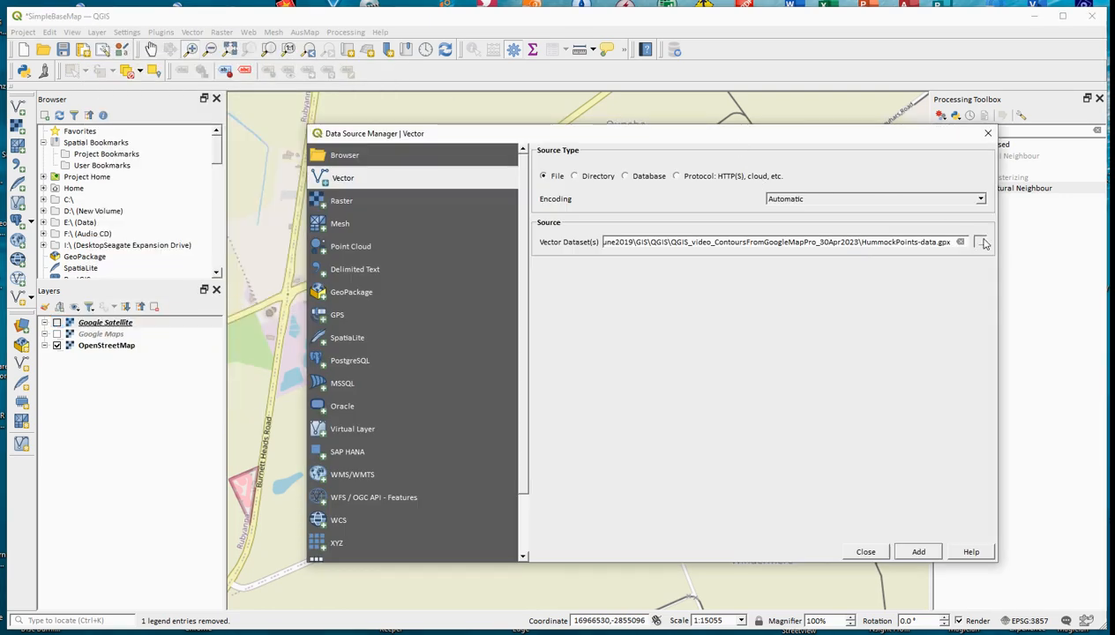
left_click(984, 243)
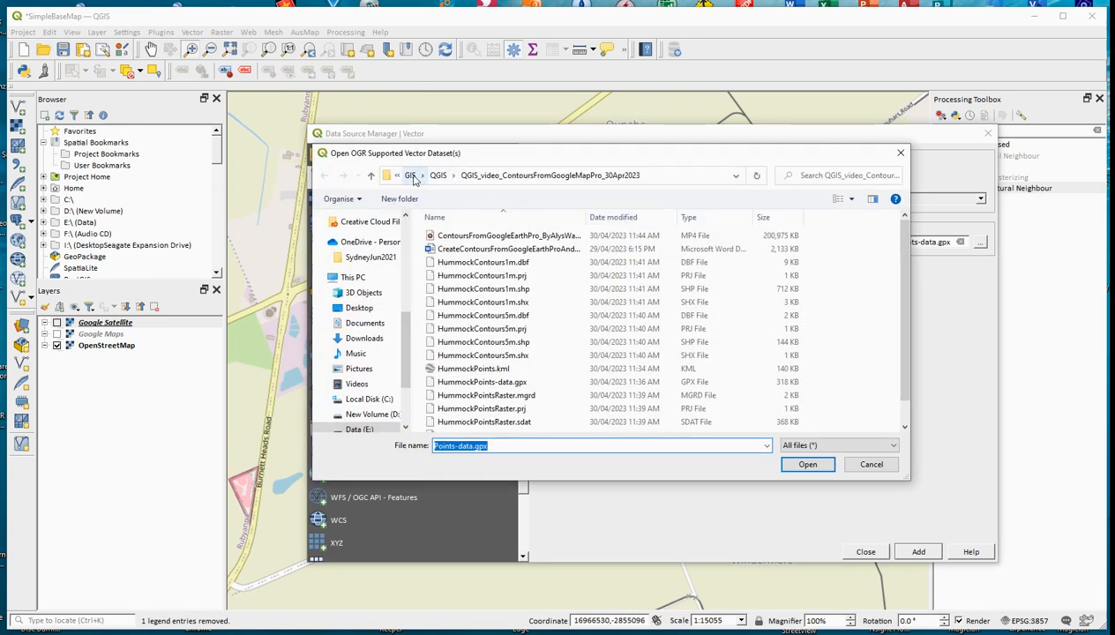
left_click(411, 175)
double_click(456, 303)
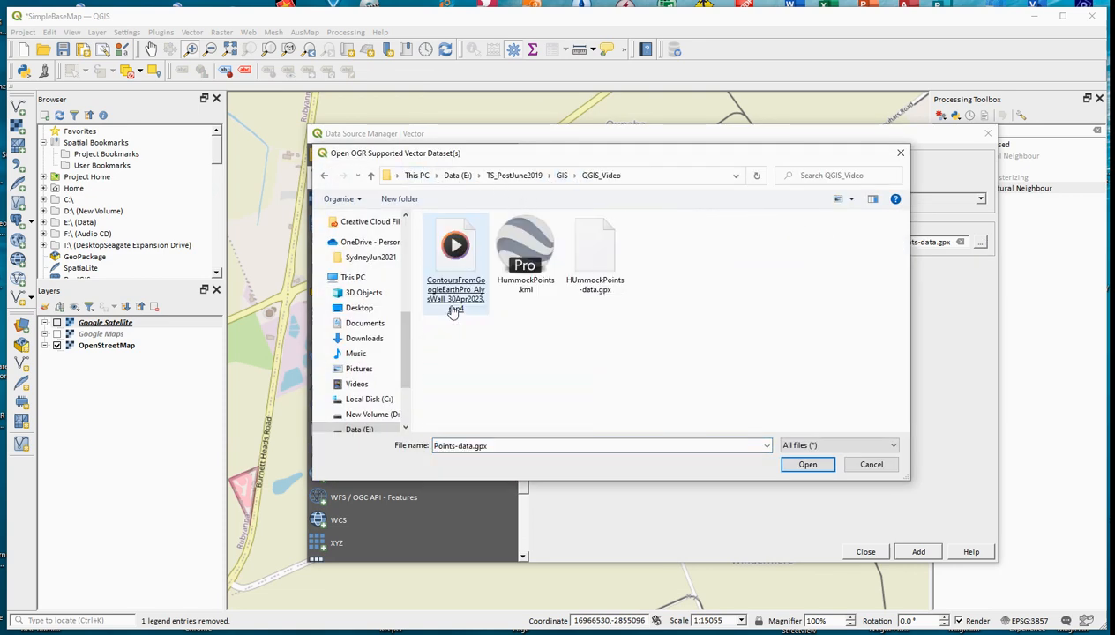
left_click(454, 304)
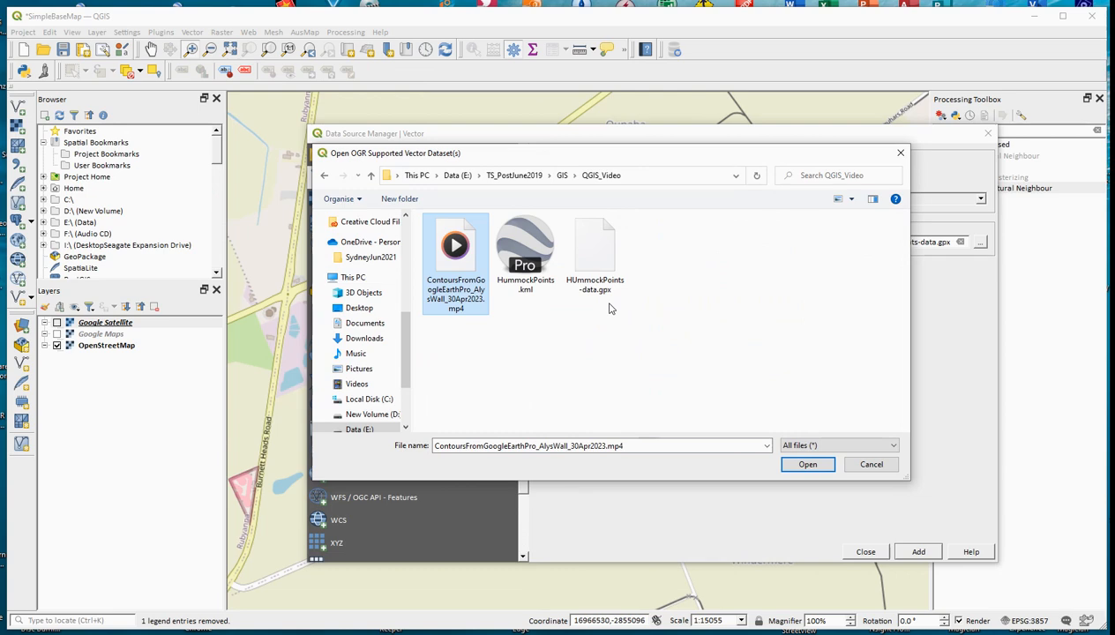
double_click(590, 245)
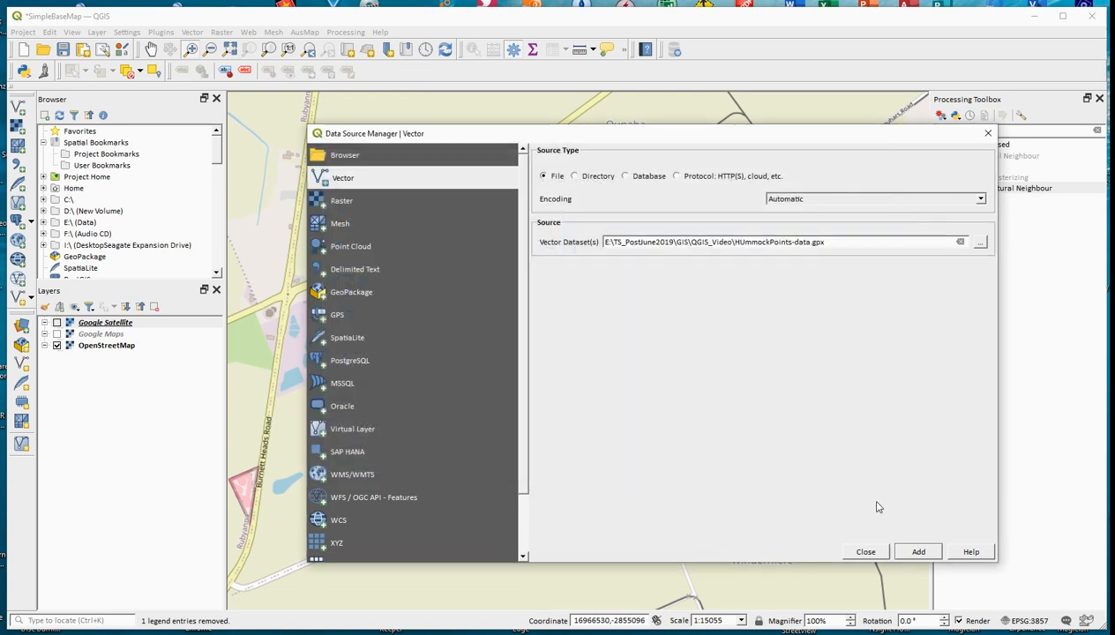
Step: Add only the PointZ track_points layer from the GPX file to the project and close the Data Source Manager
left_click(918, 552)
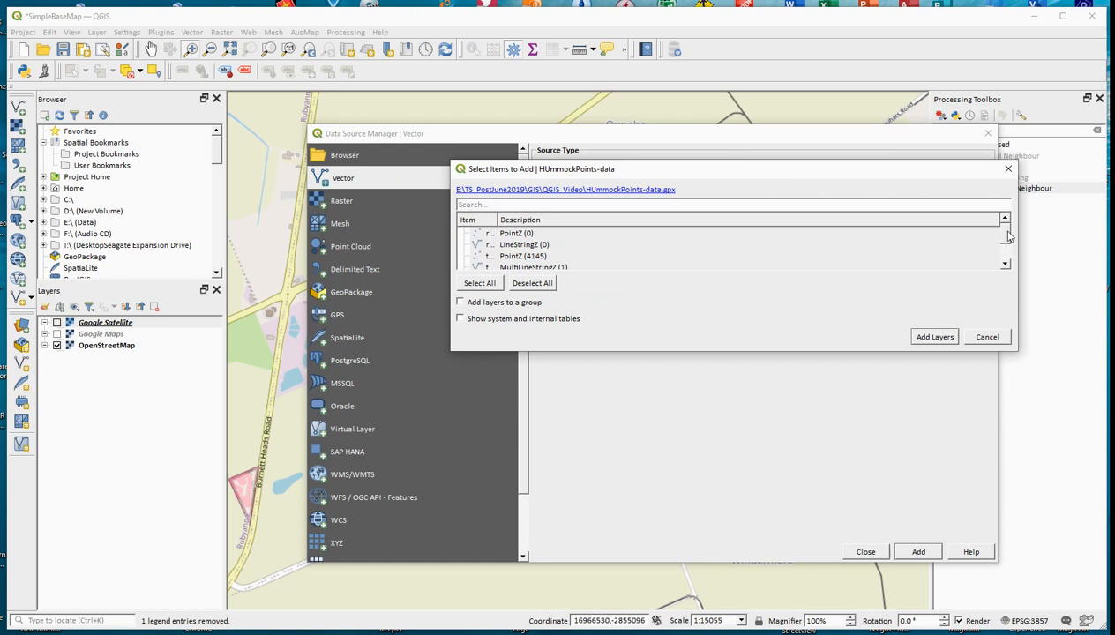
left_click(1006, 265)
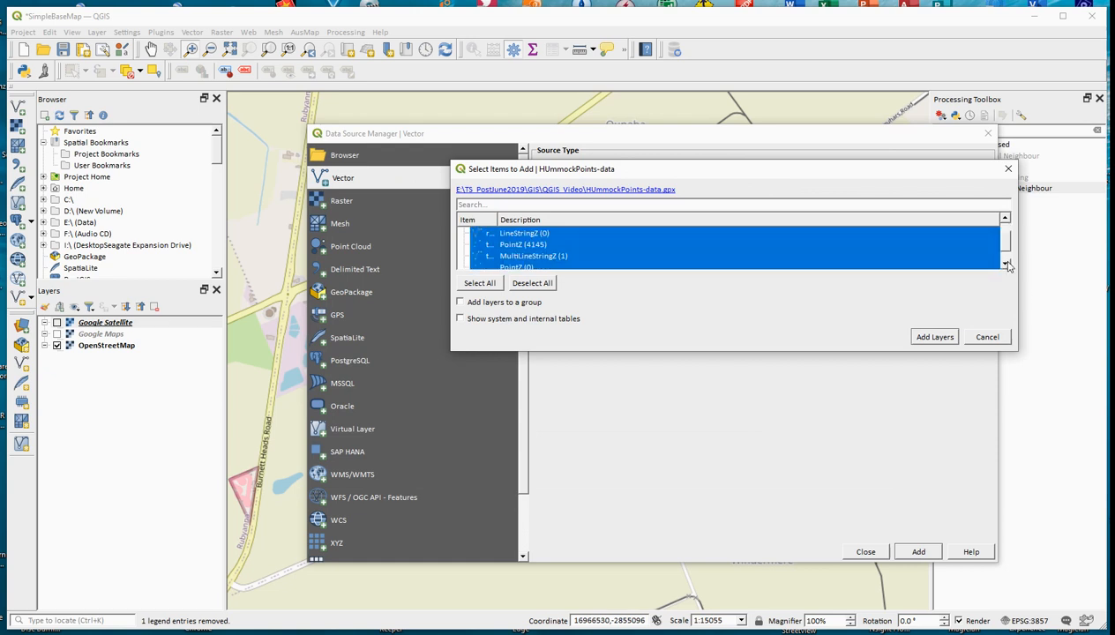
left_click(518, 248)
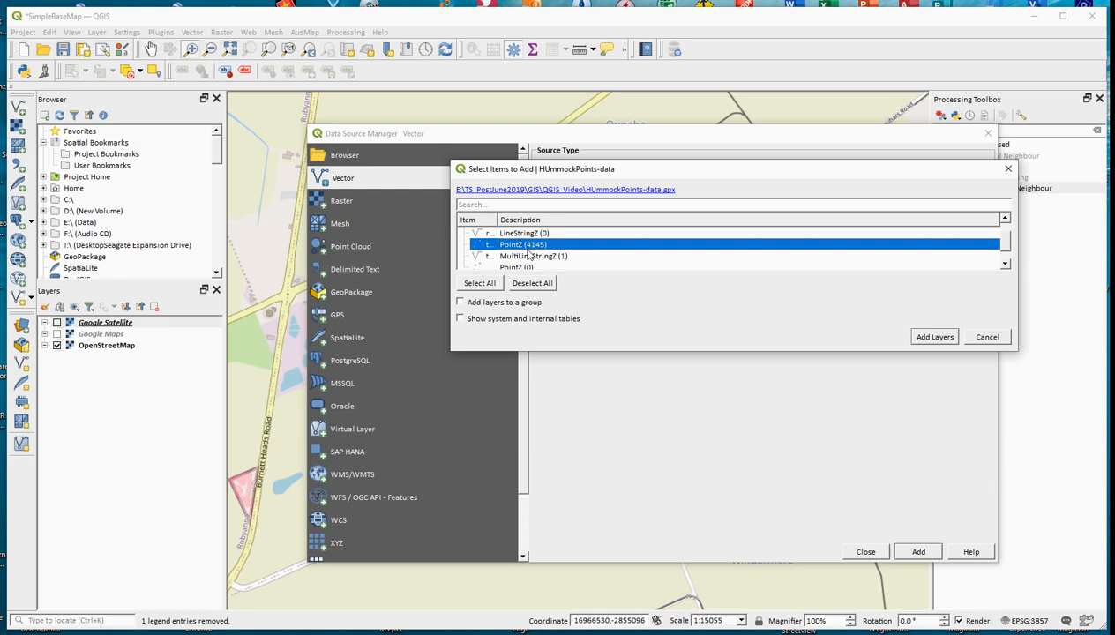
left_click(934, 337)
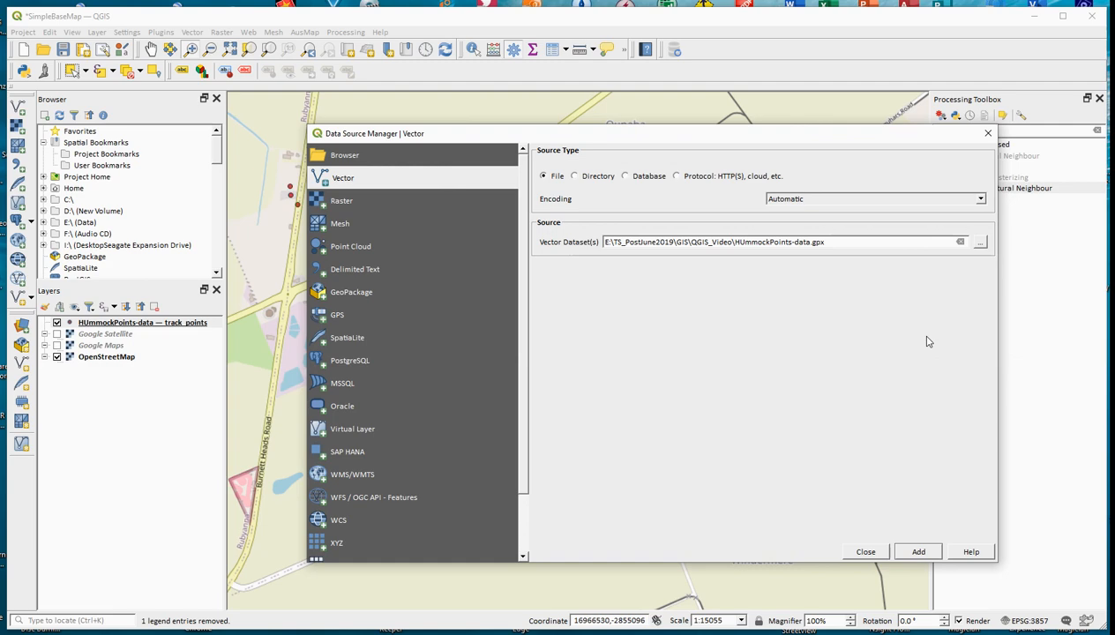
left_click(919, 551)
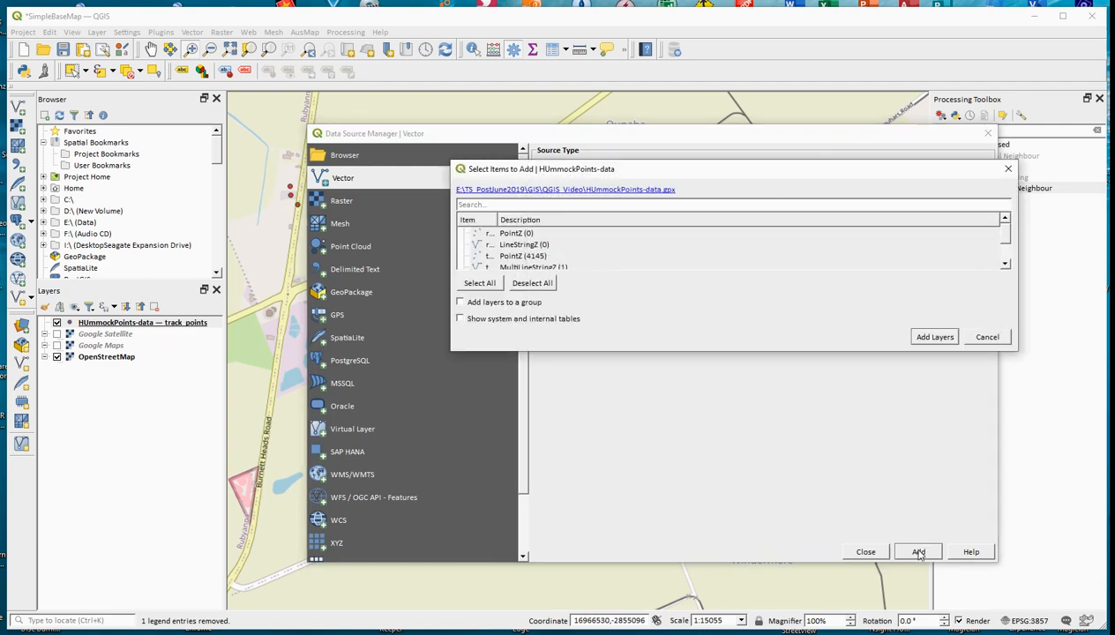
left_click(986, 337)
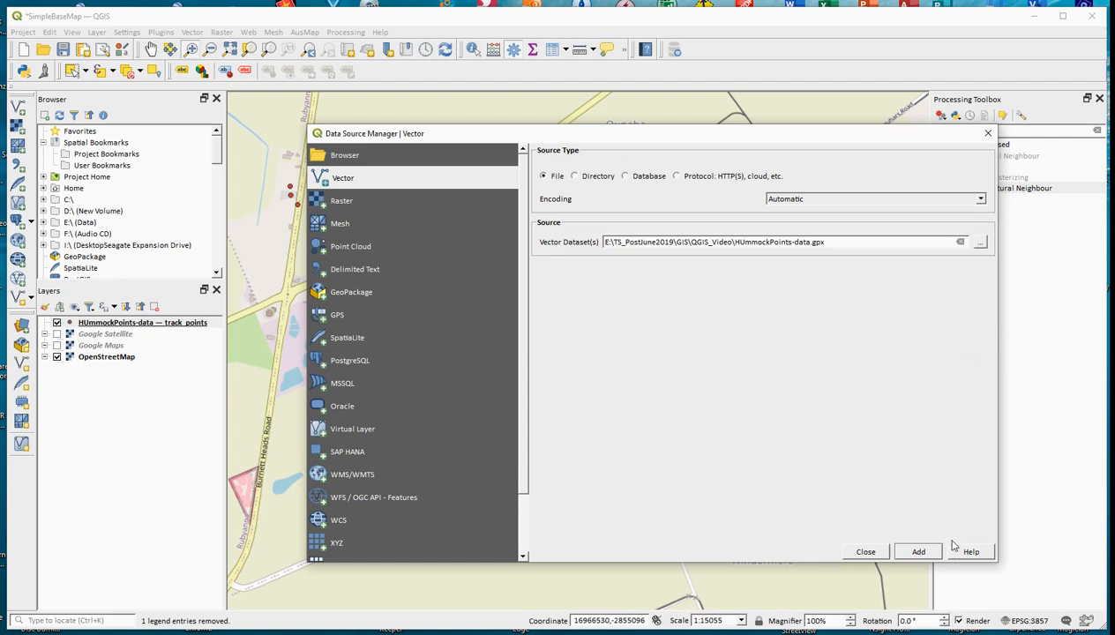
left_click(866, 552)
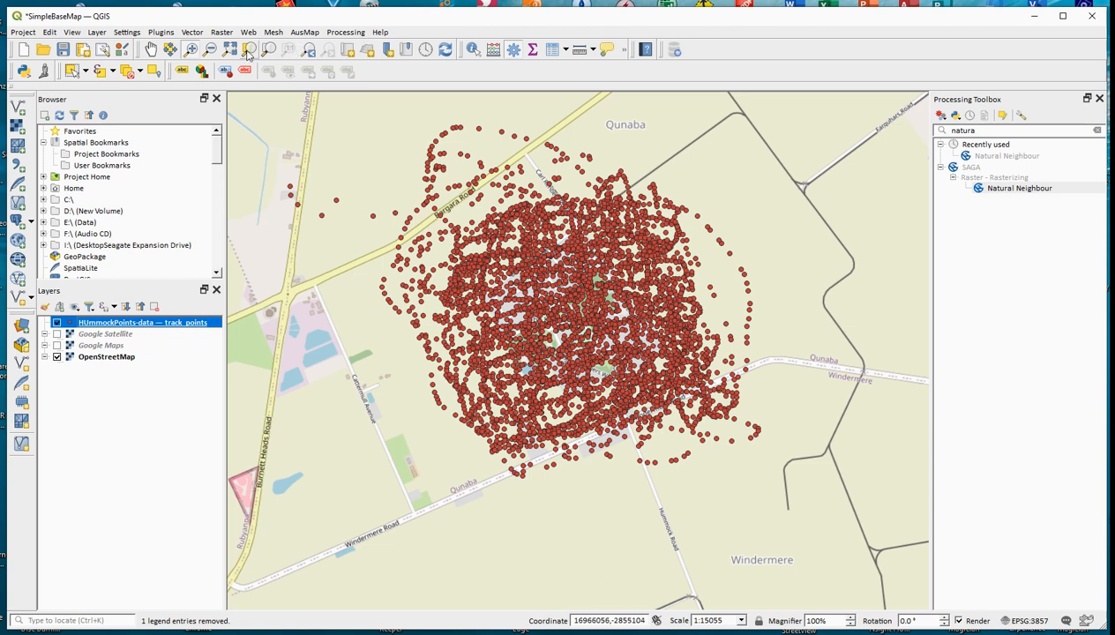
Step: Search the processing tools for "natural" and open SAGA's Natural Neighbour tool
left_click(978, 130)
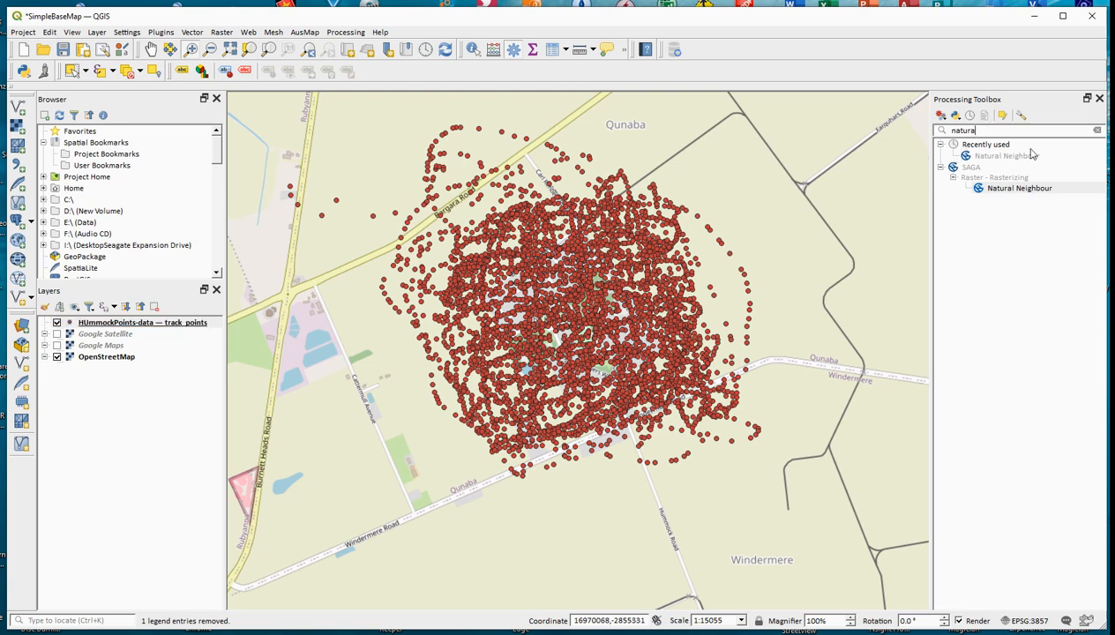
key("BackSpace")
key("BackSpace")
key("BackSpace")
key("BackSpace")
key("BackSpace")
key("BackSpace")
type("n")
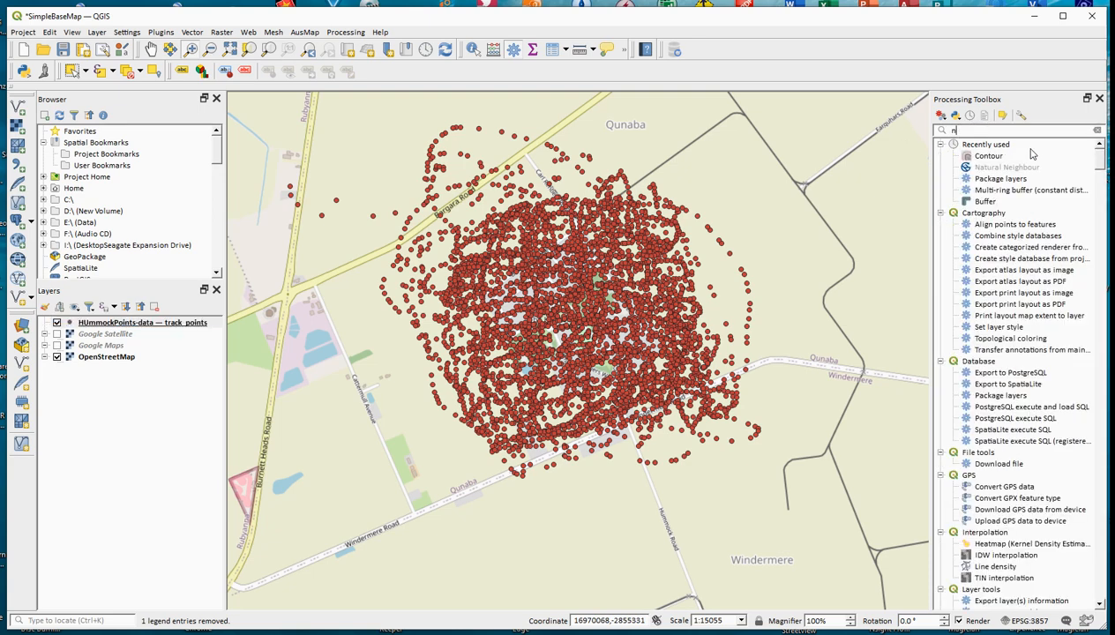
type("atural")
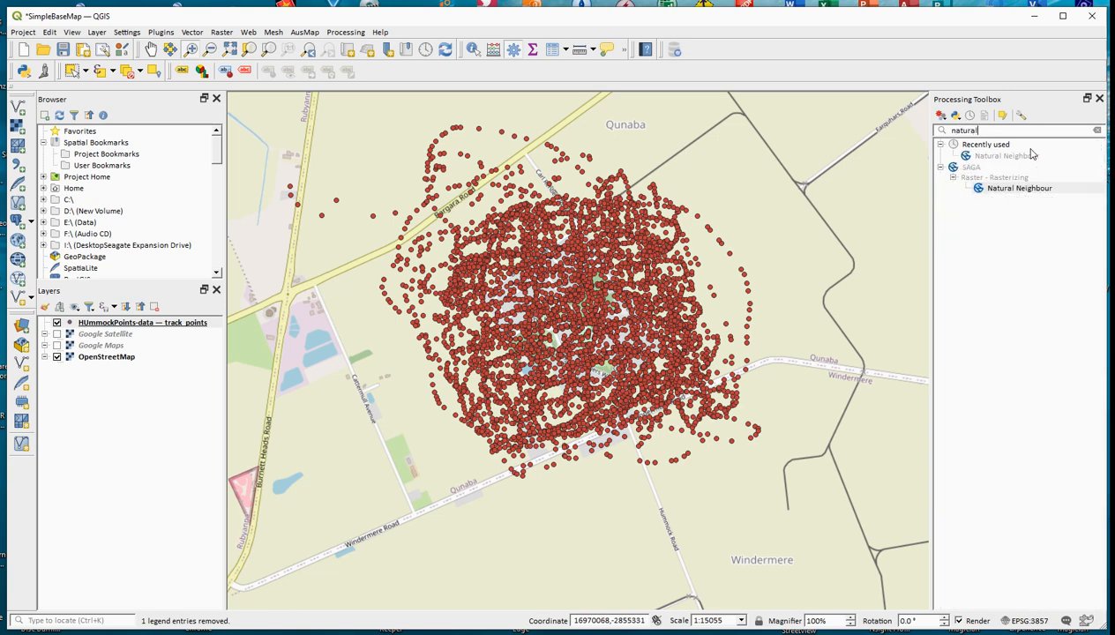
left_click(1037, 191)
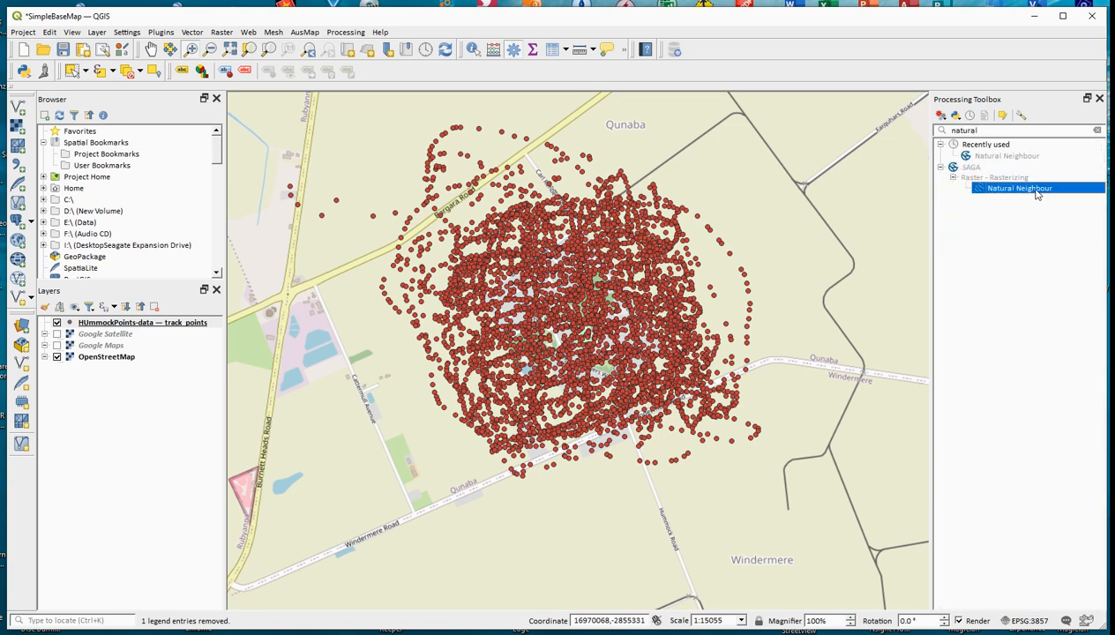
double_click(1019, 188)
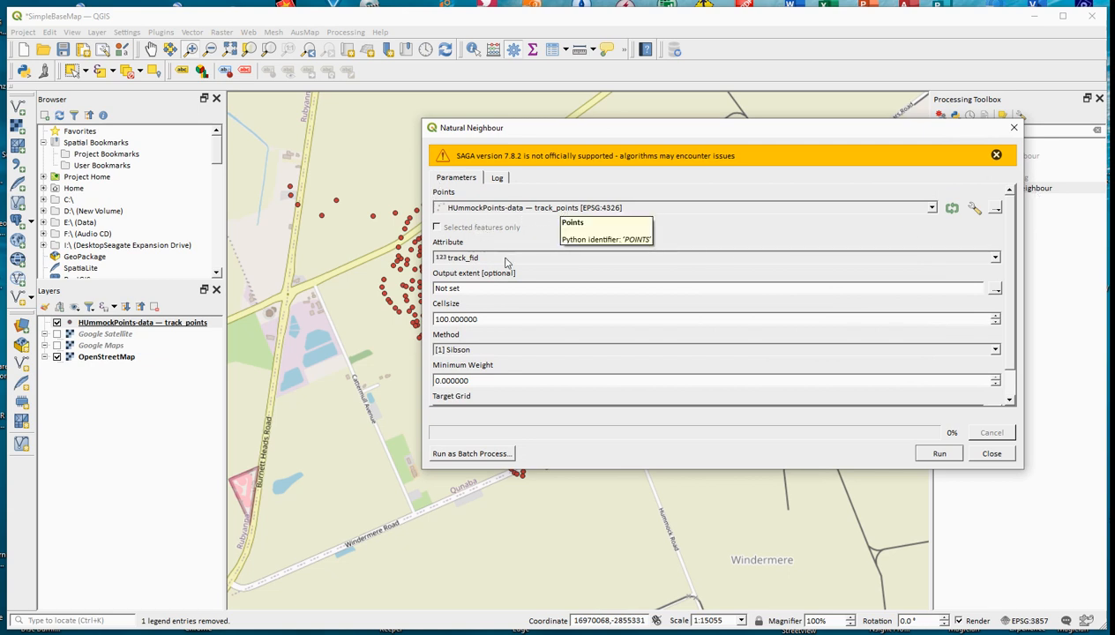
Step: Configure the interpolation with the ele attribute, the output extent calculated from the HUmmockPoints-data track_points layer, and a cell size of 0.000050
left_click(995, 257)
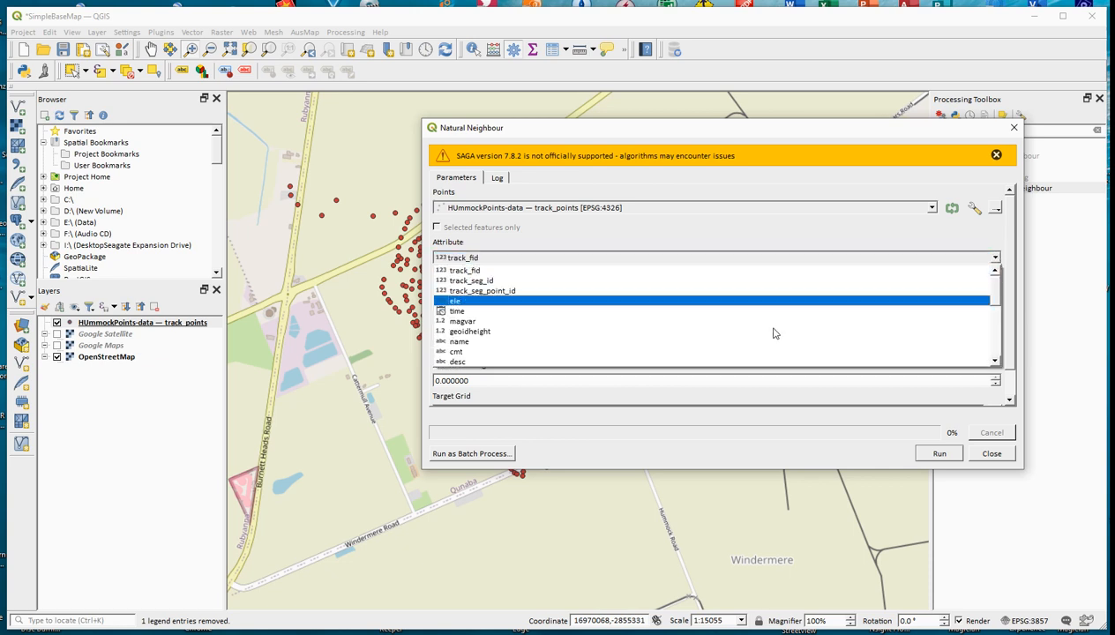
left_click(685, 303)
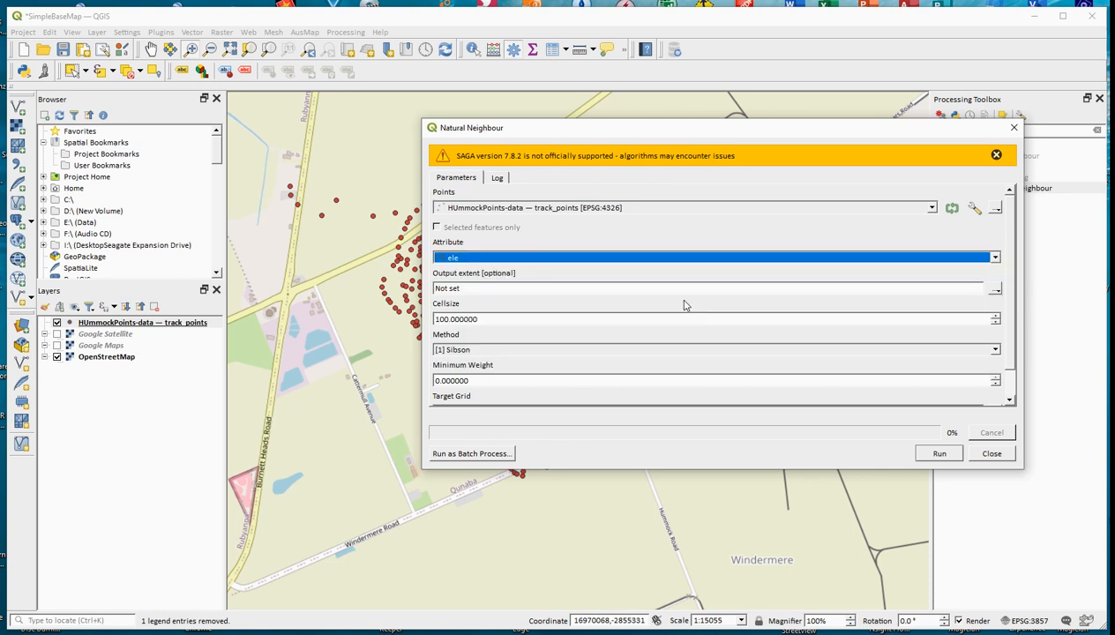
left_click(996, 290)
mouse_move(997, 305)
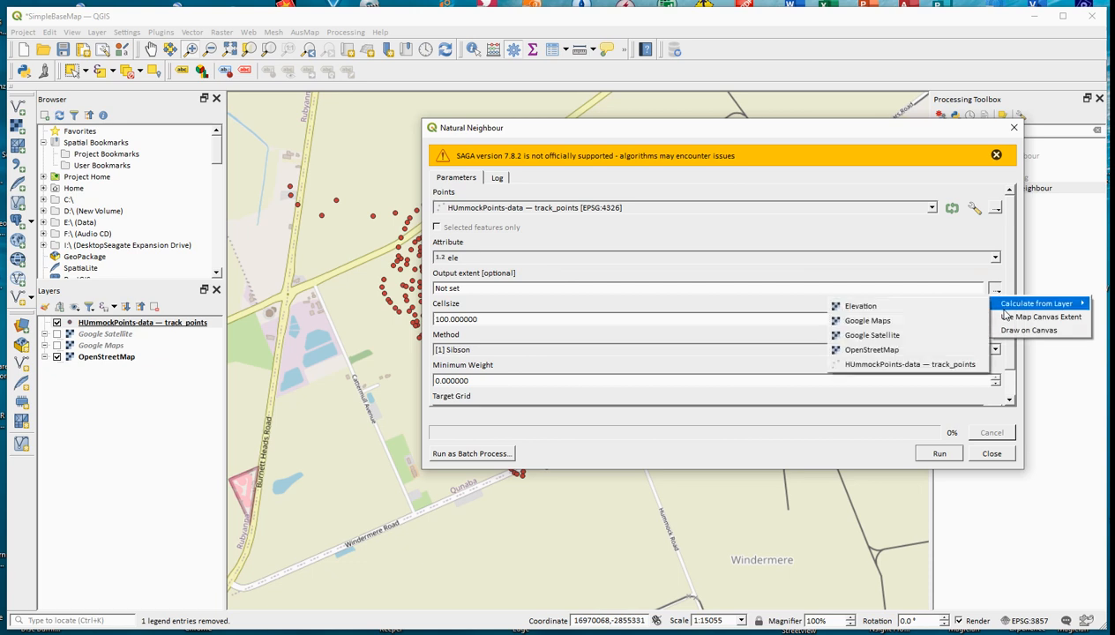
left_click(933, 365)
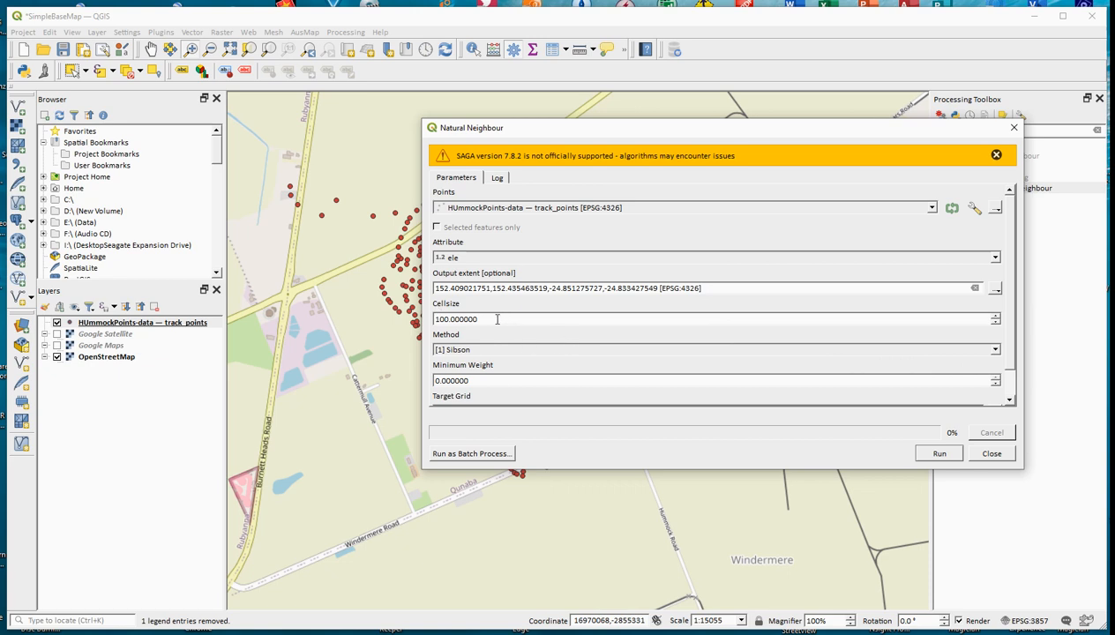
left_click_drag(496, 322, 413, 320)
type("0")
Step: Choose to save the target grid to an SDAT file named HummockPointsRaster
scroll(1013, 311, "down", 1)
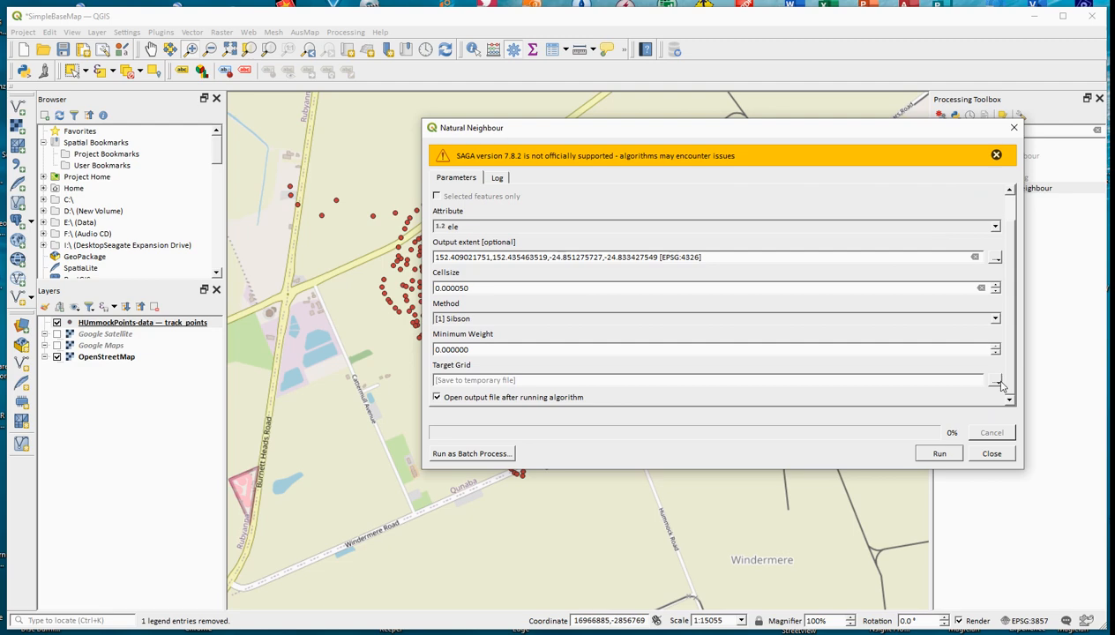
left_click(1000, 385)
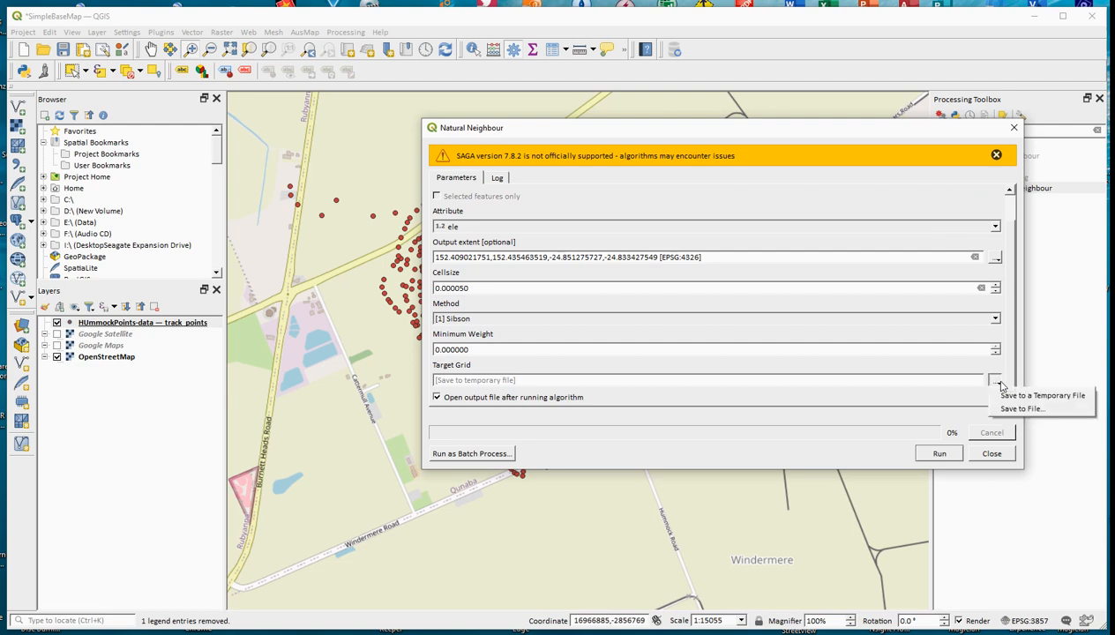
left_click(1006, 411)
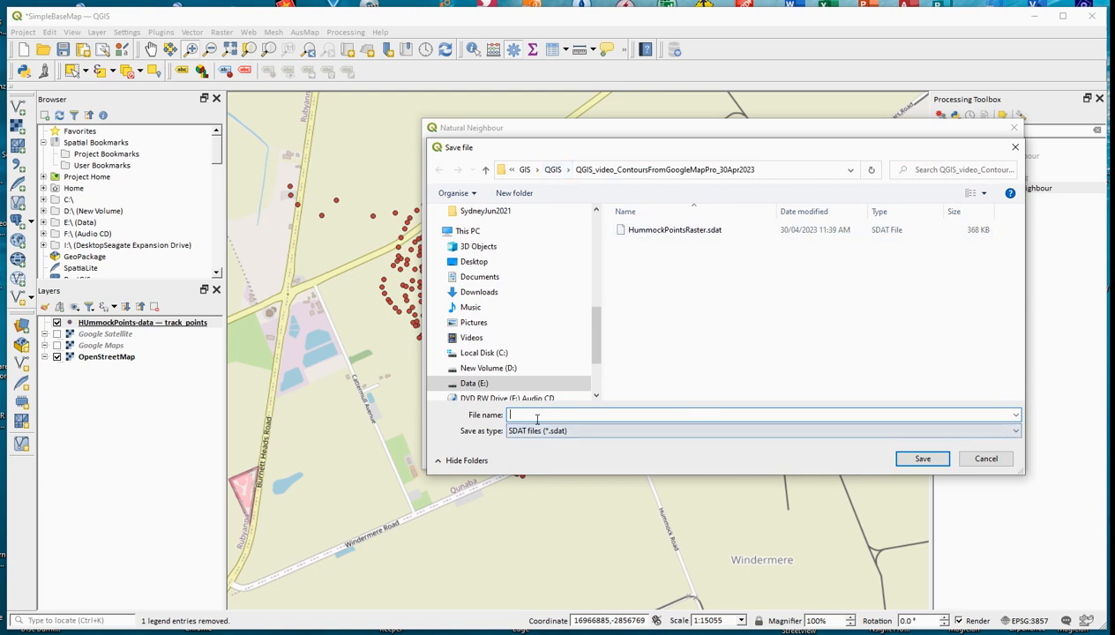
type("Humm")
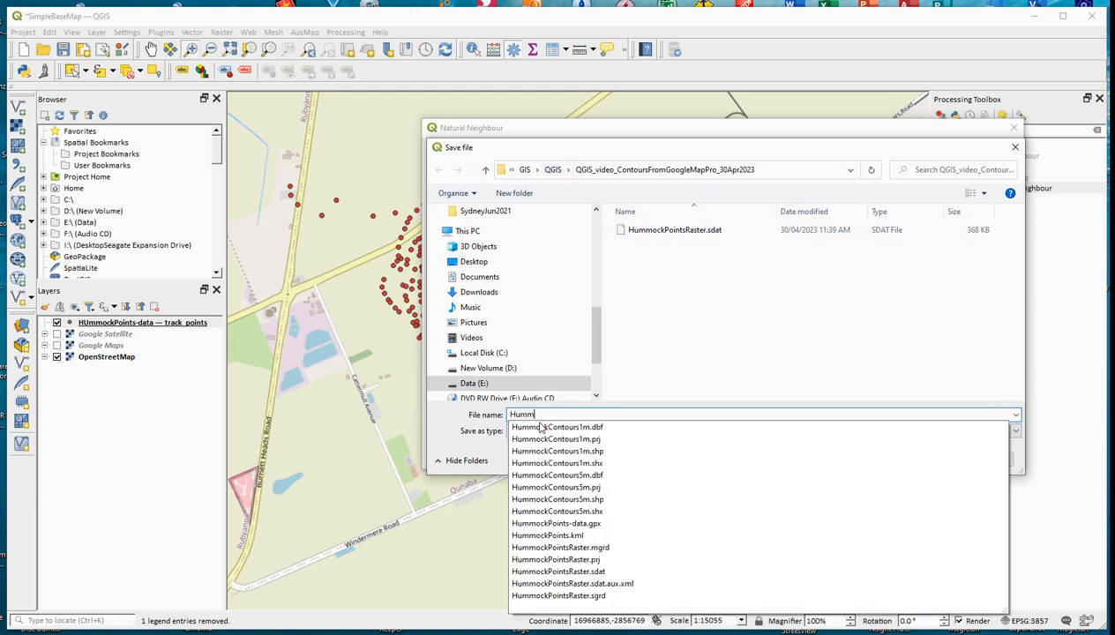
type("ockPoints")
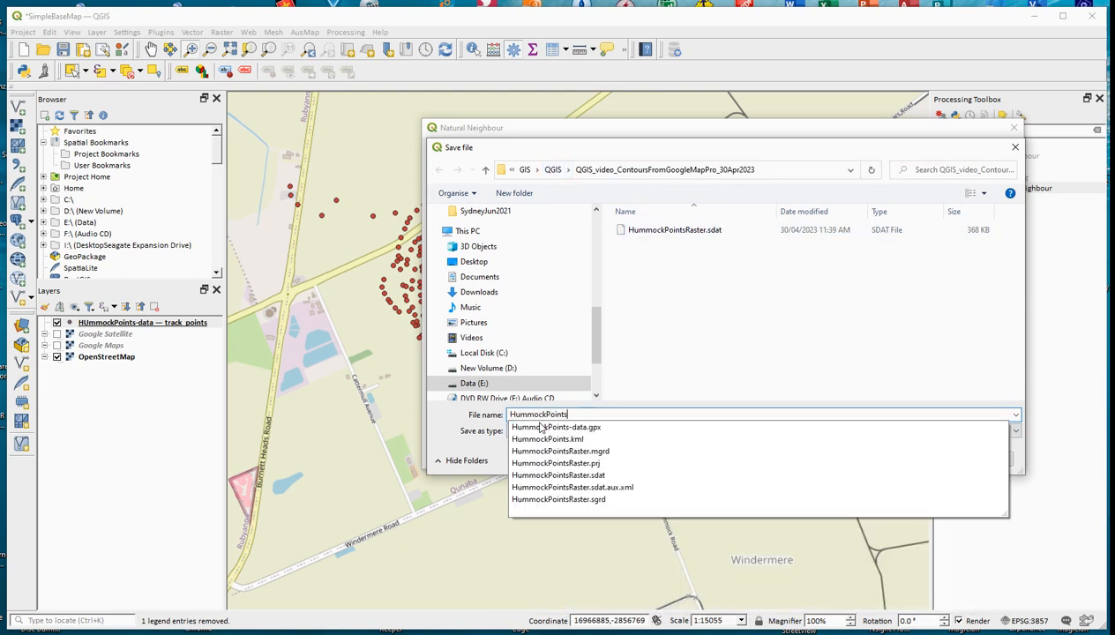
type("Raster")
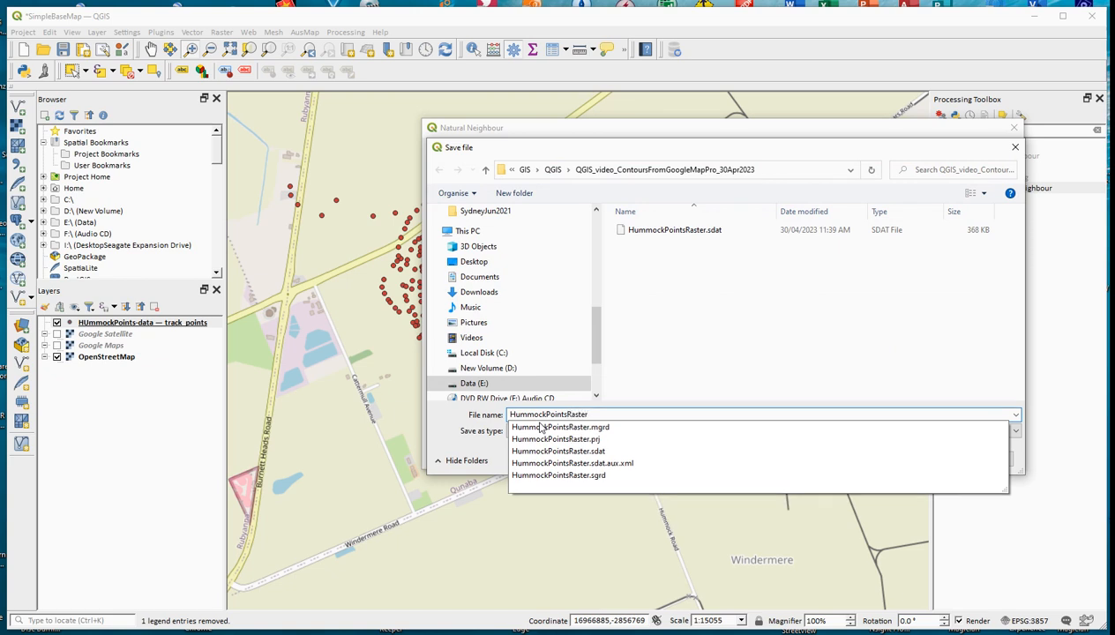
key("Return")
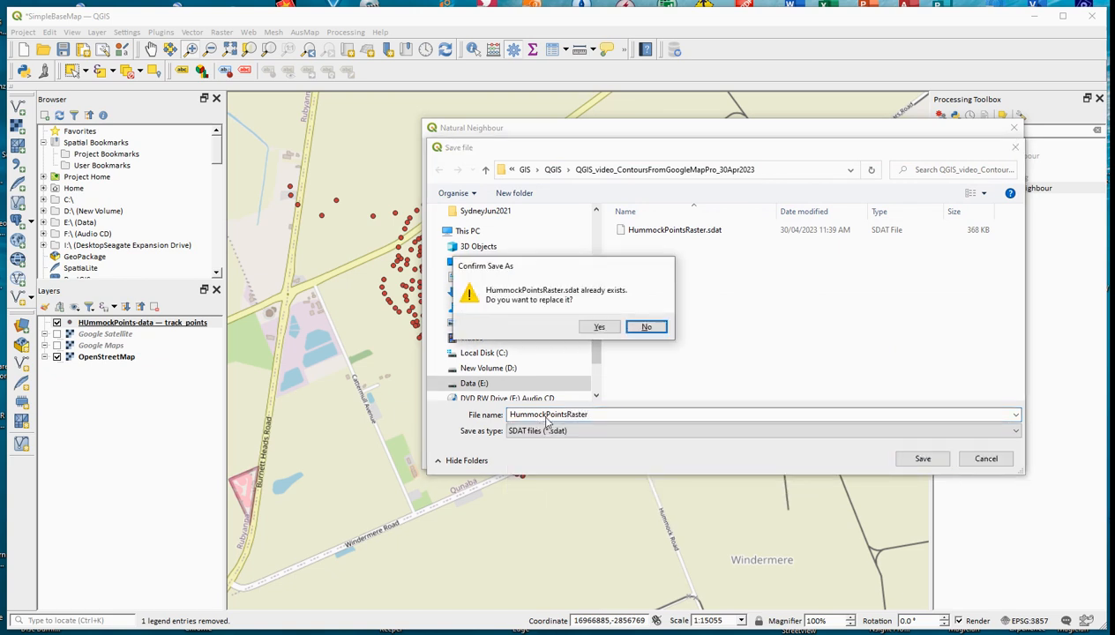
Step: Decline overwriting the existing file and save HummockPointsRaster.sdat in the GIS folder's QGIS_Video subfolder instead
left_click(647, 328)
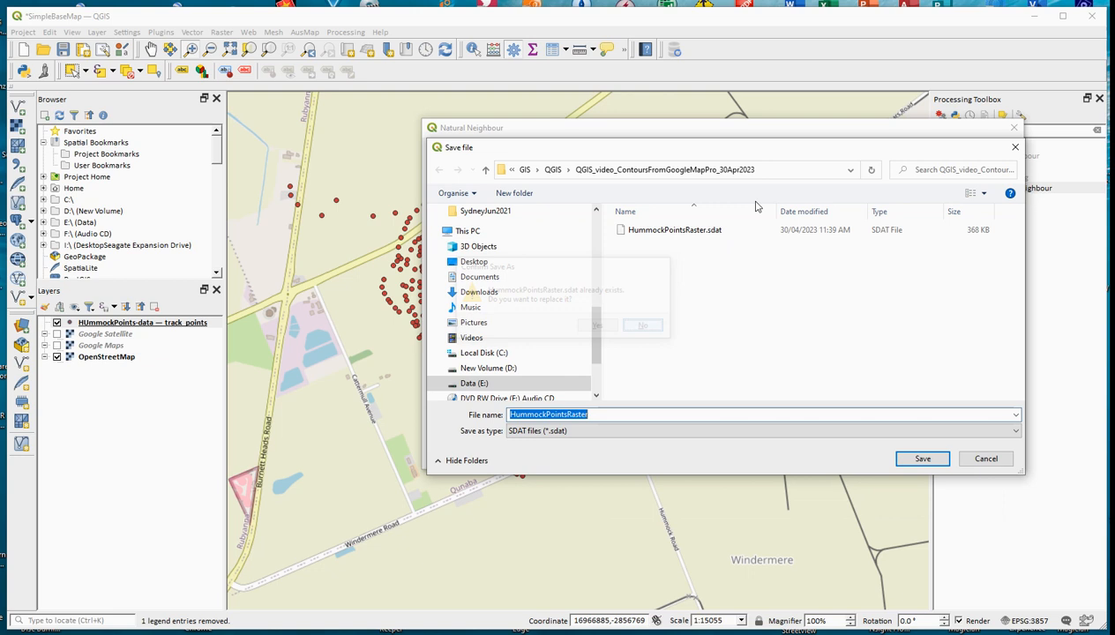
left_click(559, 175)
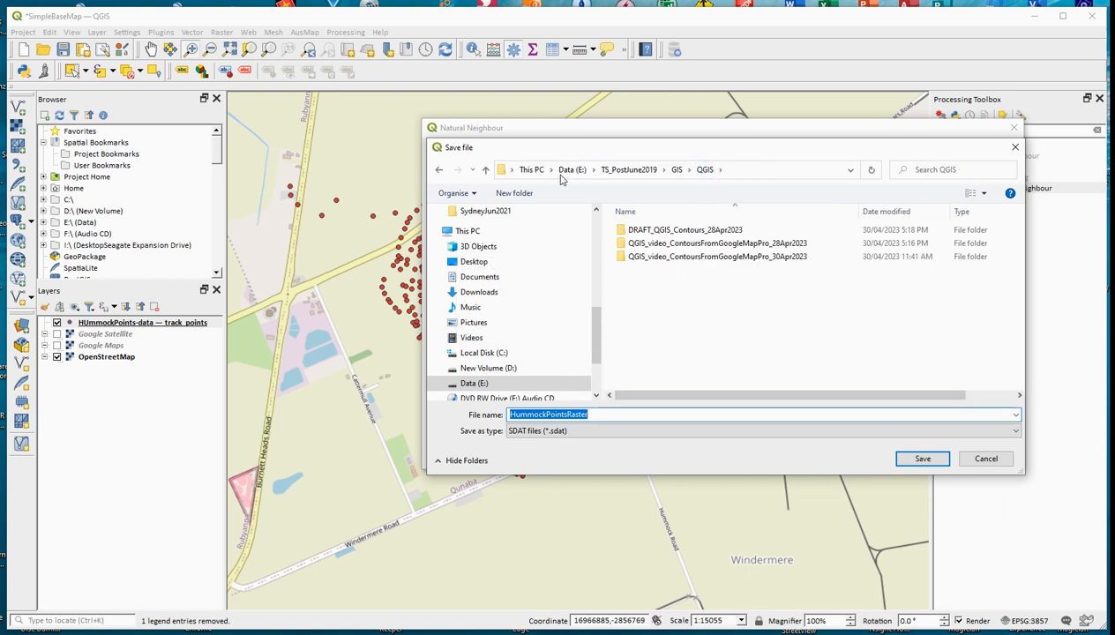
left_click(677, 170)
double_click(636, 283)
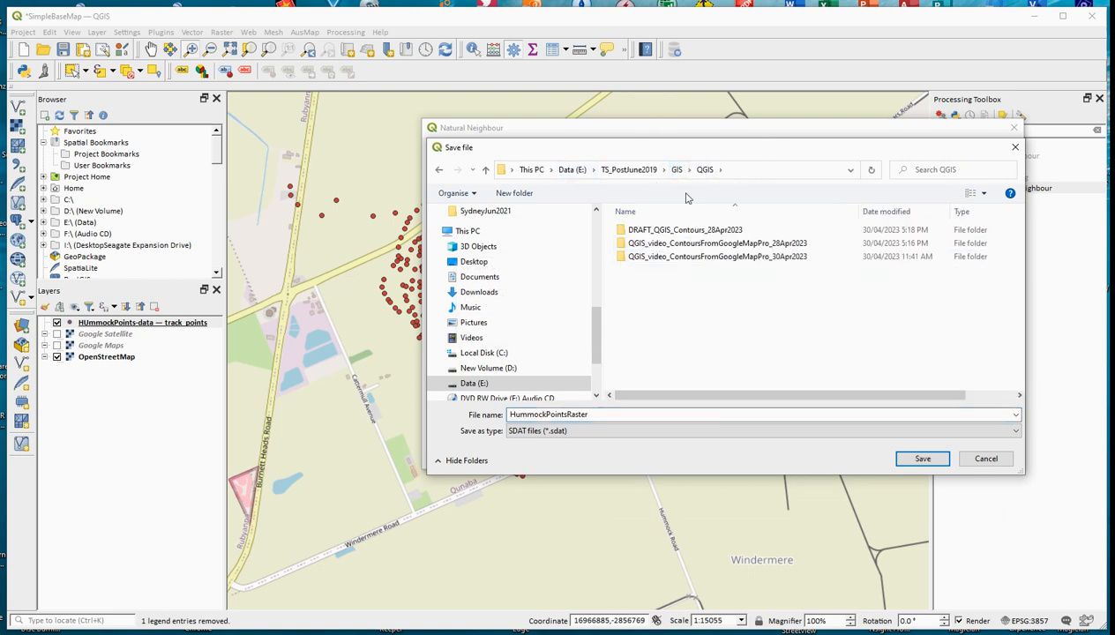
left_click(677, 169)
double_click(653, 298)
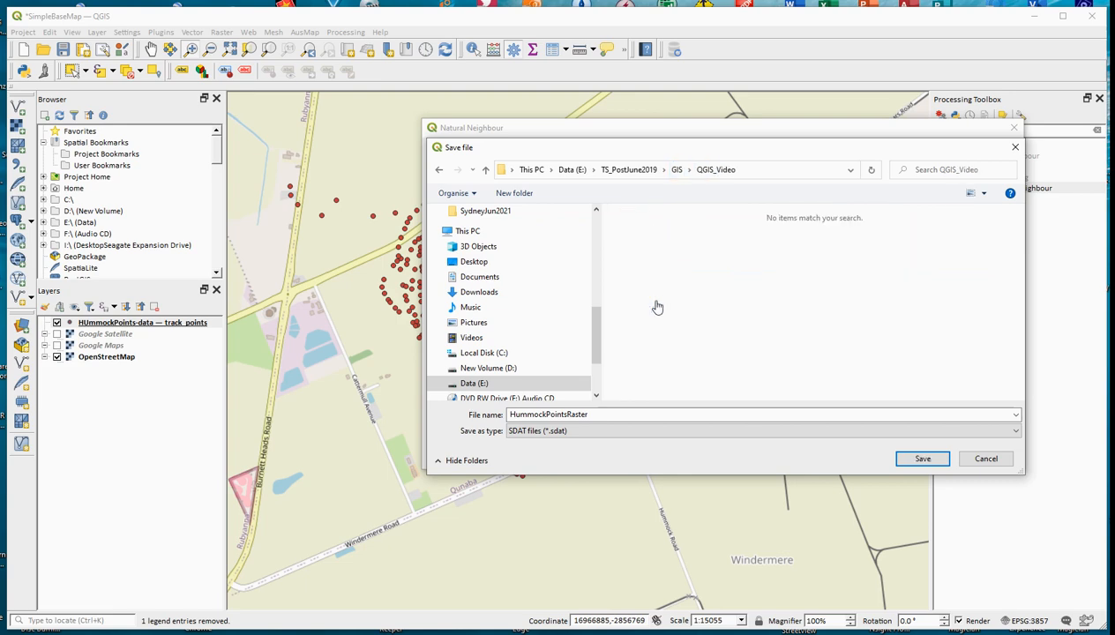
left_click(922, 459)
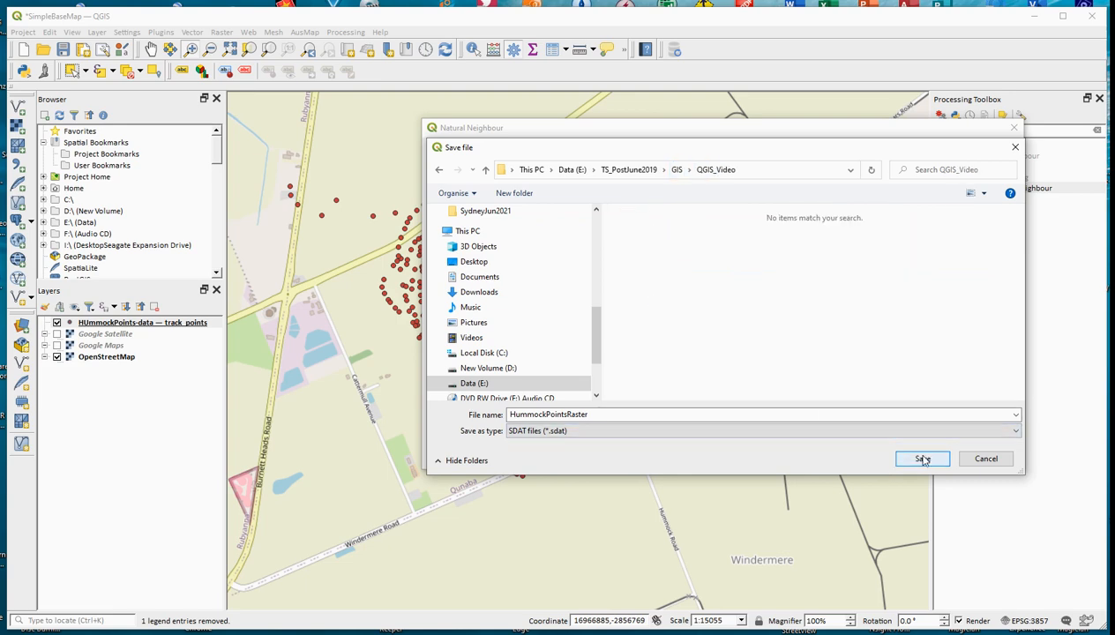
left_click(919, 459)
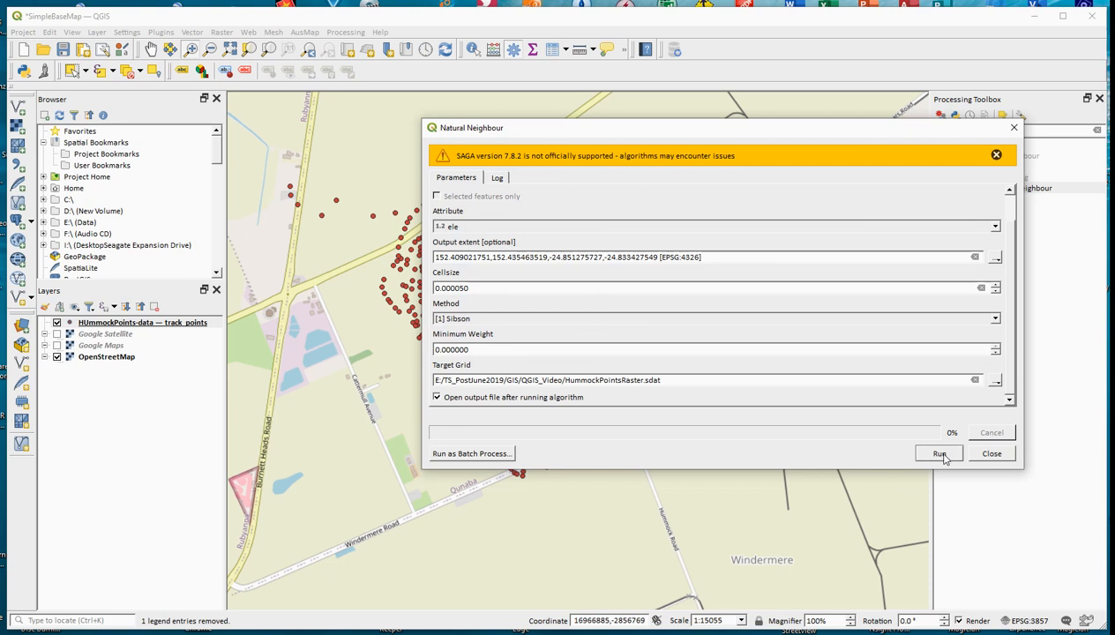
Step: Review the Natural Neighbour parameters, run the interpolation, and close the tool's dialog
left_click_drag(1015, 376, 1013, 246)
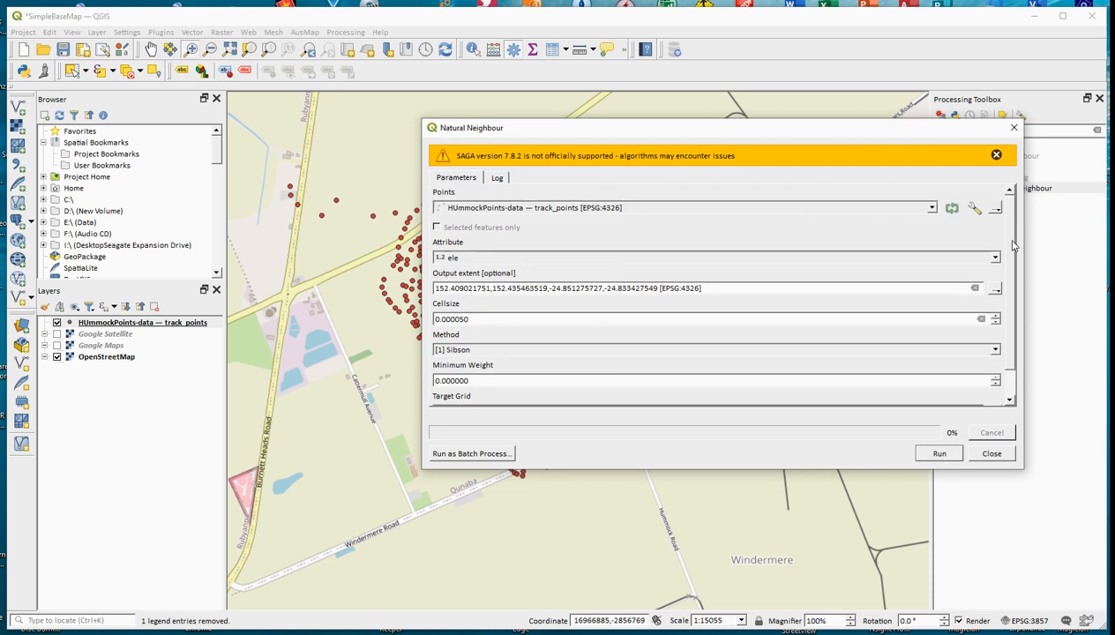
left_click(941, 455)
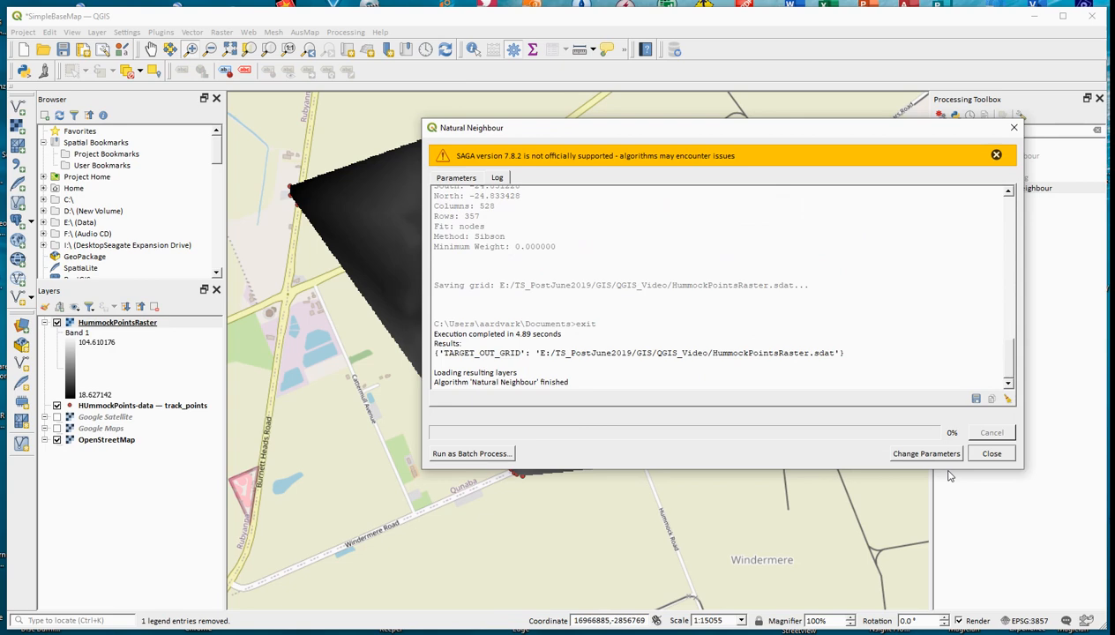
left_click(991, 454)
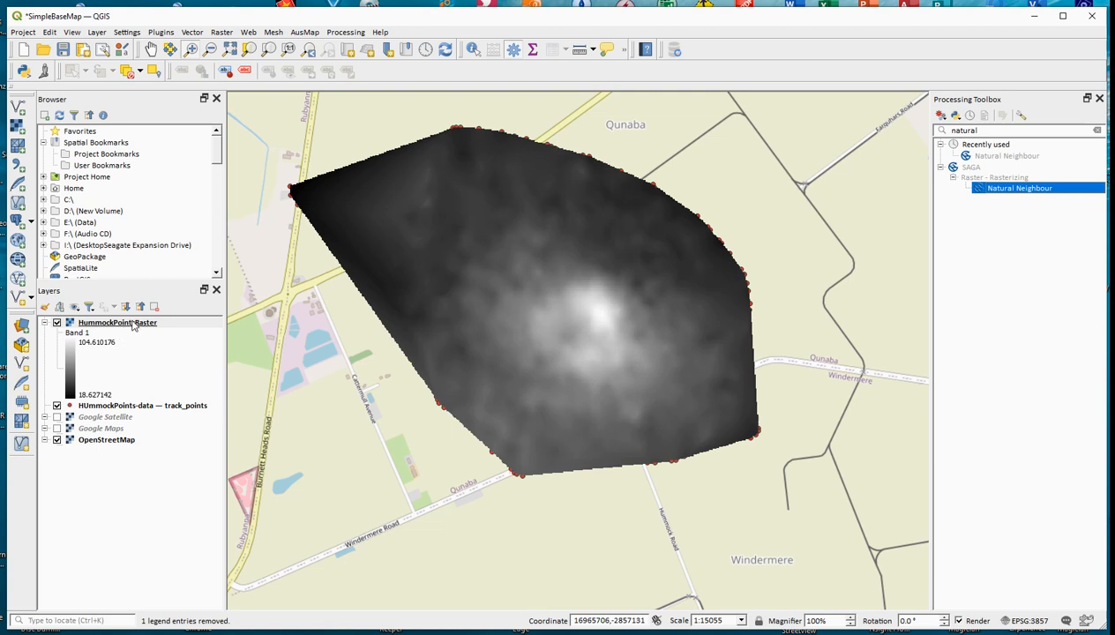
Step: Start a Contour extraction from HummockPointsRaster and set the interval between contour lines to 5
left_click(226, 33)
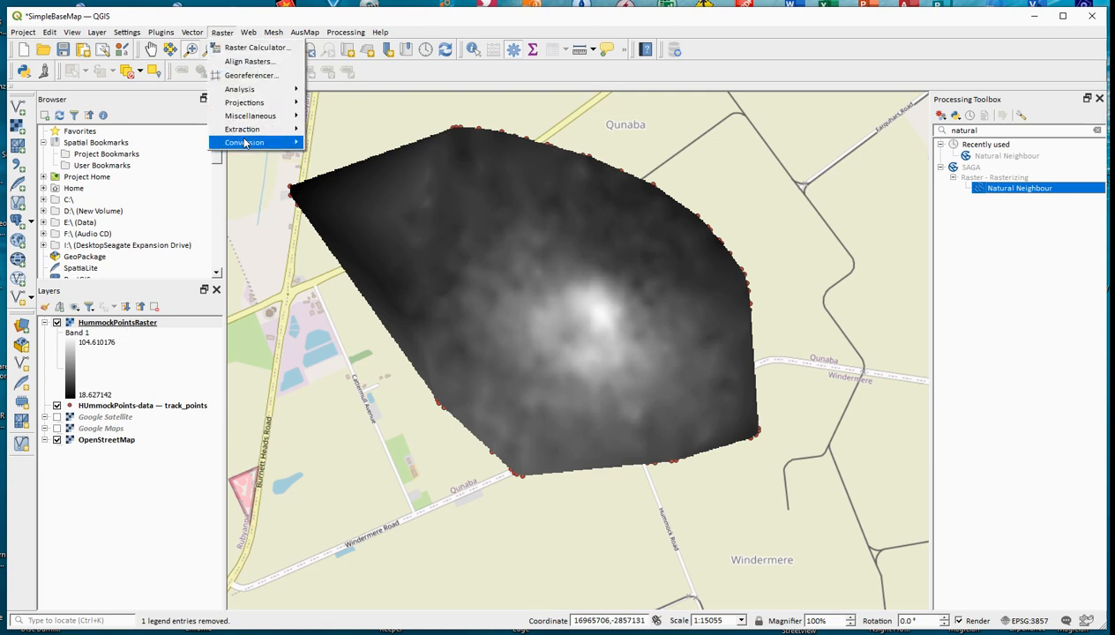
mouse_move(261, 129)
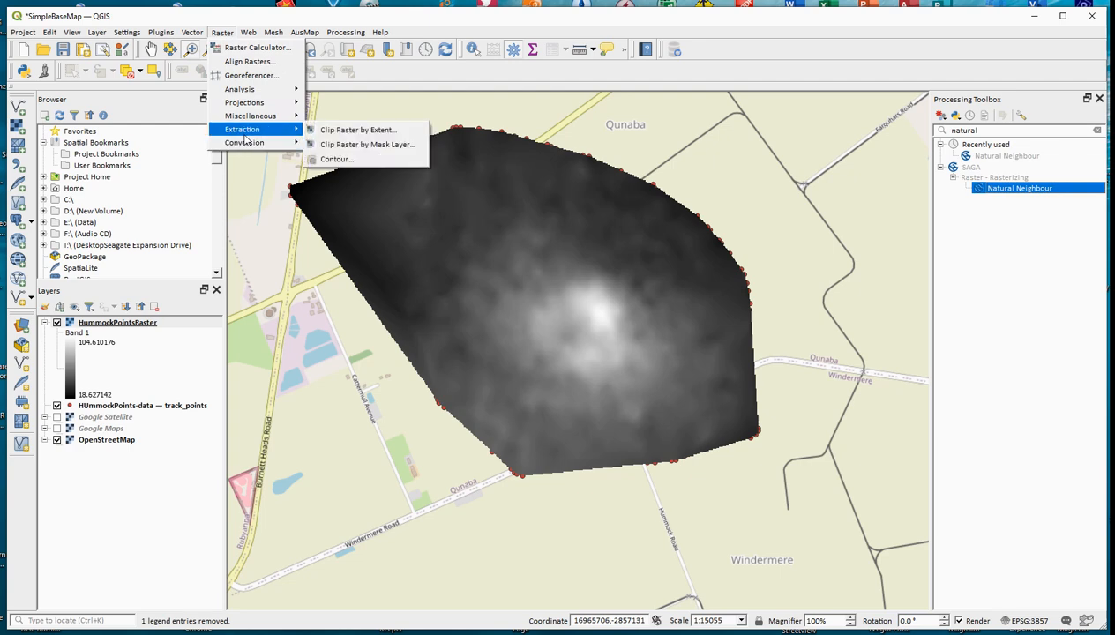
left_click(337, 160)
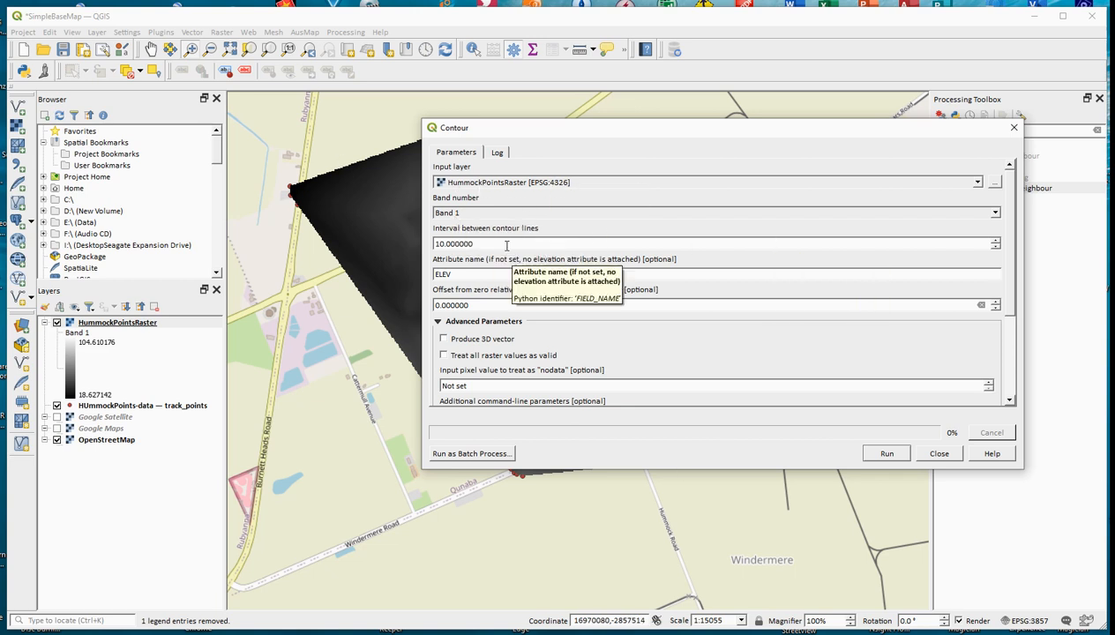
left_click_drag(496, 245, 433, 248)
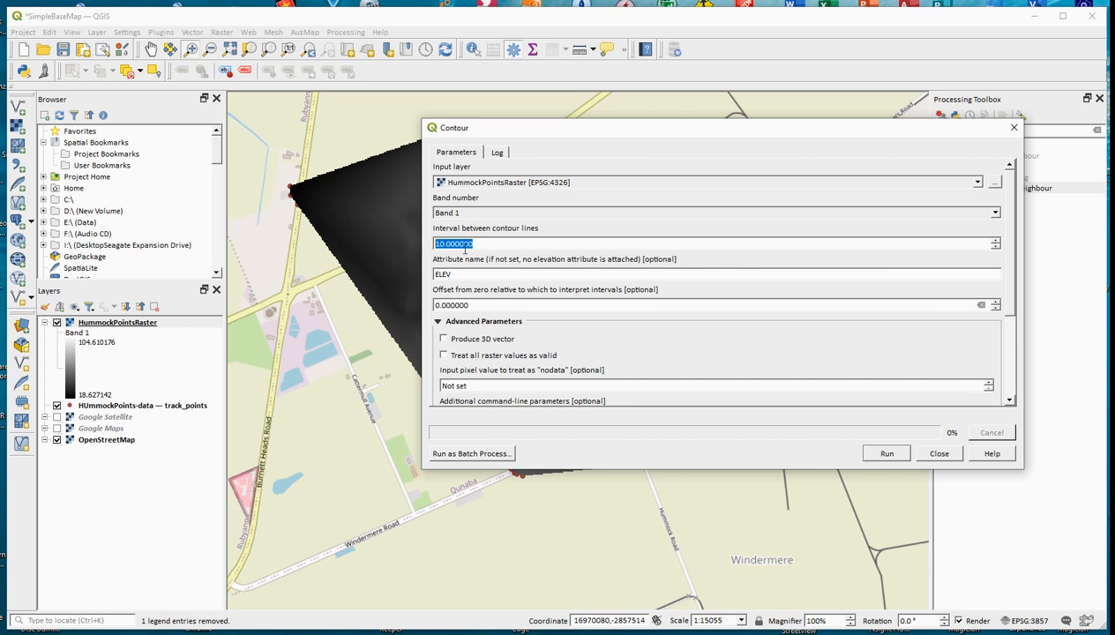
type("5")
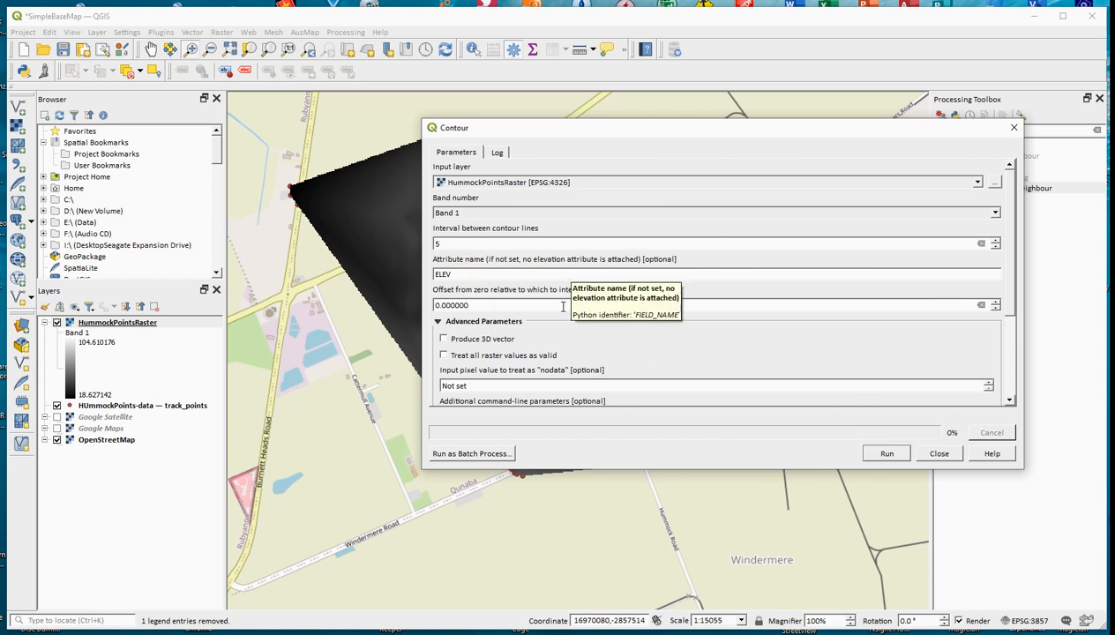
Step: Set the contour output to a shapefile named HummockContour5m in the QGIS_Video folder and run the extraction
left_click(1013, 296)
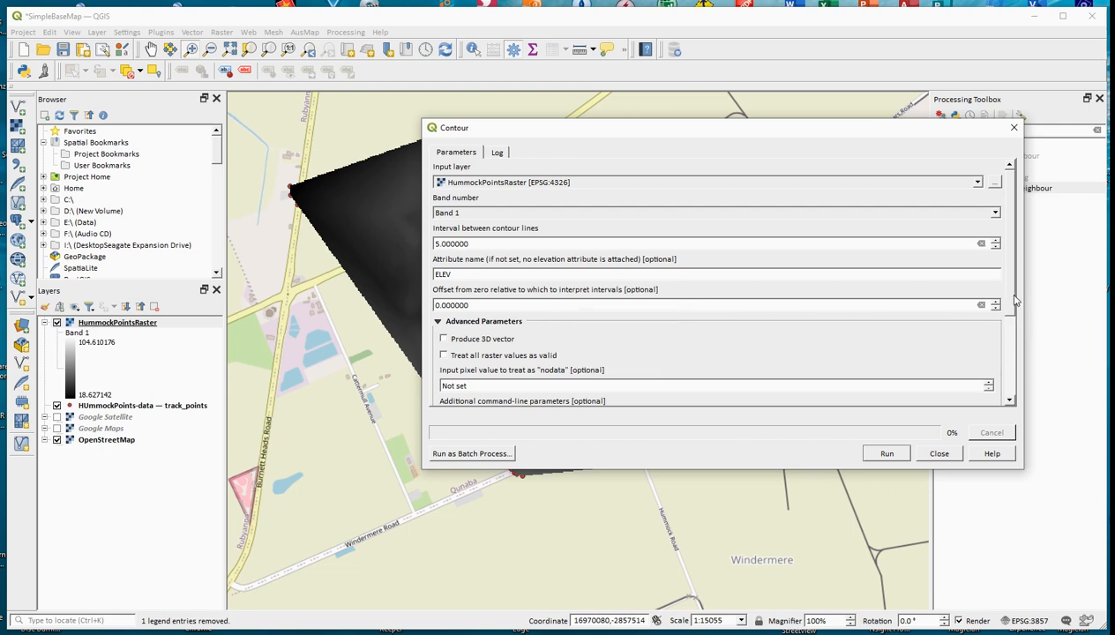
left_click_drag(1014, 301, 1017, 385)
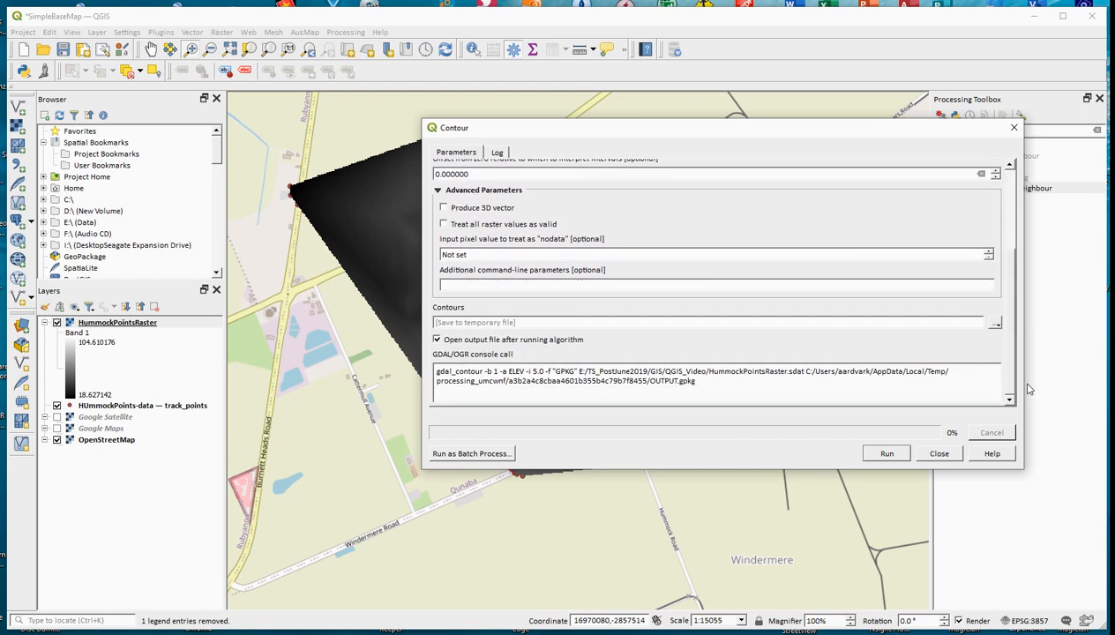
left_click(996, 327)
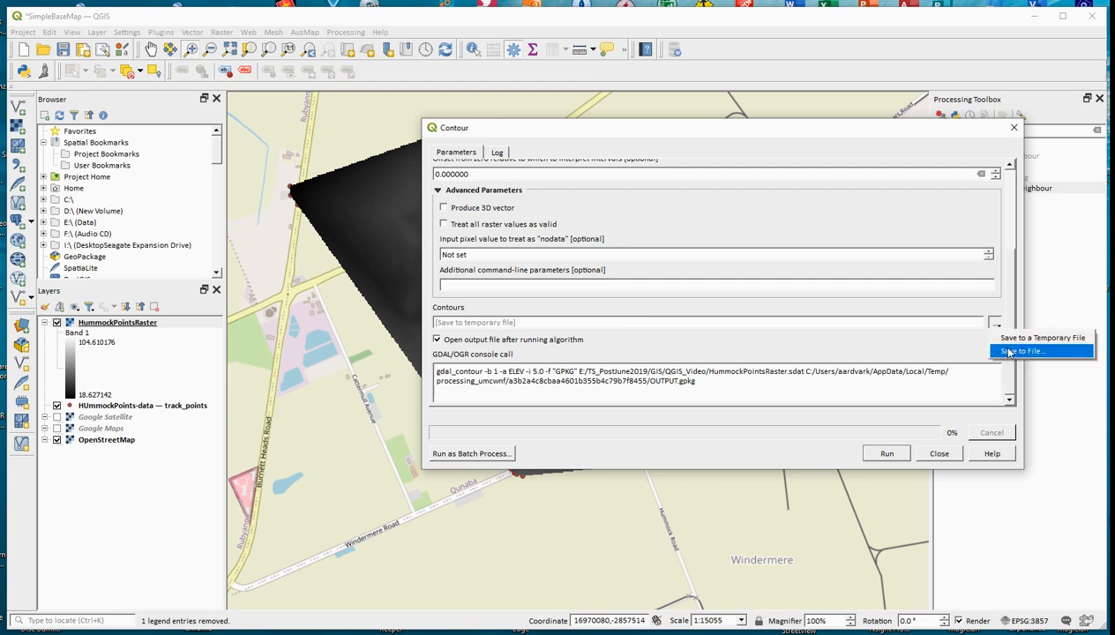
left_click(1010, 353)
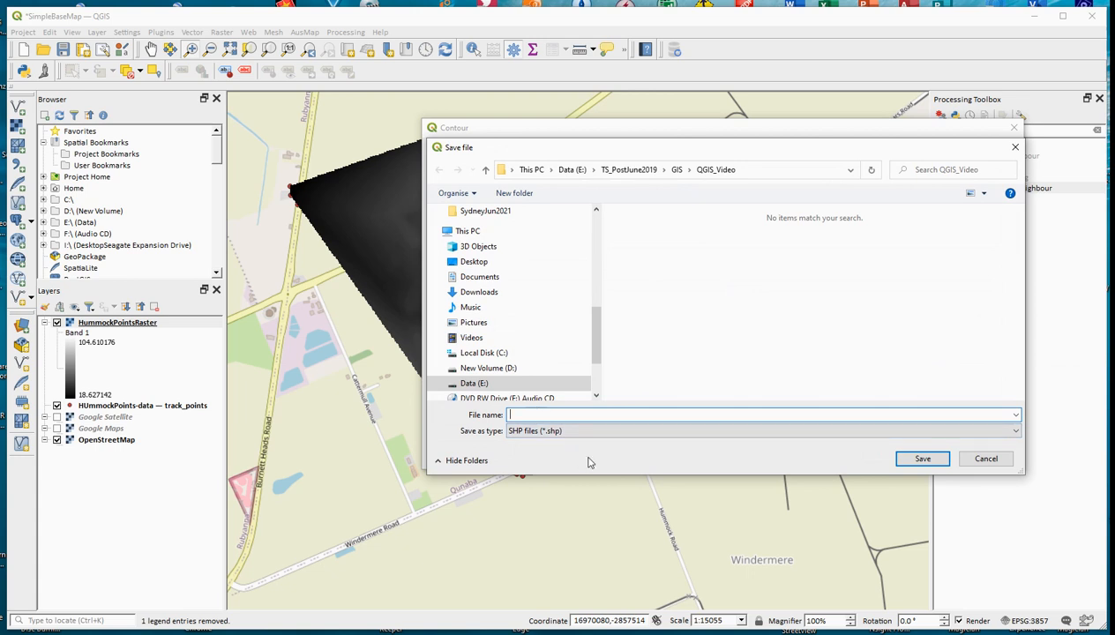
type("H")
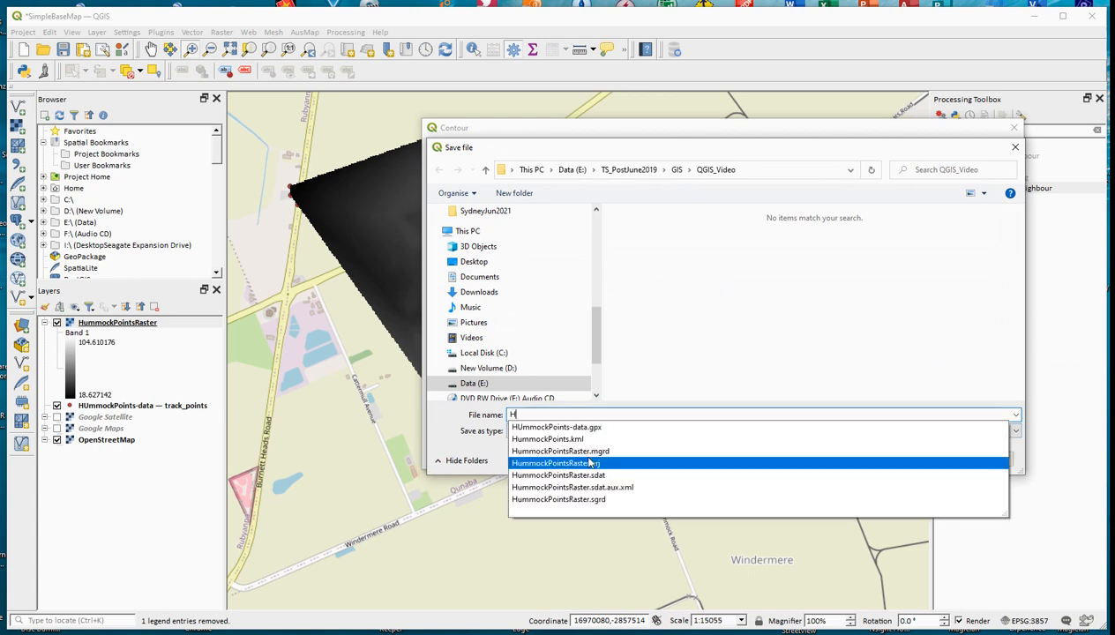
type("ummock")
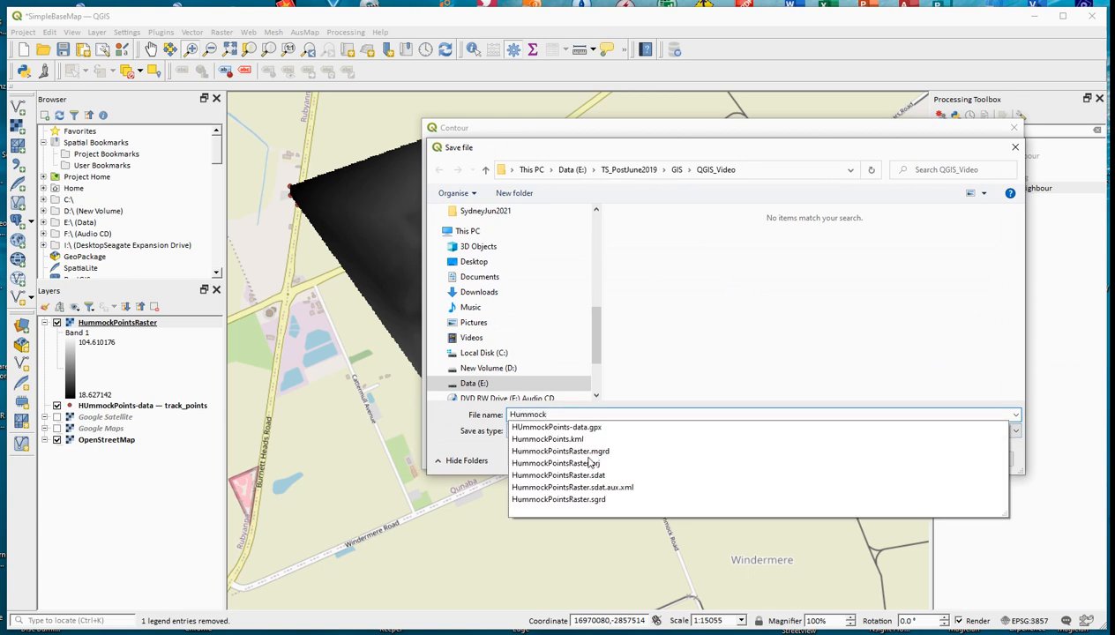
type("Contour5m")
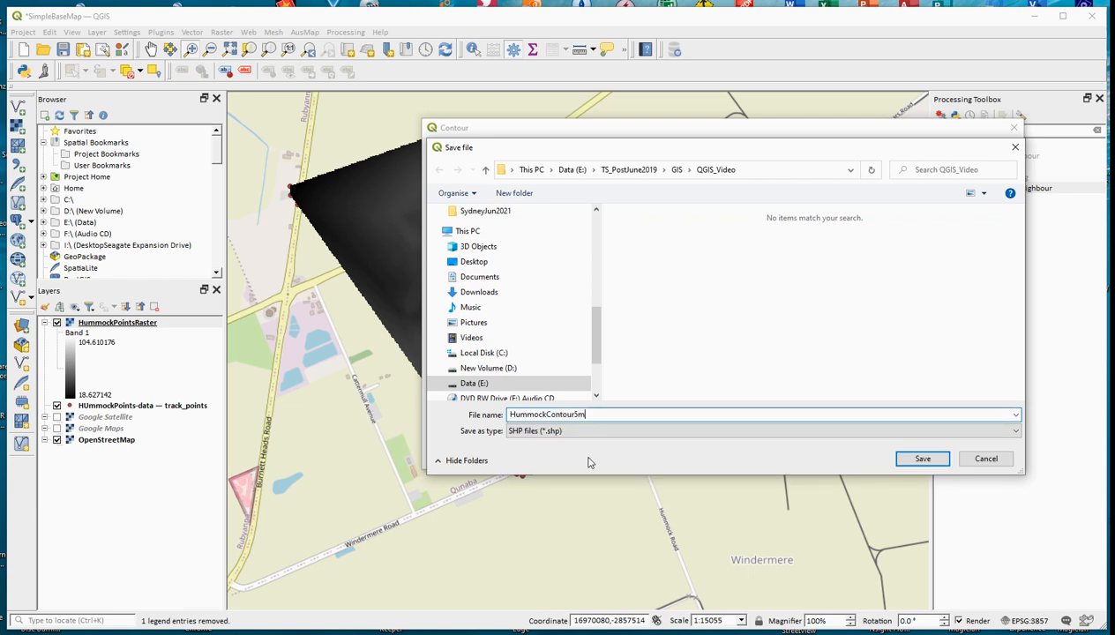
left_click(934, 460)
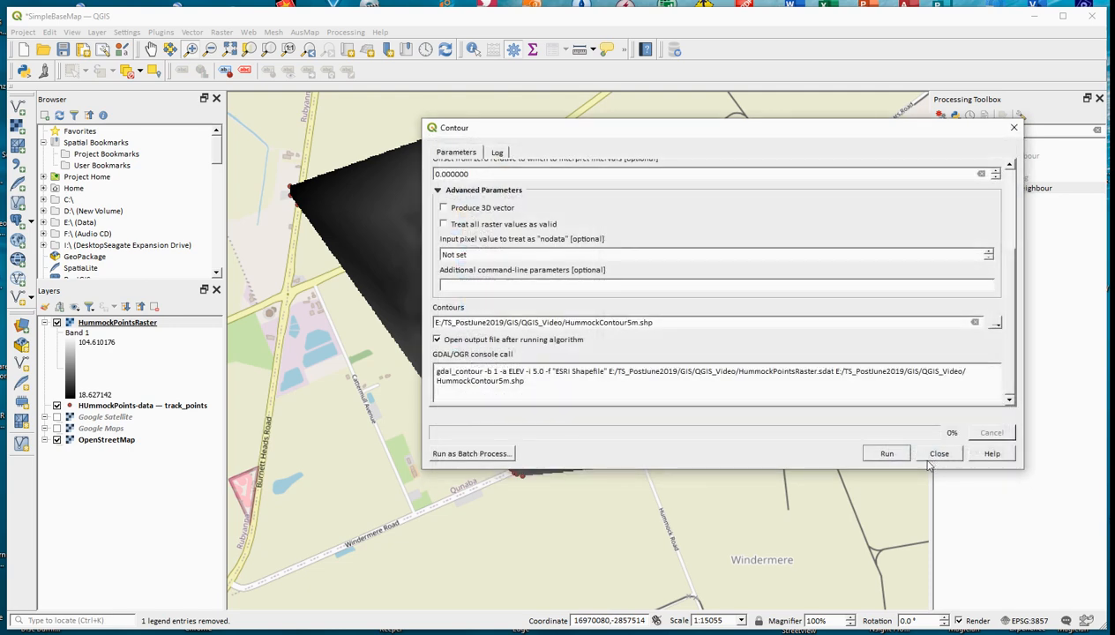
left_click(885, 454)
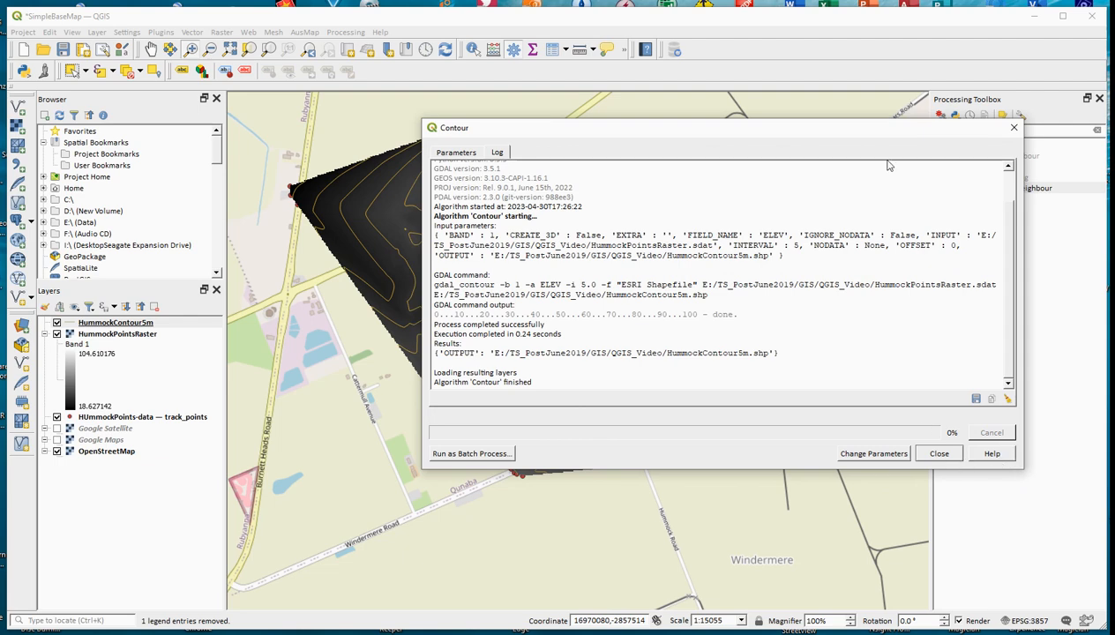
left_click_drag(846, 137, 905, 131)
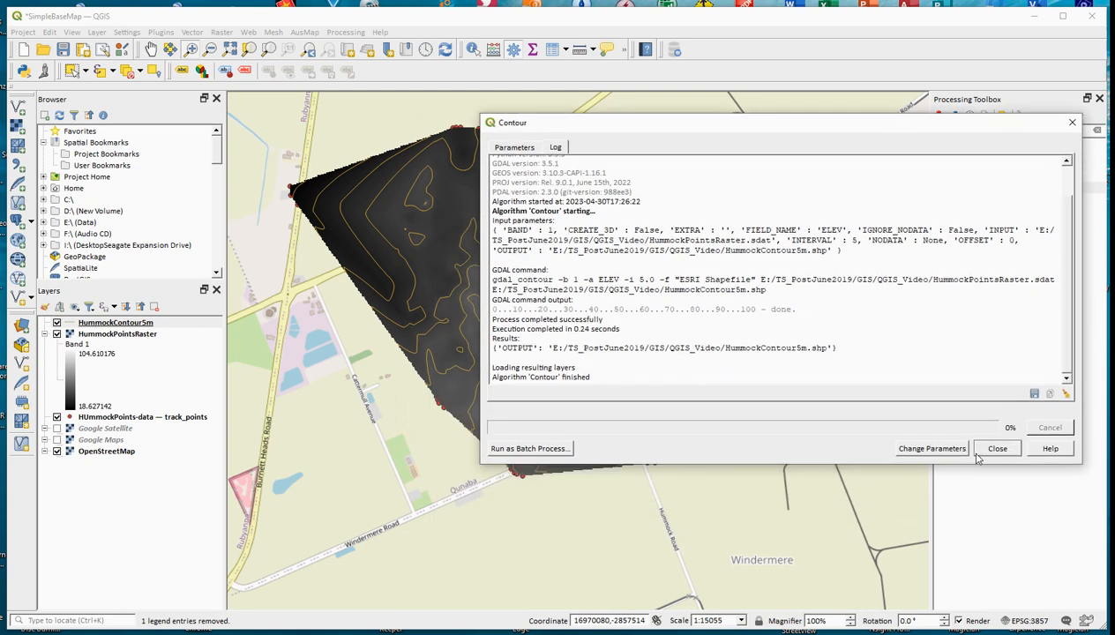
Step: Return to the Contour parameters and set the interval between contour lines to 1
left_click(933, 448)
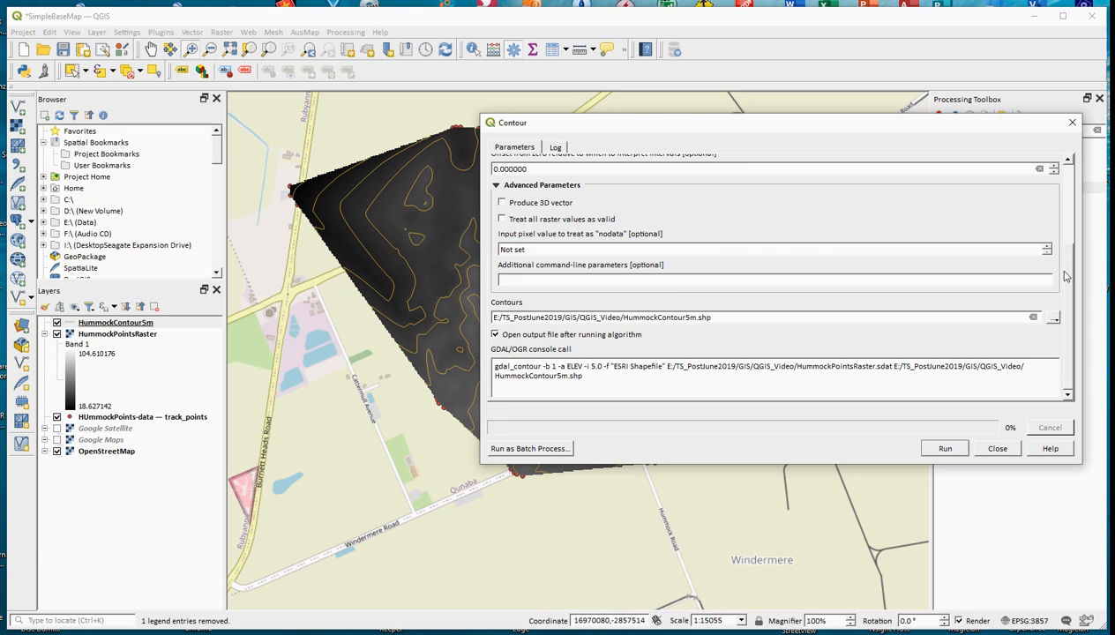
left_click_drag(1064, 279, 1085, 246)
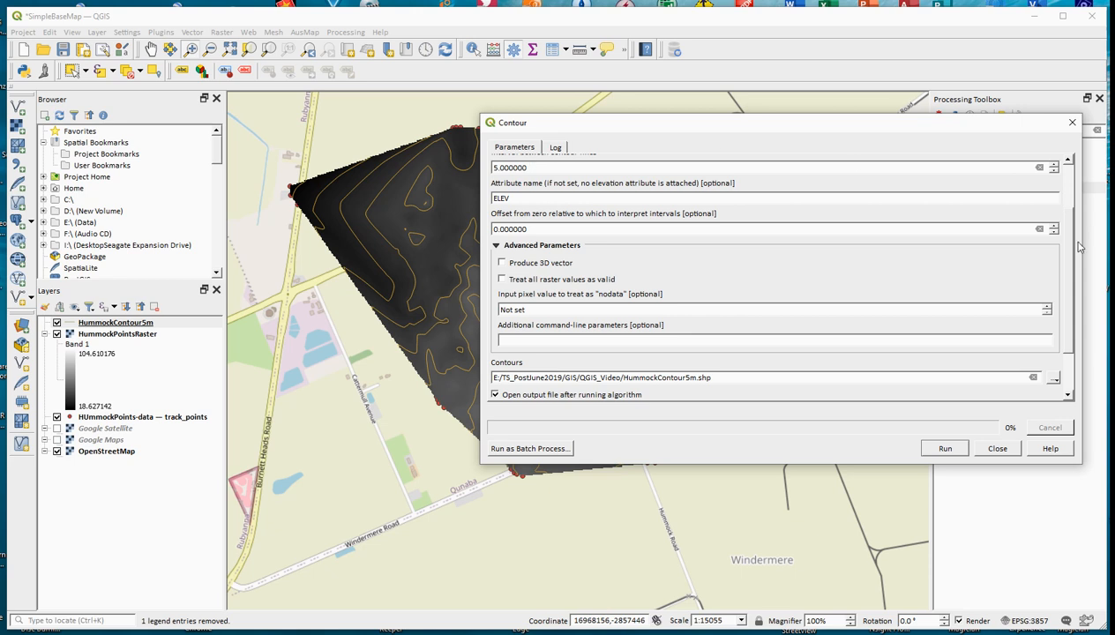
left_click_drag(1065, 254, 1064, 228)
left_click(495, 214)
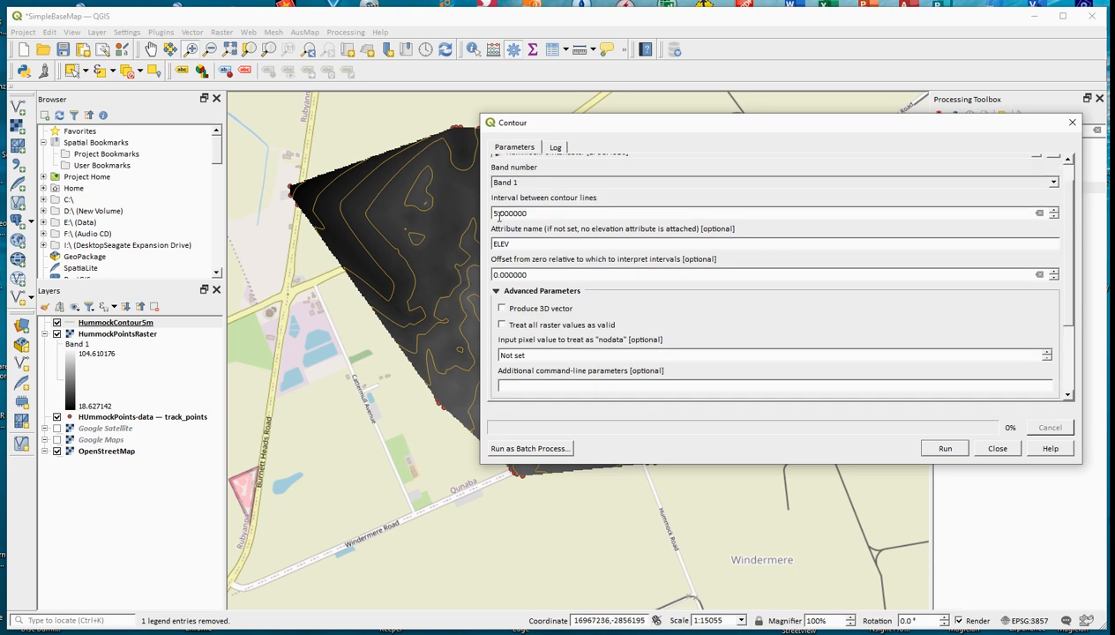
key("BackSpace")
key("BackSpace")
left_click_drag(1070, 267, 1100, 357)
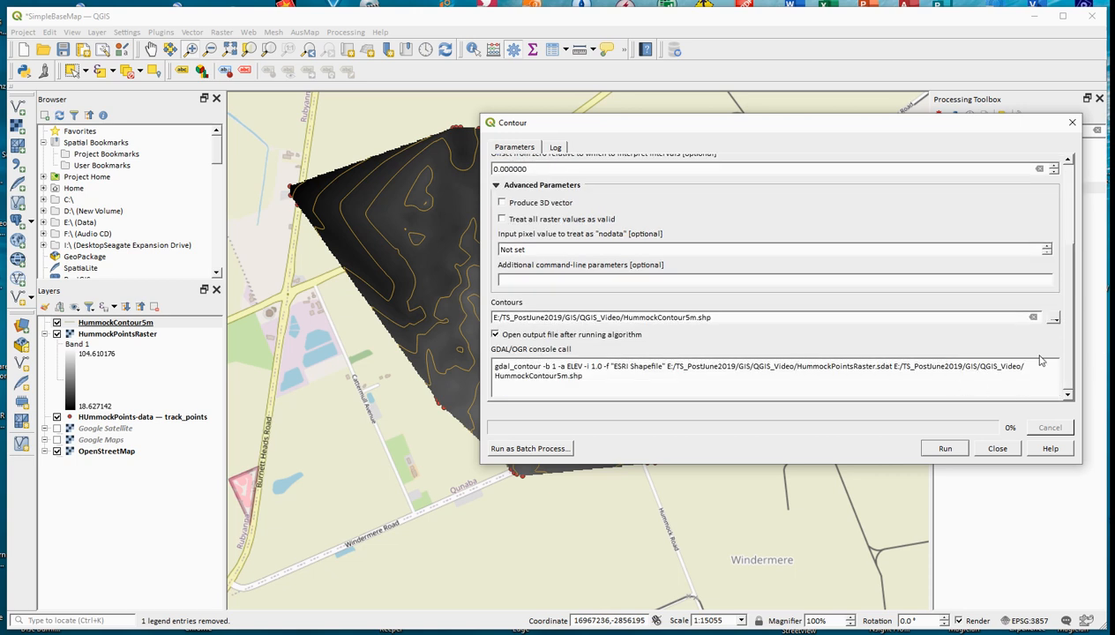
left_click(1056, 319)
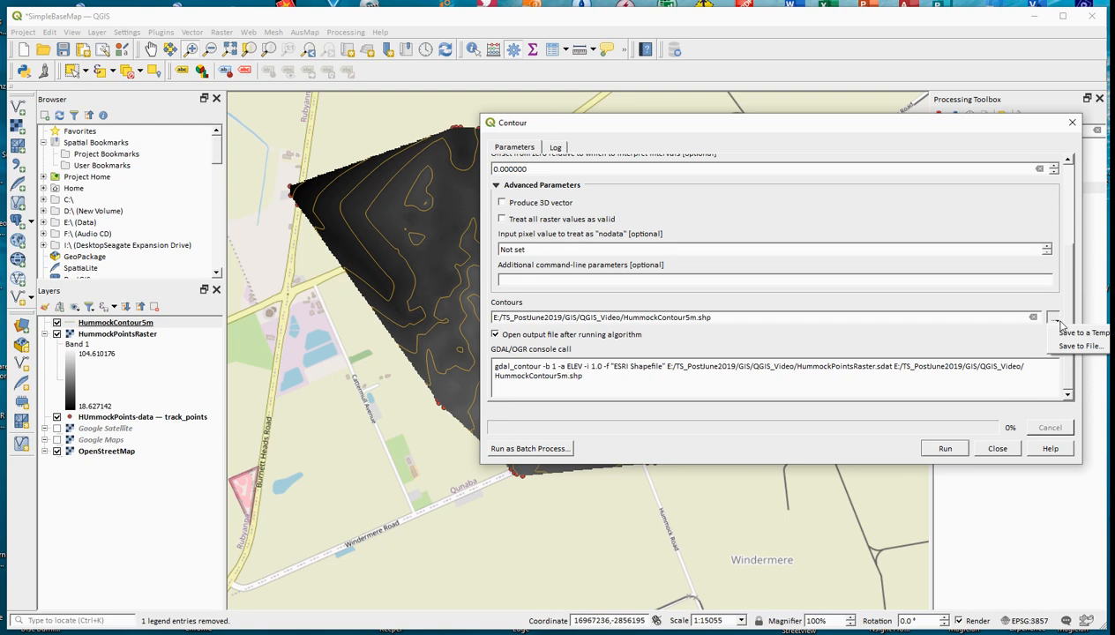
left_click(1077, 346)
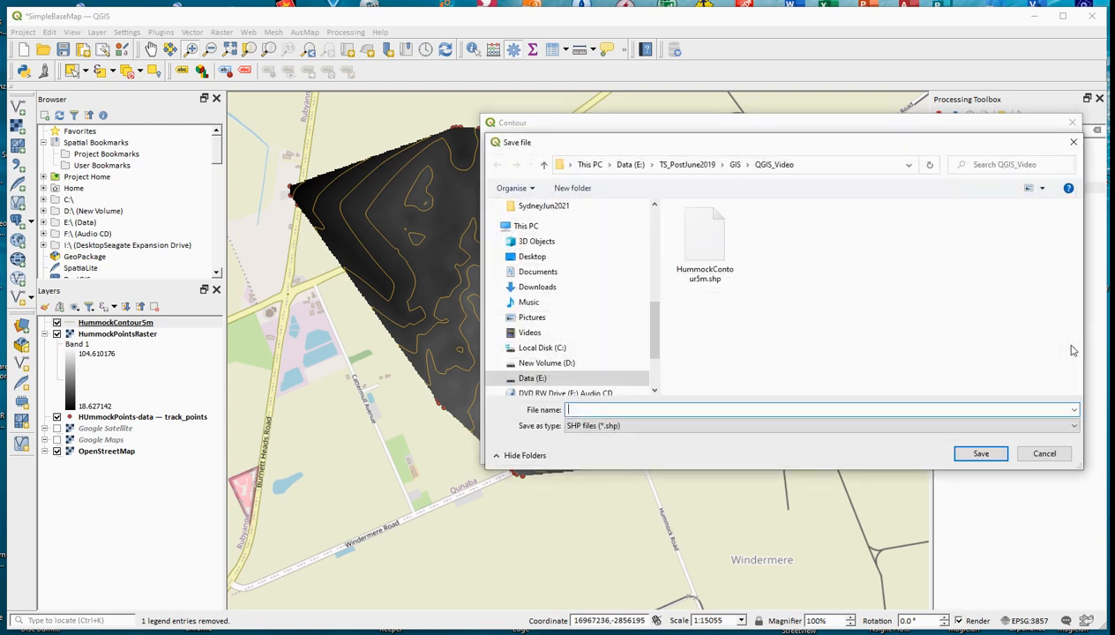
left_click(1047, 455)
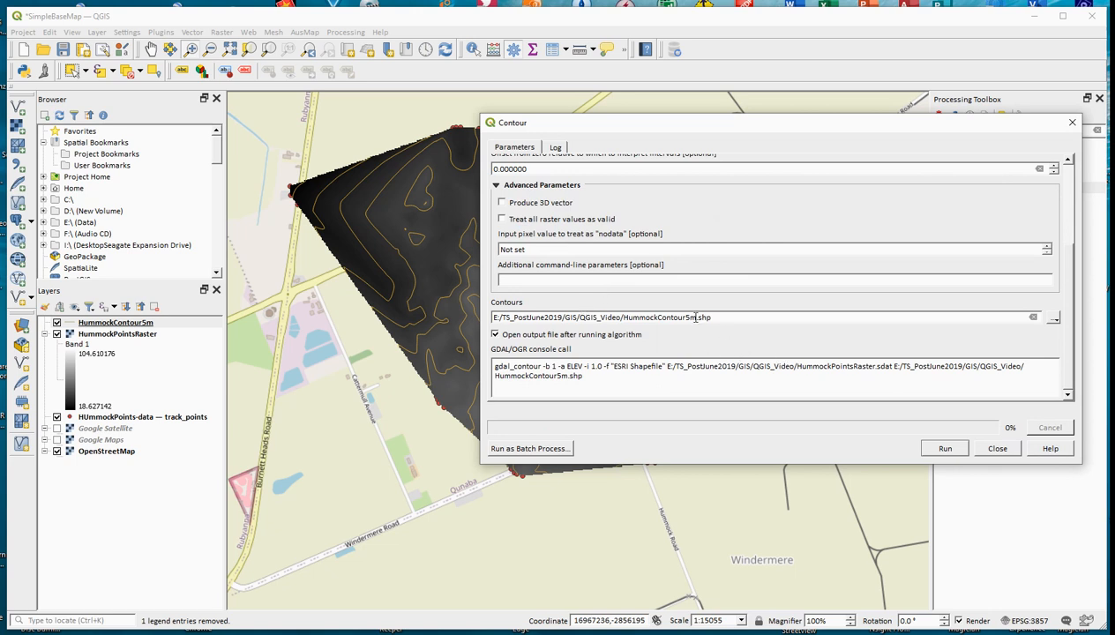
Step: Rename the output in the contour file path to HummockContour1m.shp, run the extraction, and close the Contour dialog
left_click(690, 317)
key("BackSpace")
type("1")
left_click_drag(1065, 300, 1078, 223)
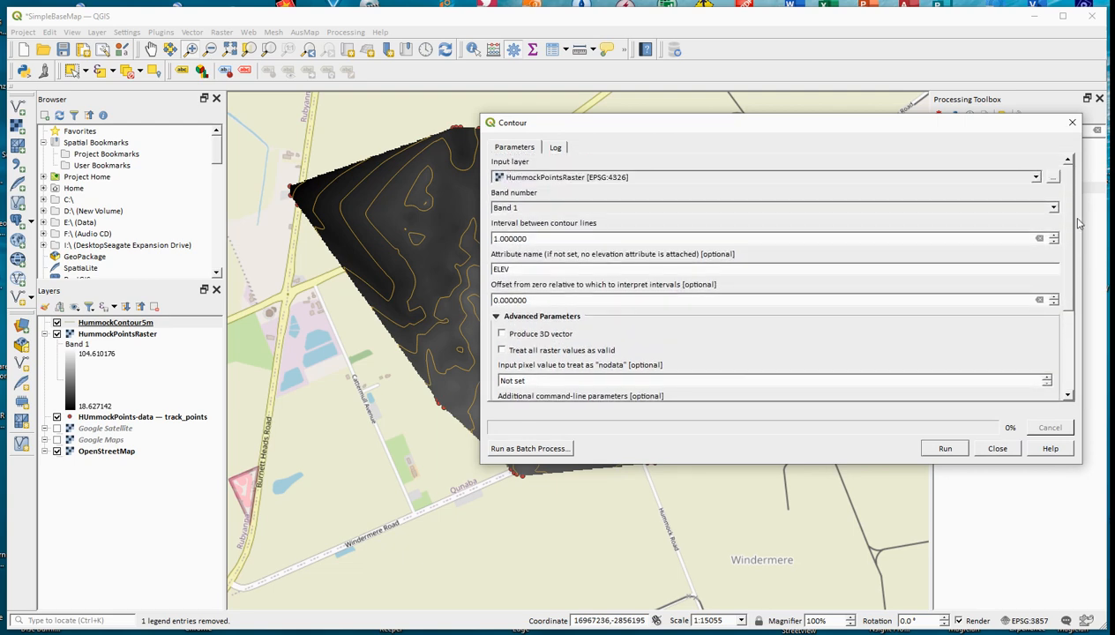
left_click(945, 448)
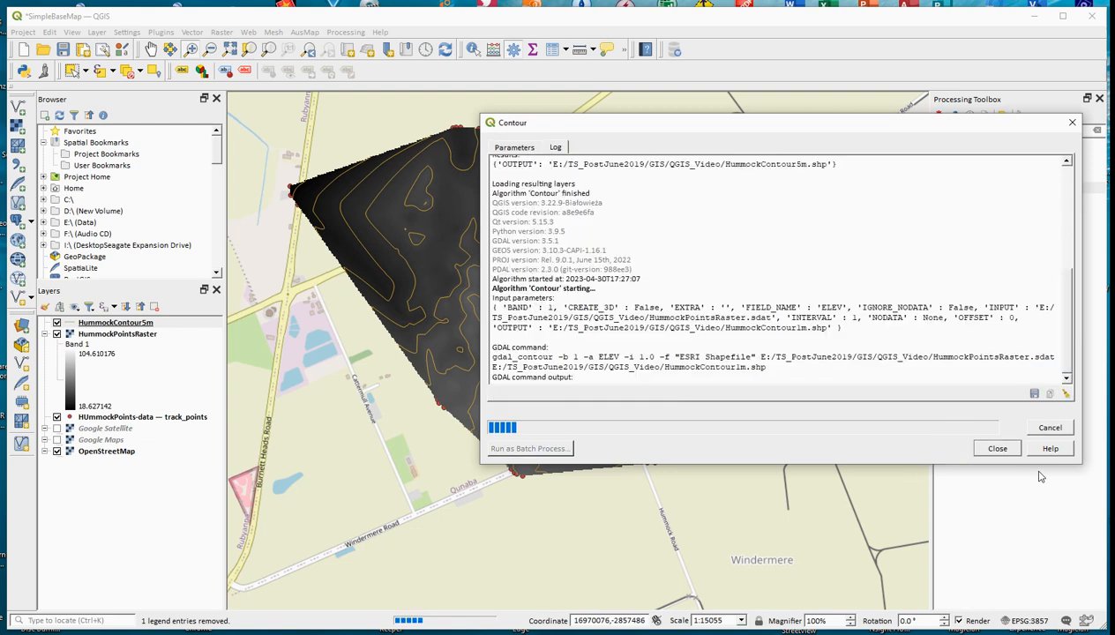
left_click(997, 448)
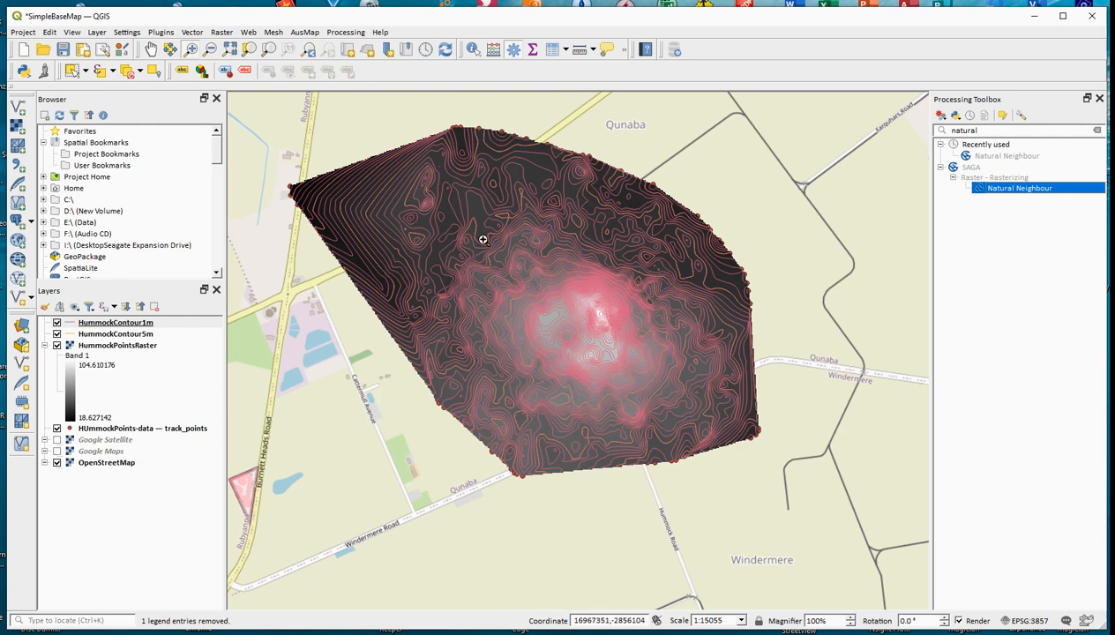
Step: Zoom in on the contours around the hill's summit
left_click_drag(469, 236, 712, 430)
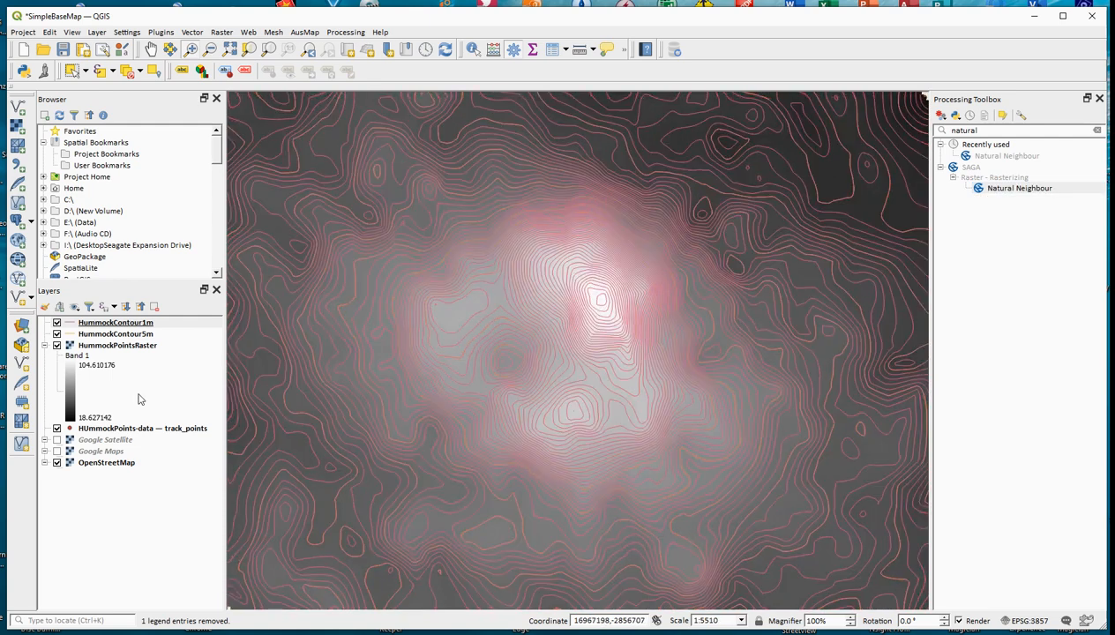
Step: Hide HummockPointsRaster and the HUmmockPoints-data track points, and show Google Satellite beneath the contours
left_click(57, 346)
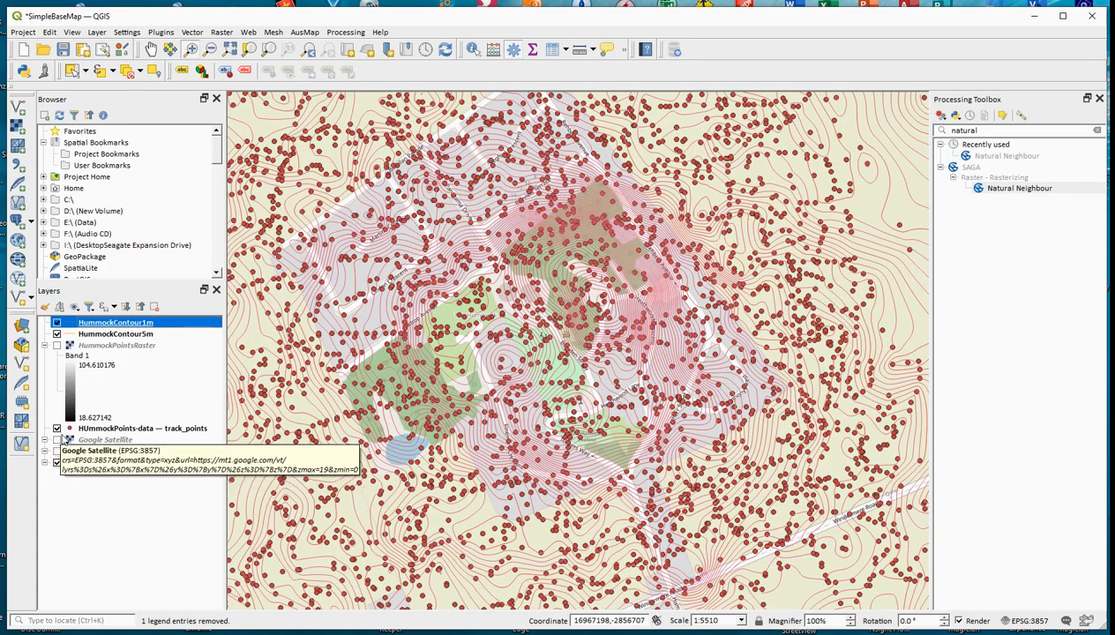
left_click(56, 429)
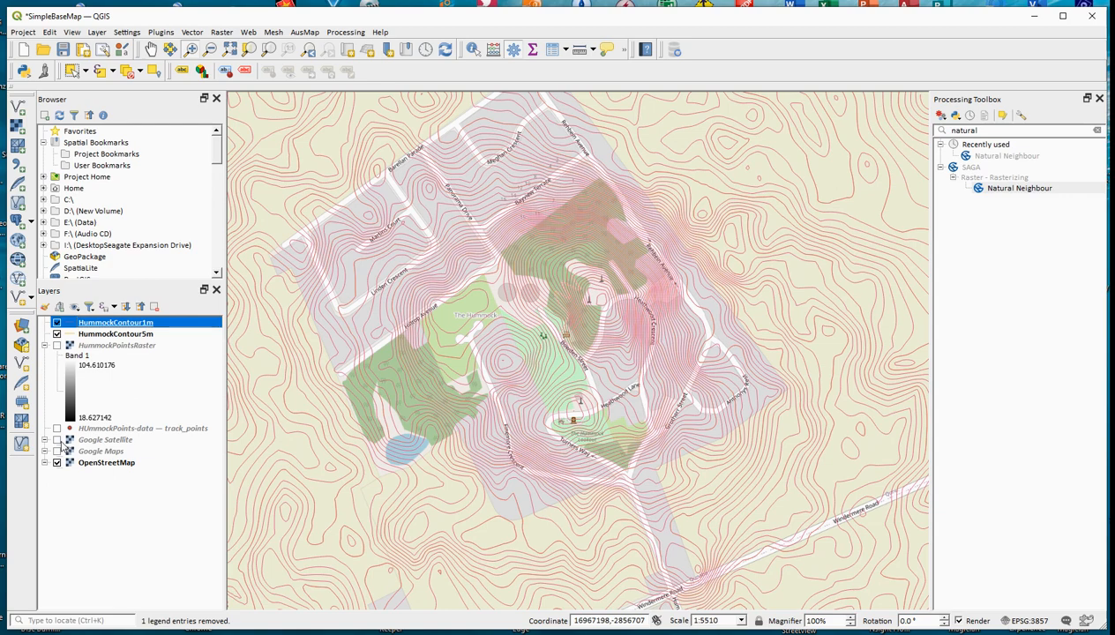
left_click(57, 439)
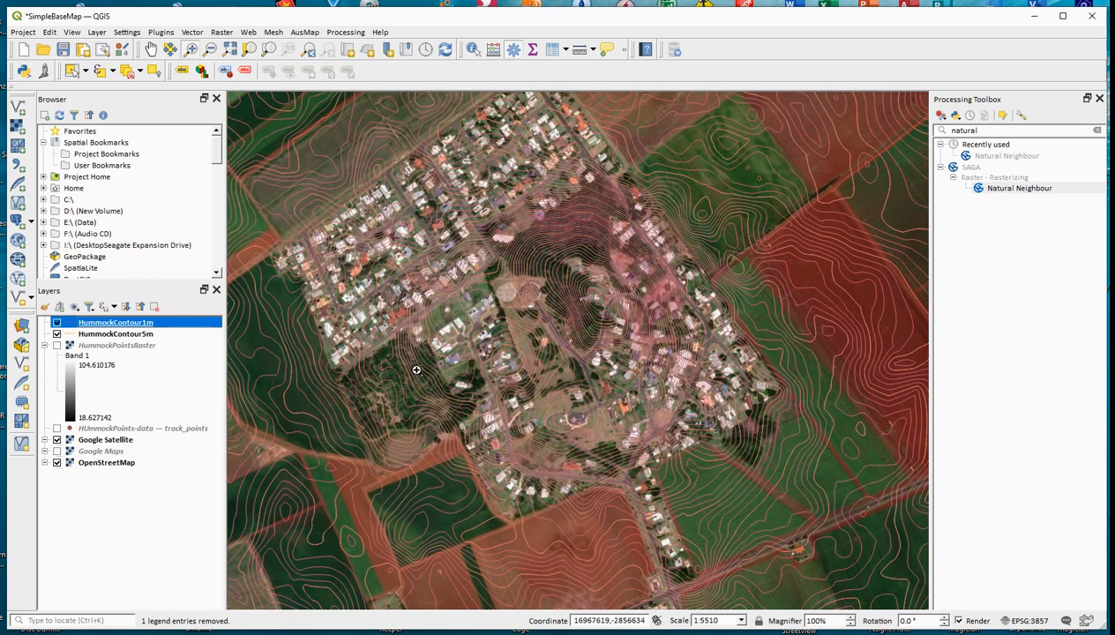
scroll(416, 370, "down", 1)
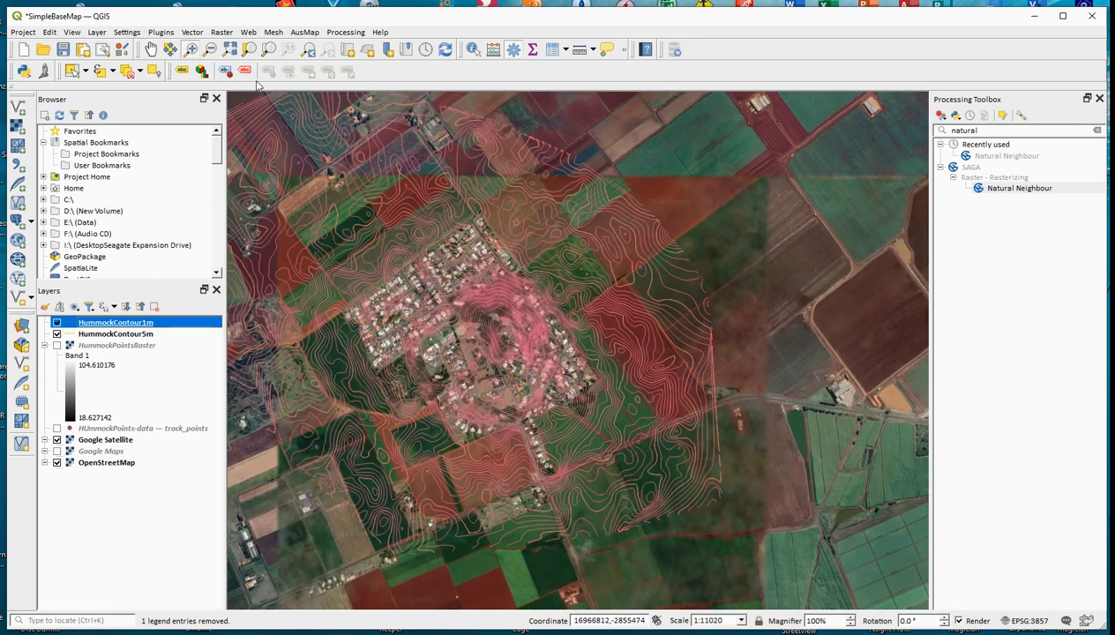
left_click(151, 50)
left_click_drag(372, 248, 470, 289)
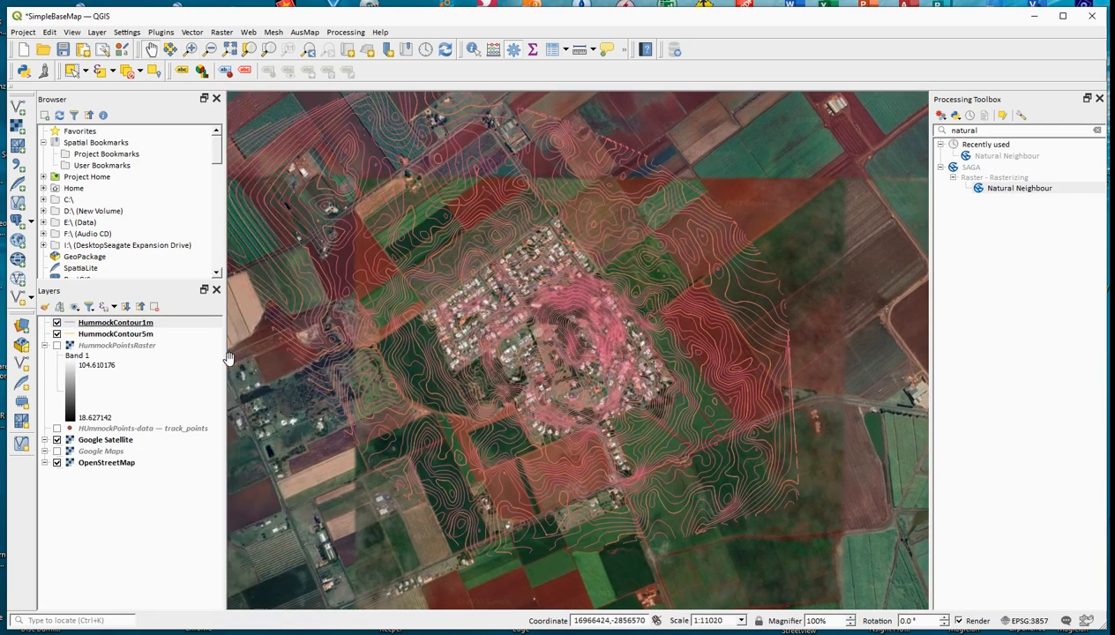
Step: Style the HummockContour5m lines in yellow (#f3ee6b) with a width of 0.5 mm and apply the symbology
left_click(129, 335)
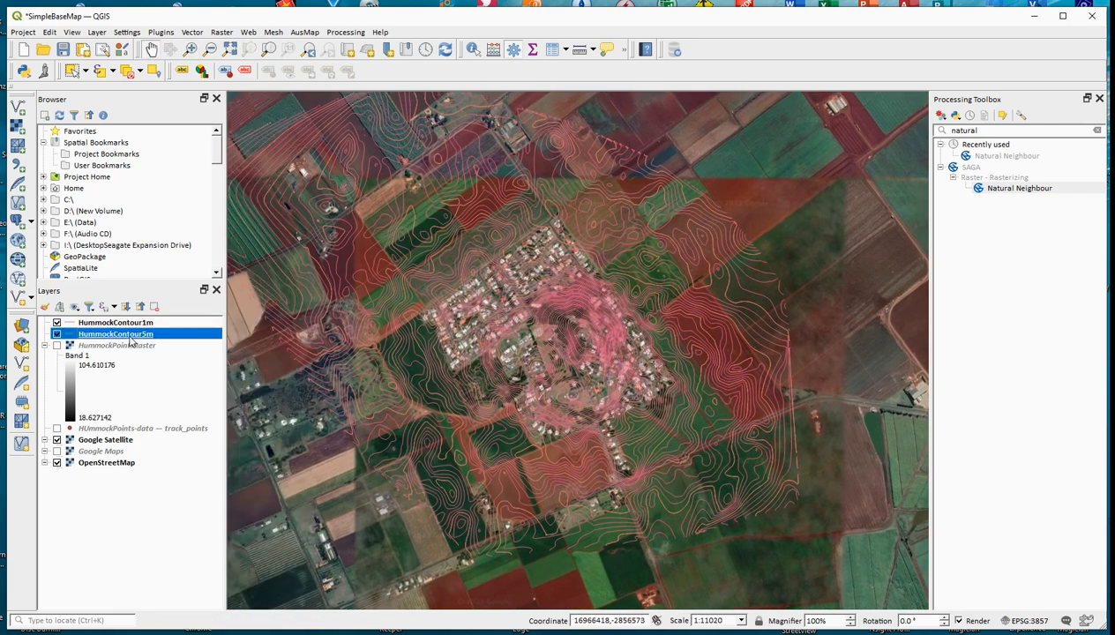
double_click(130, 340)
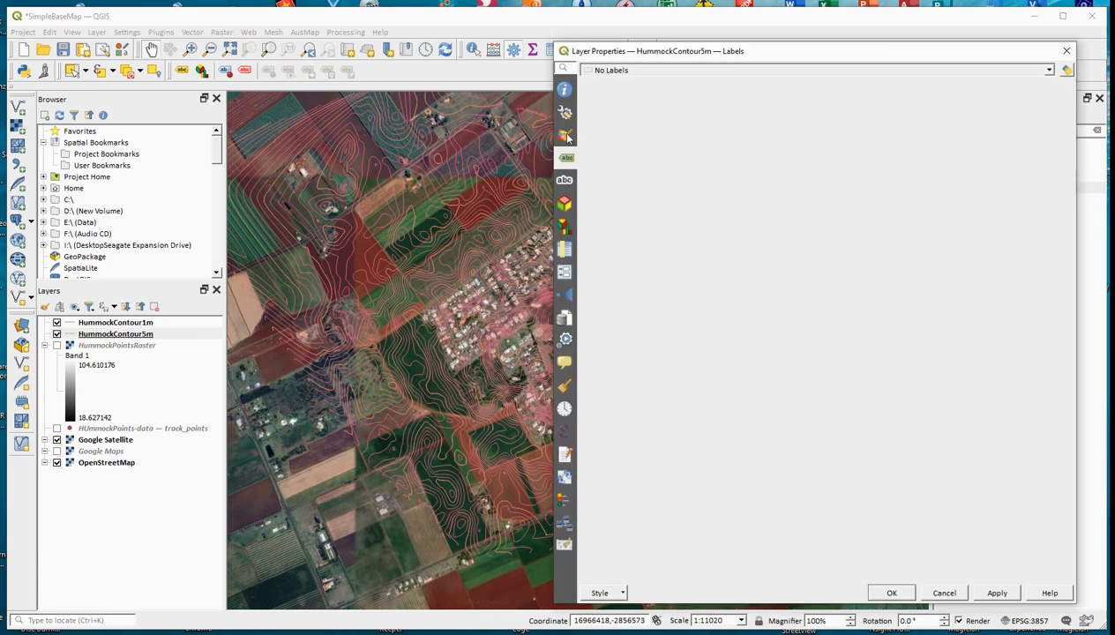
left_click(565, 136)
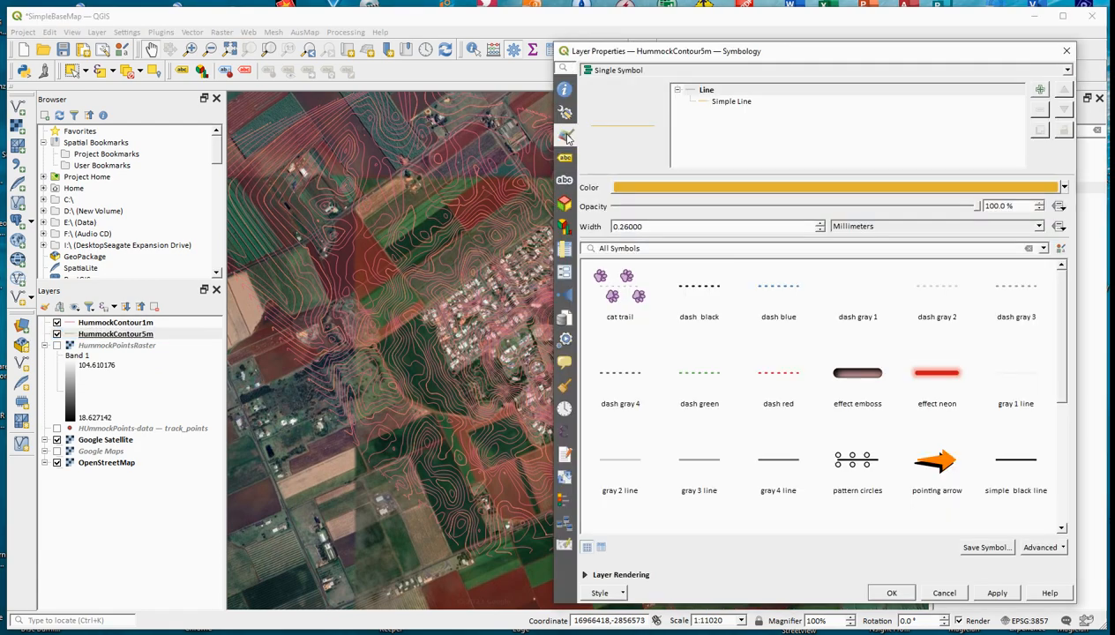
left_click(1066, 189)
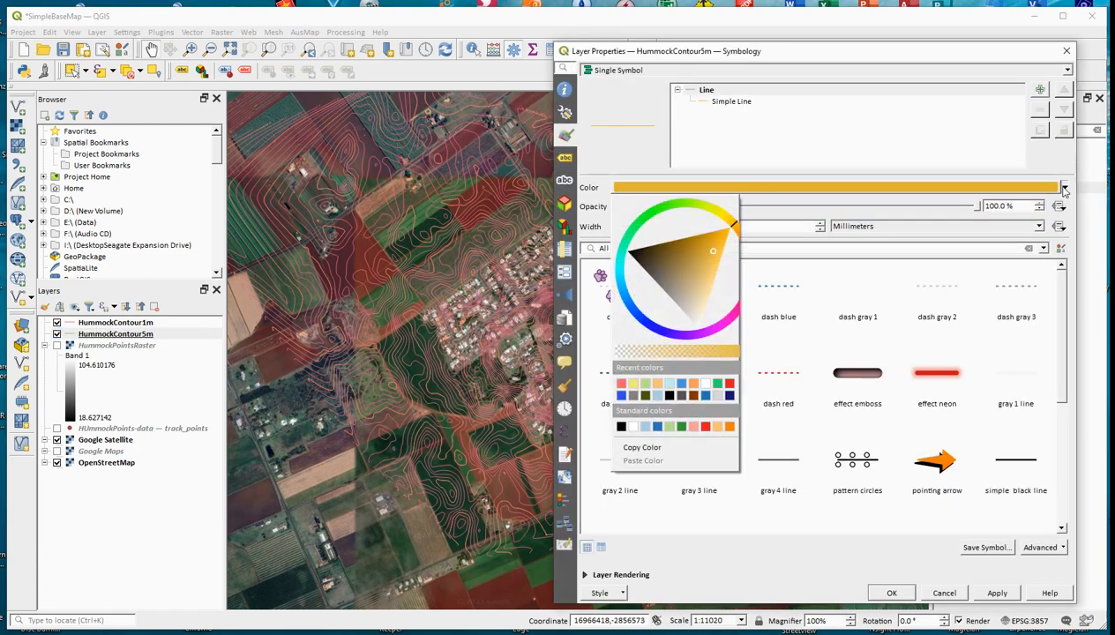
left_click(634, 383)
double_click(644, 227)
type("0.5")
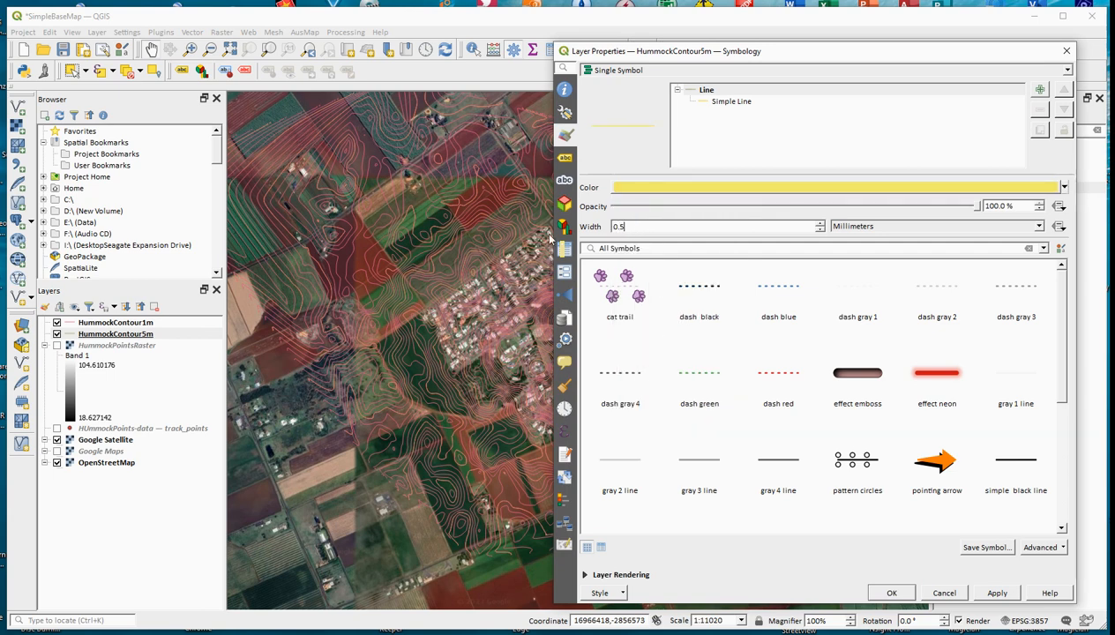
key("Return")
left_click(1012, 596)
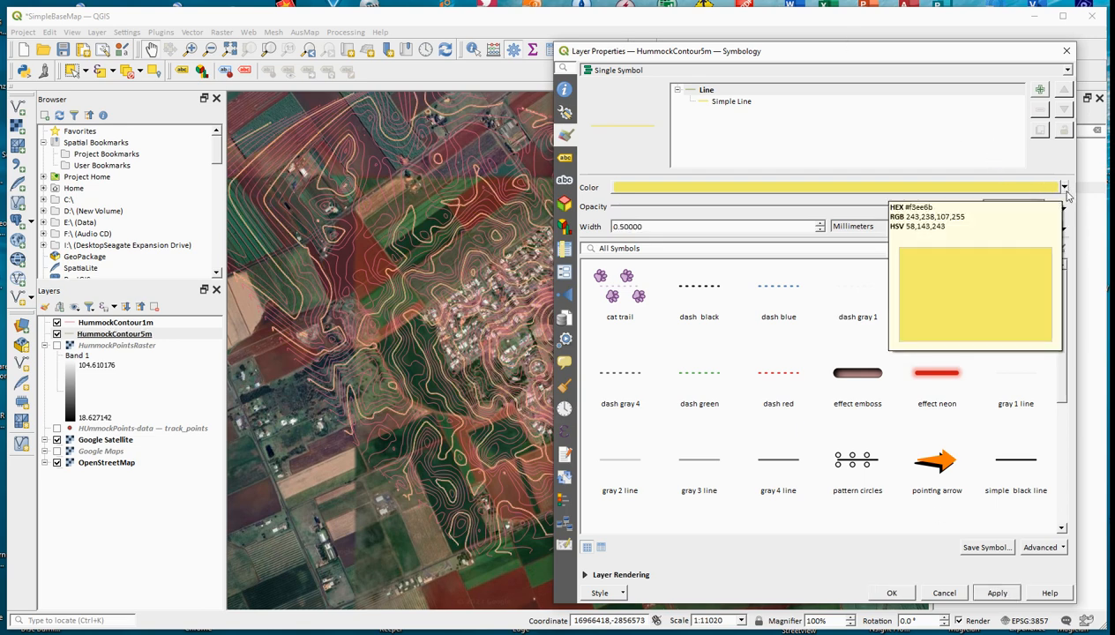
Step: Enable single labels for HummockContour5m in Calibri Bold, coloured with the same yellow as its contour lines
left_click(566, 159)
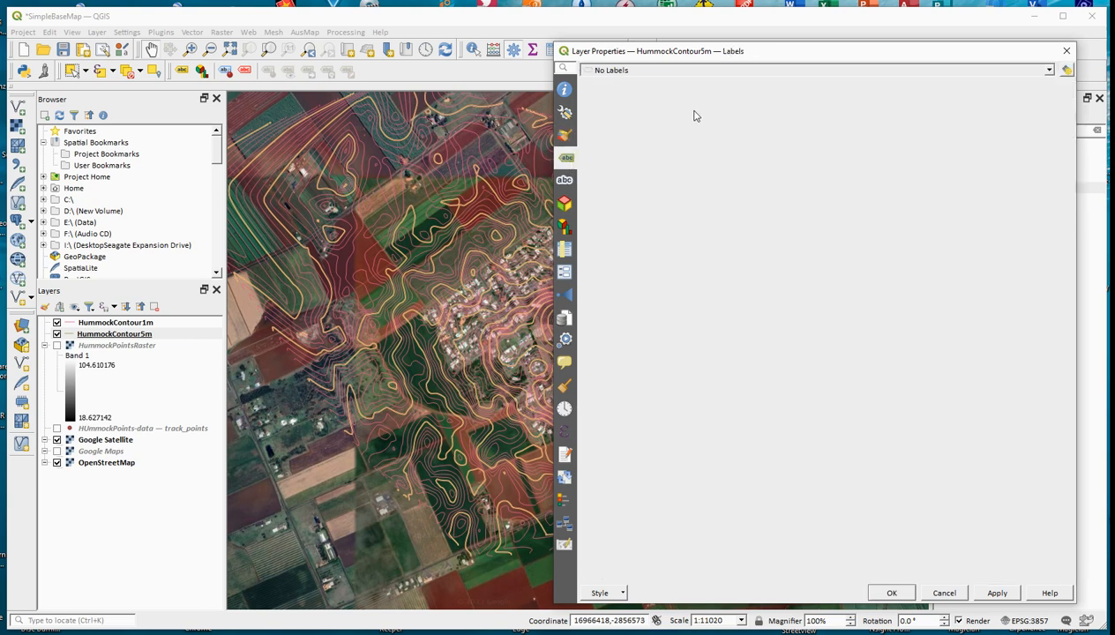
left_click(1046, 71)
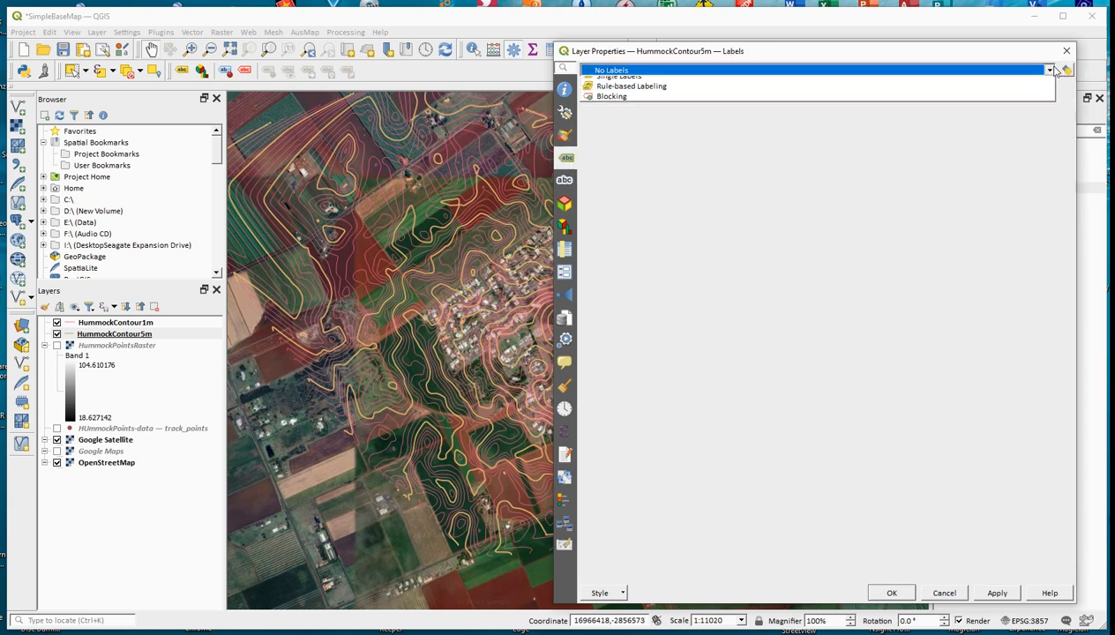
left_click(712, 93)
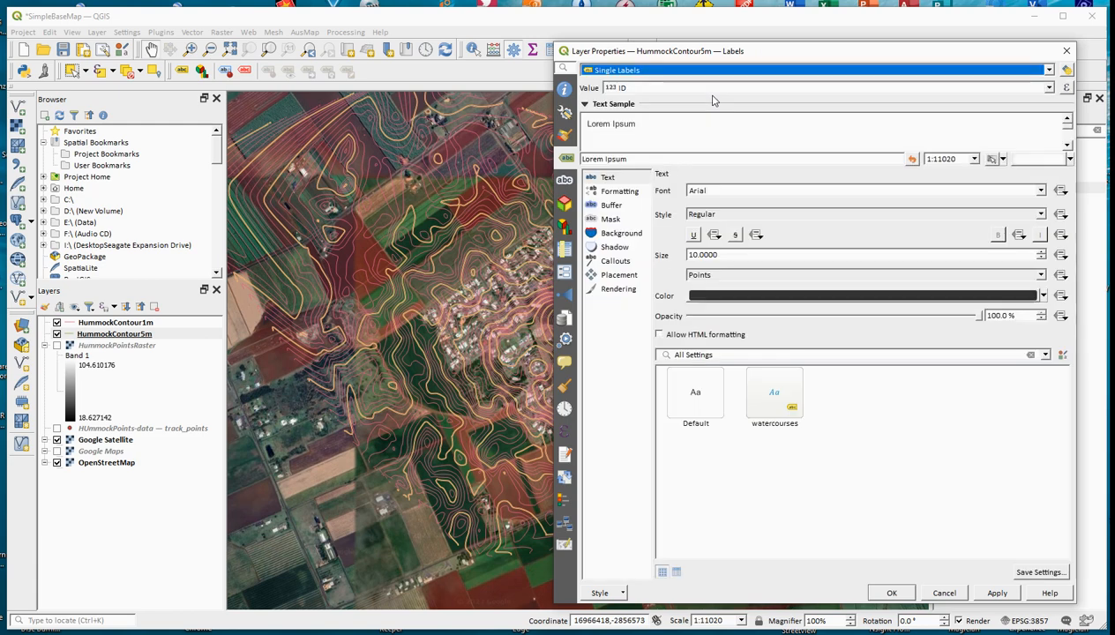
left_click_drag(721, 190, 660, 186)
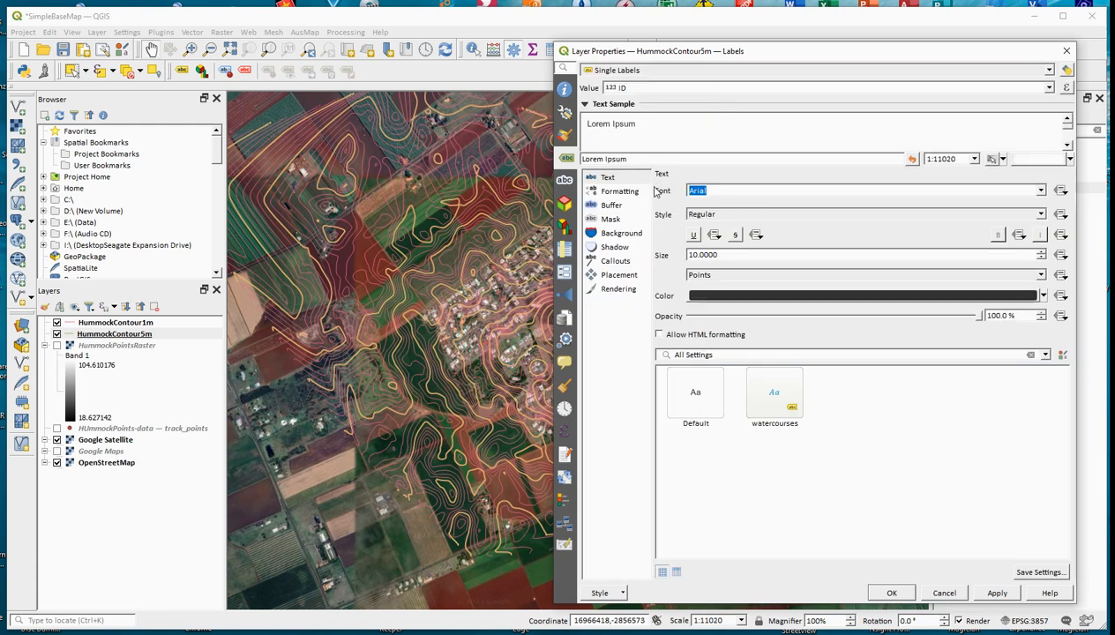
type("Calibri")
left_click(1043, 215)
left_click(1043, 214)
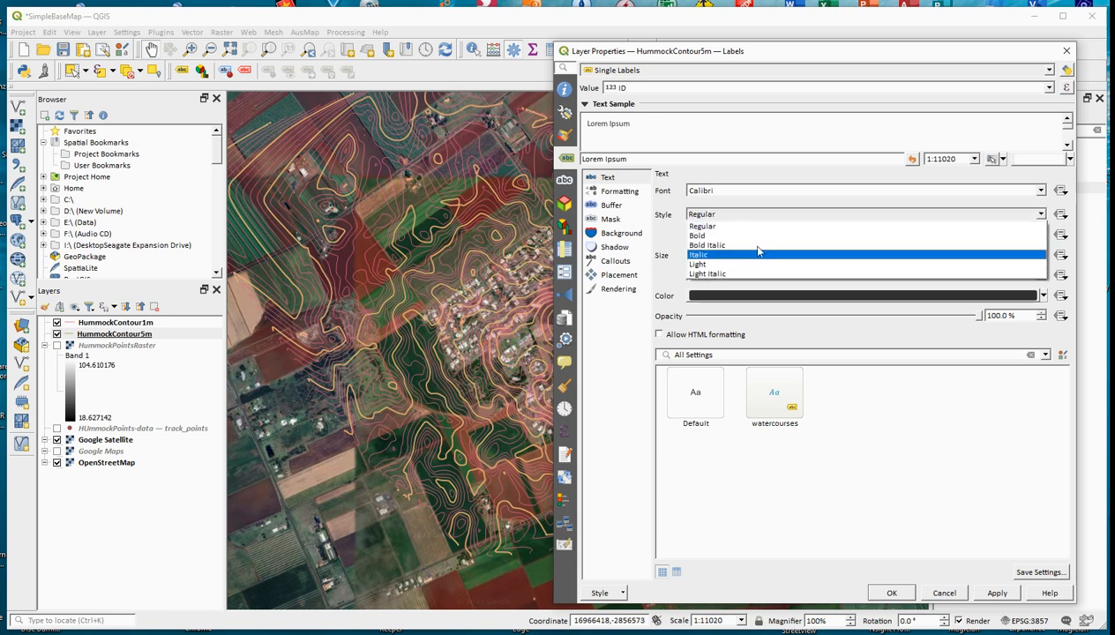
left_click(737, 245)
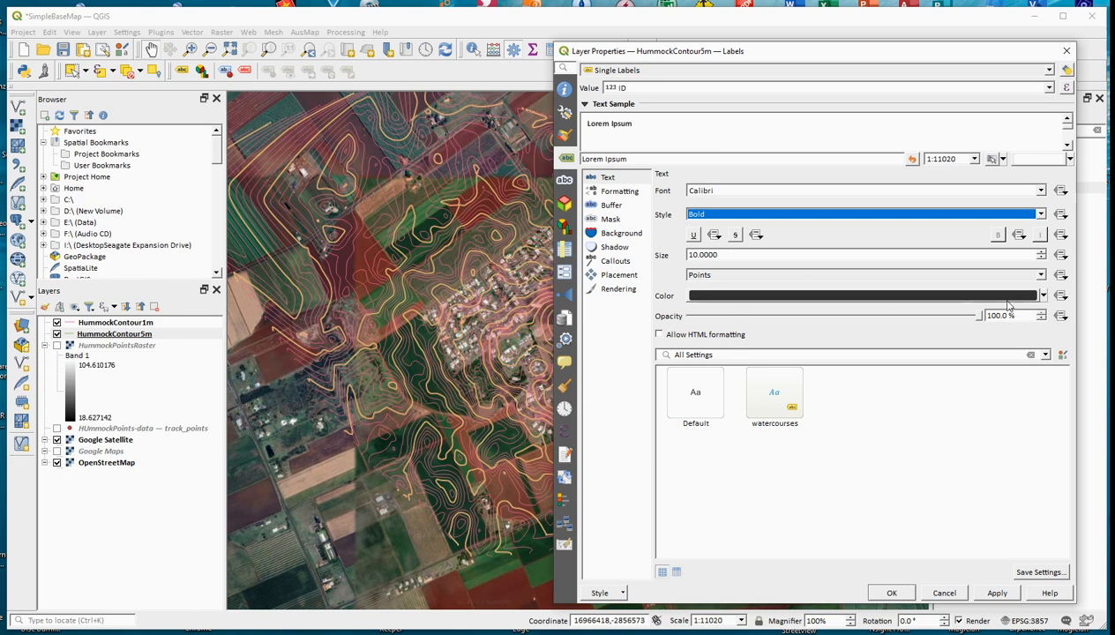
left_click(1043, 296)
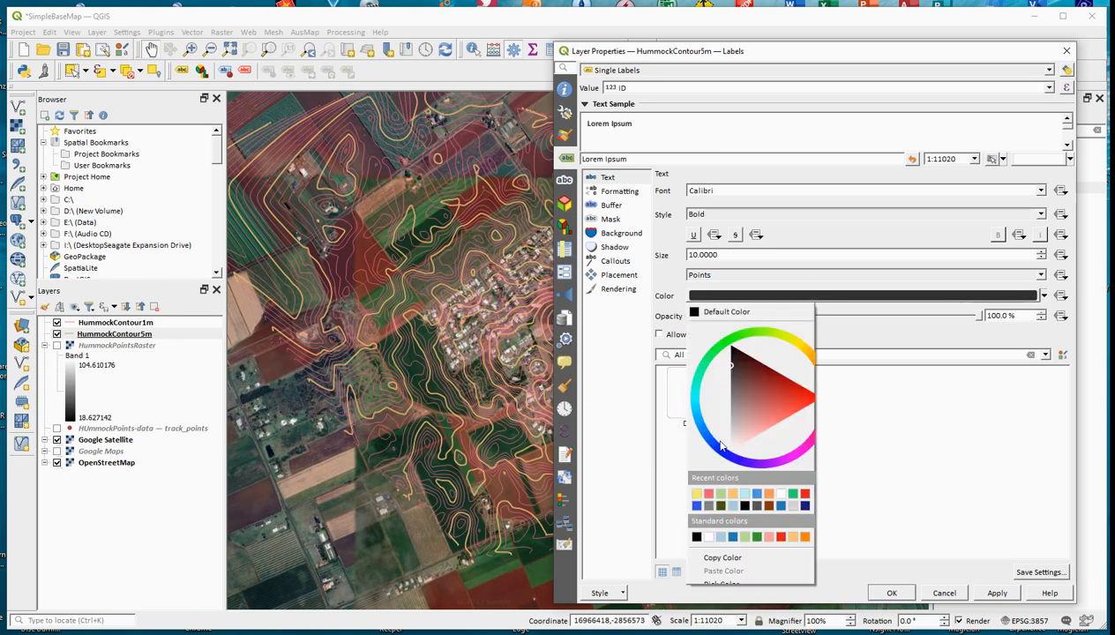
left_click(697, 495)
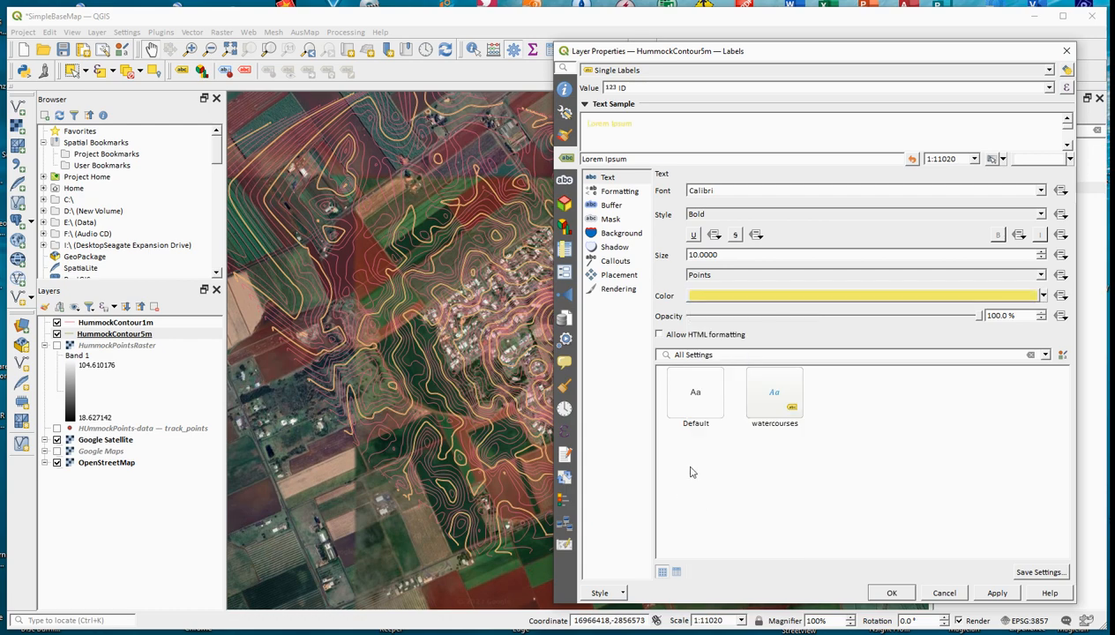
left_click(891, 593)
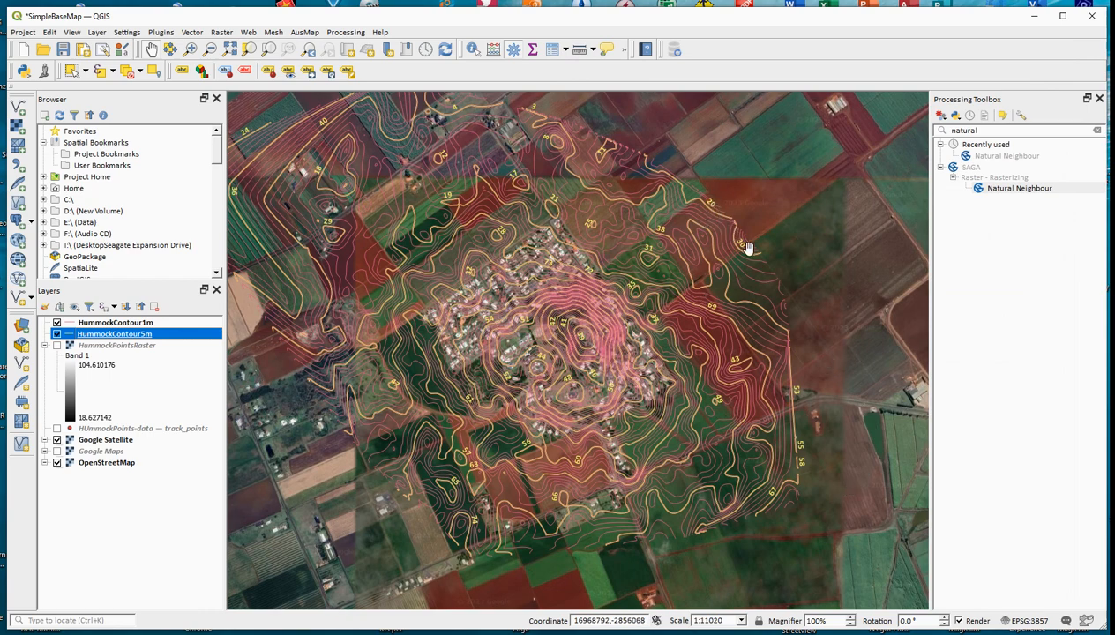
Step: Change the HummockContour5m label value to the ELEV field and accept the layer properties
double_click(118, 337)
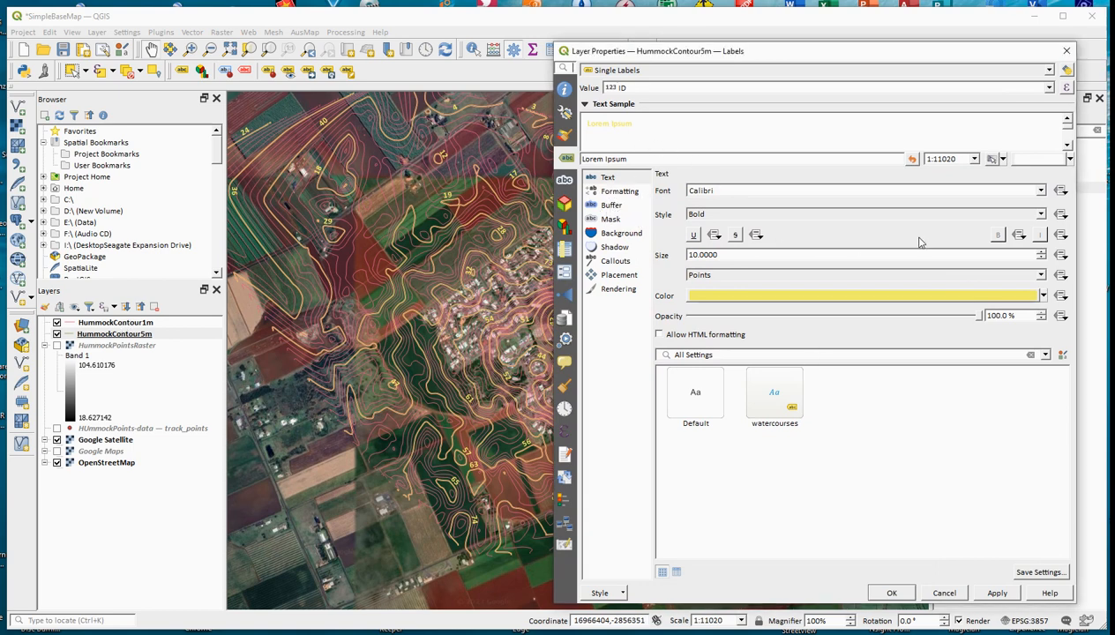
left_click(1049, 88)
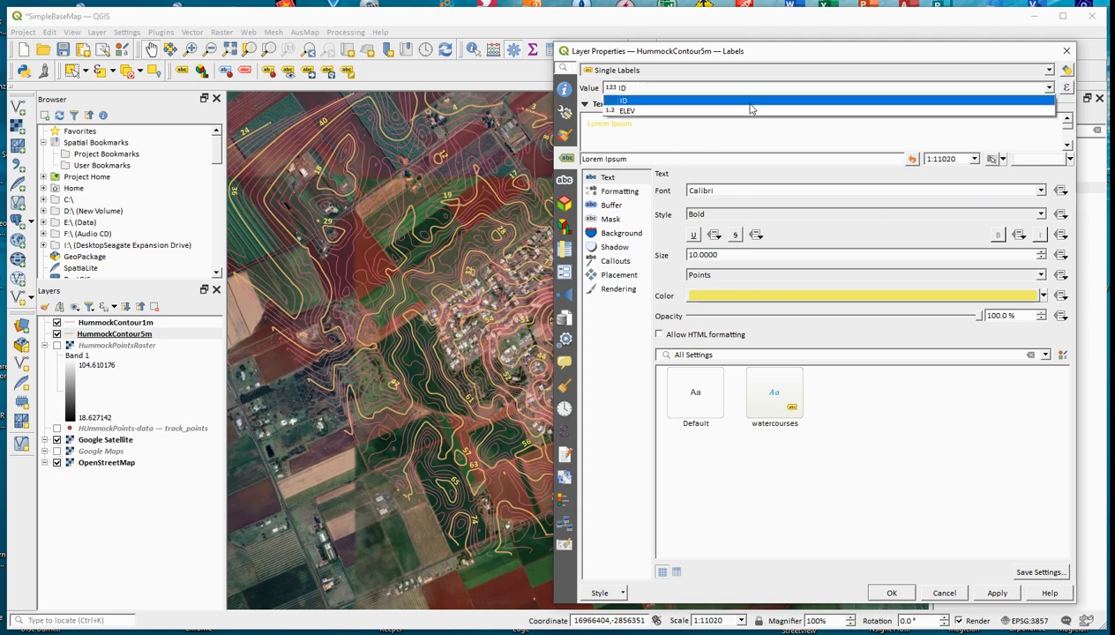
left_click(750, 111)
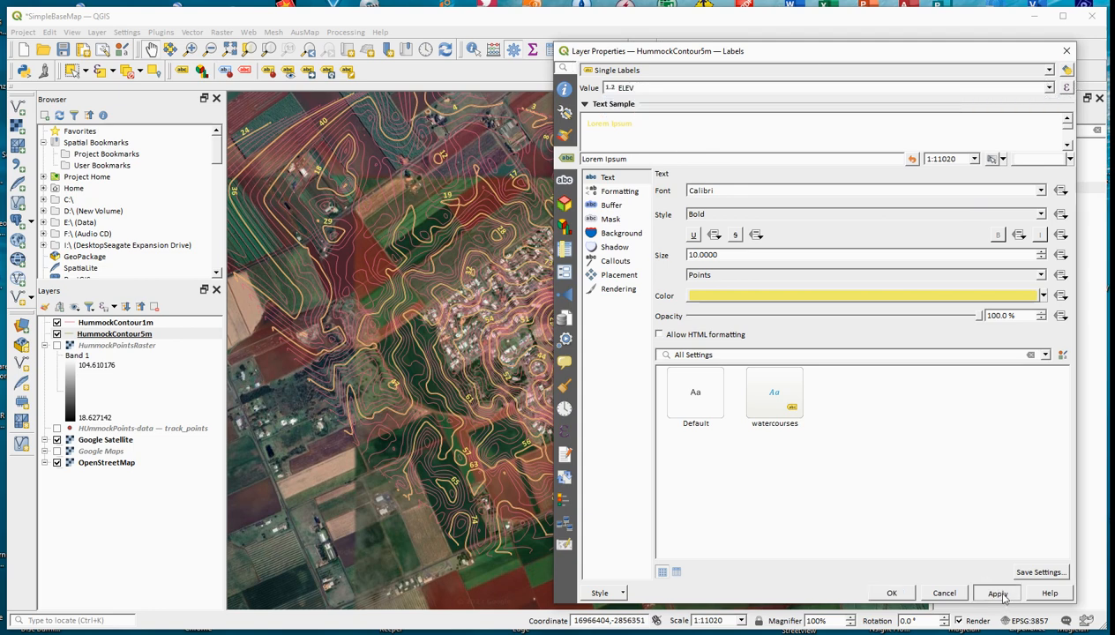
left_click(891, 593)
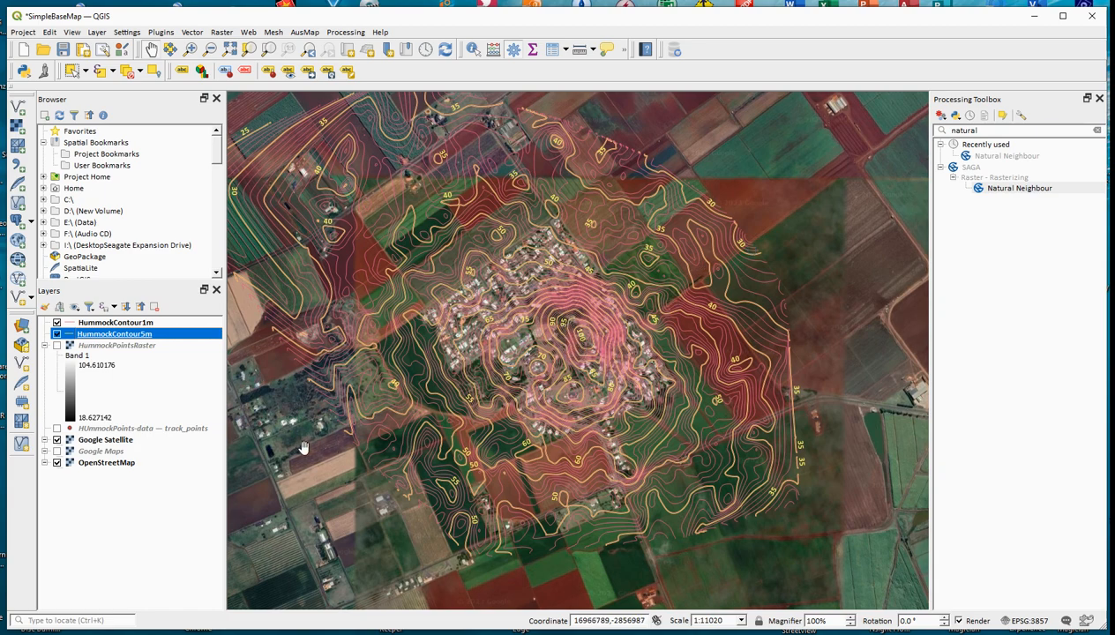
Step: Move HummockContour1m below HummockContour5m in the layer order and colour its lines light orange (#fdbf6f)
left_click_drag(123, 325, 125, 343)
left_click(124, 336)
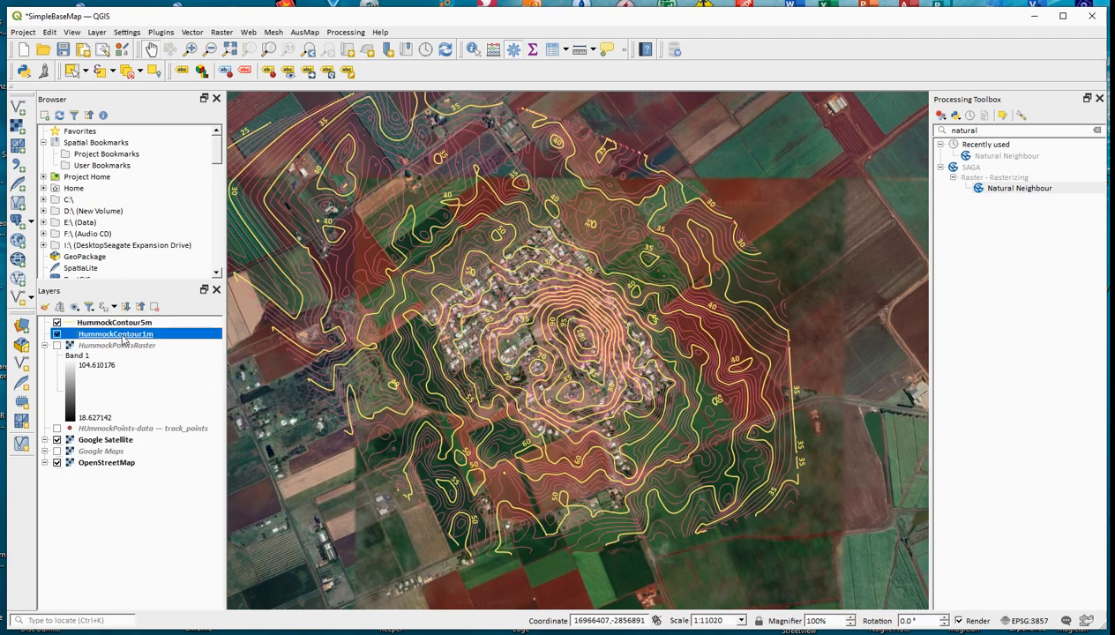
double_click(124, 341)
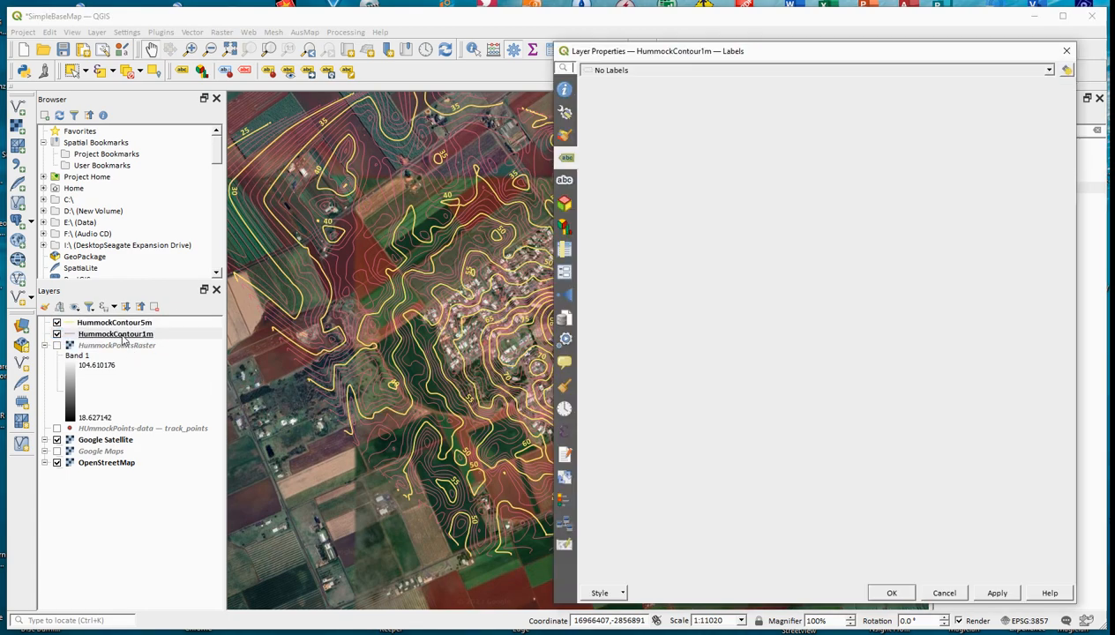
left_click(564, 135)
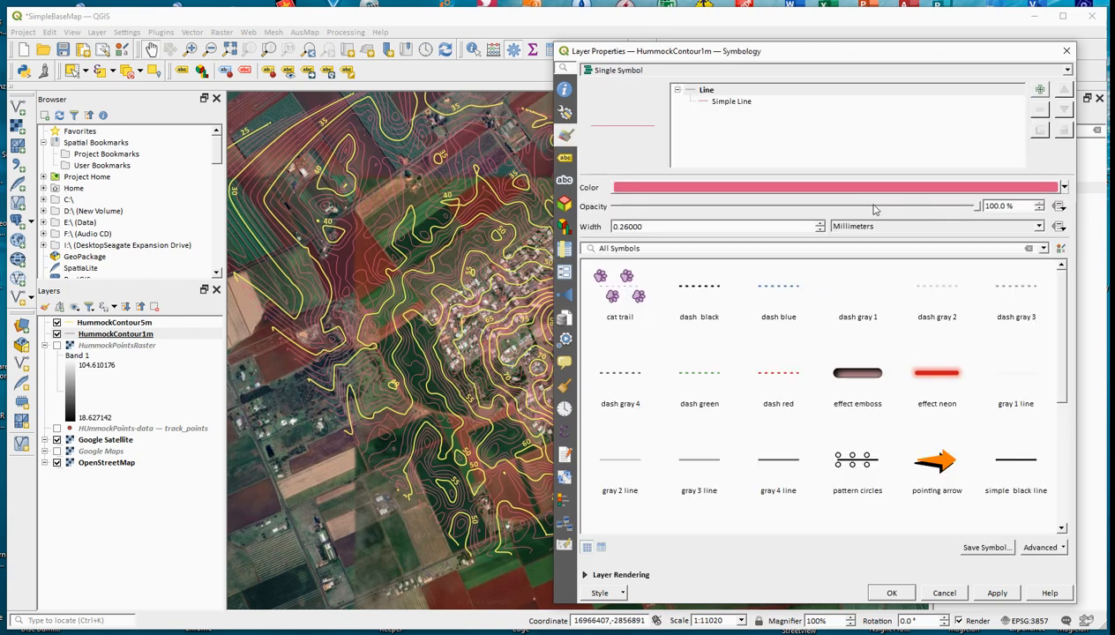
left_click(1066, 190)
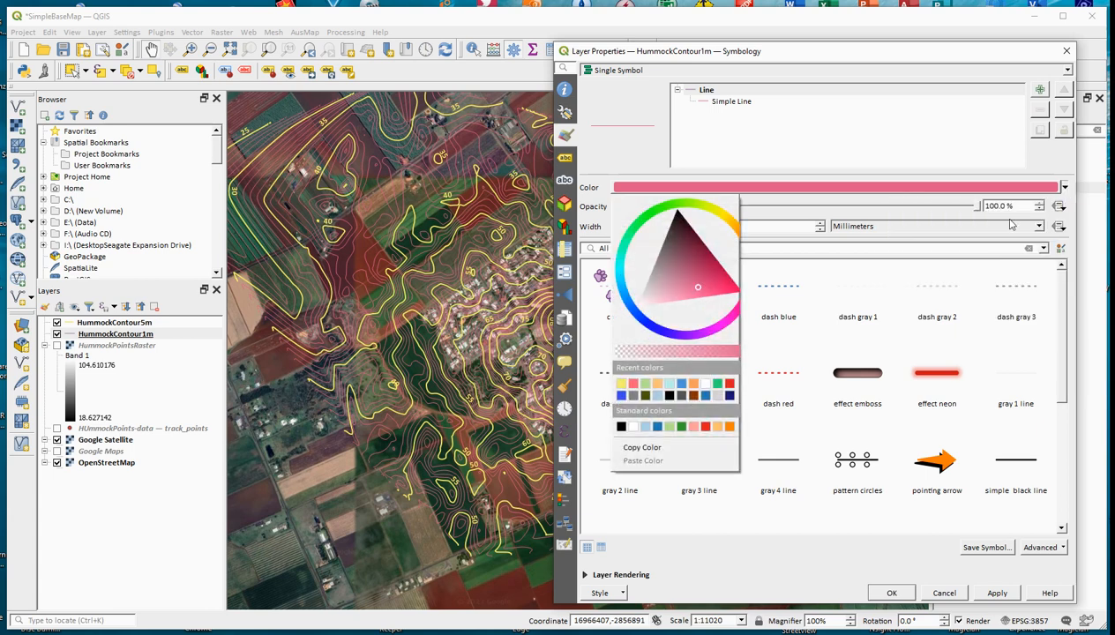
left_click(662, 388)
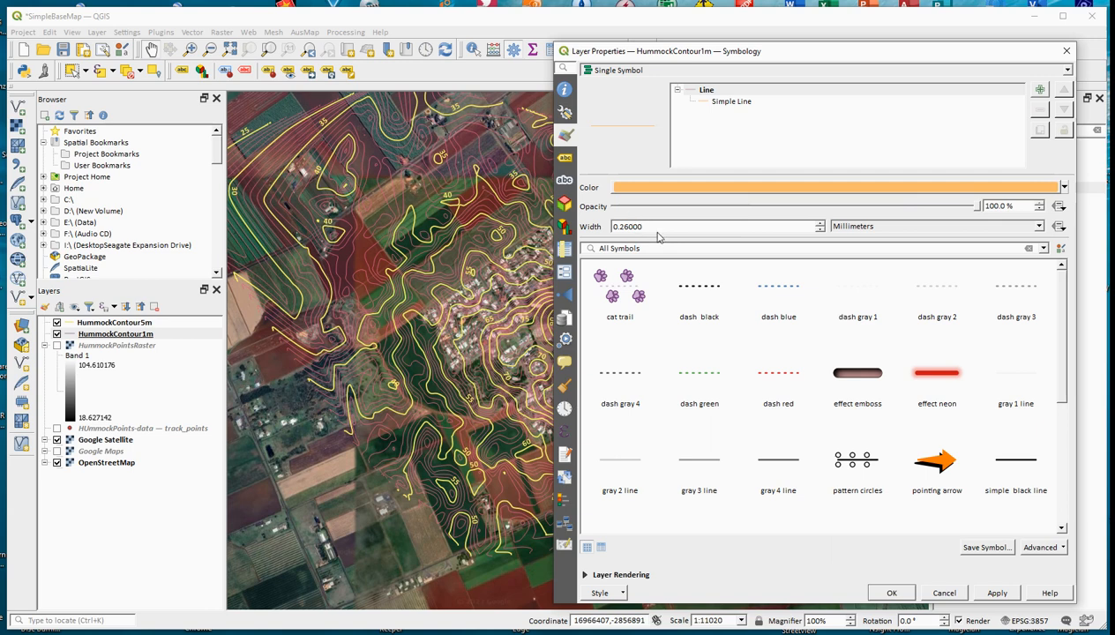
left_click(997, 593)
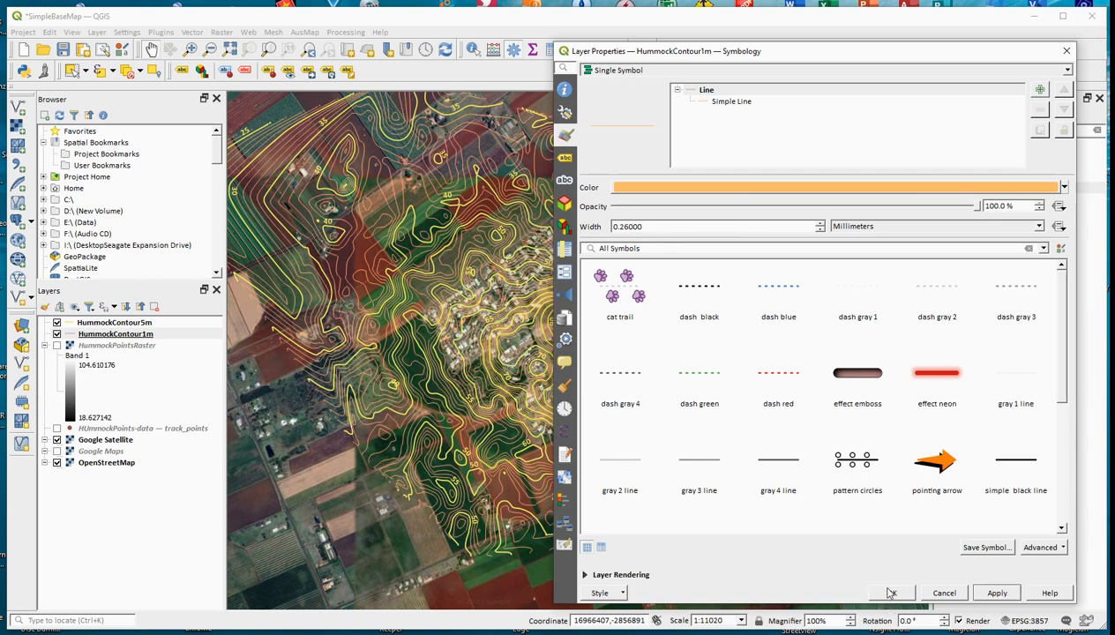
Step: Enable single labels for HummockContour1m using the ELEV field as the label value
left_click(567, 161)
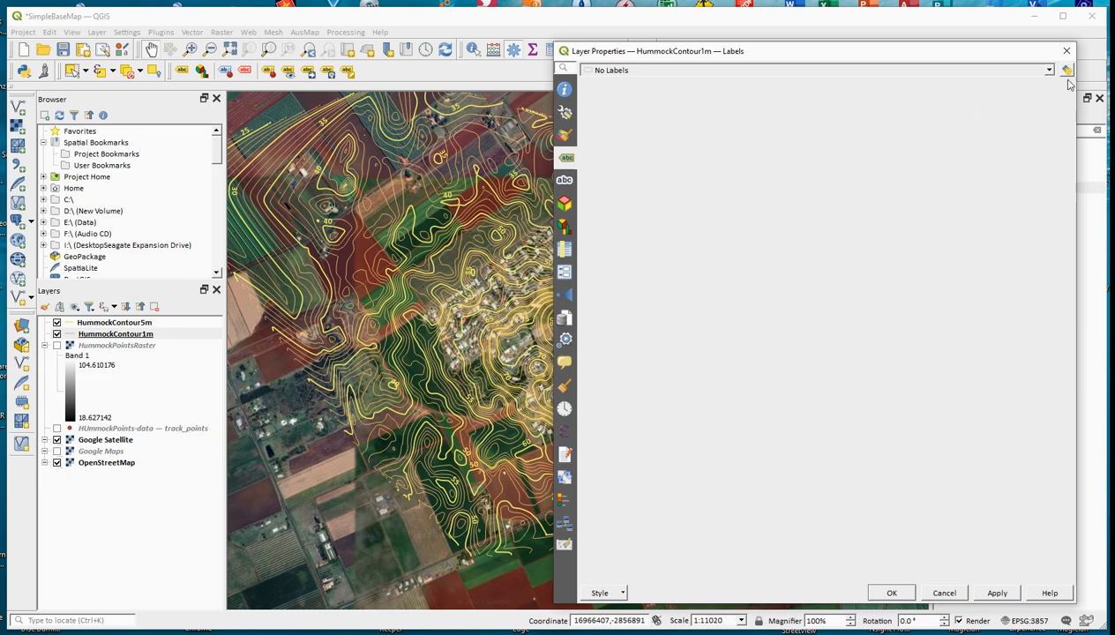
left_click(909, 71)
left_click(866, 94)
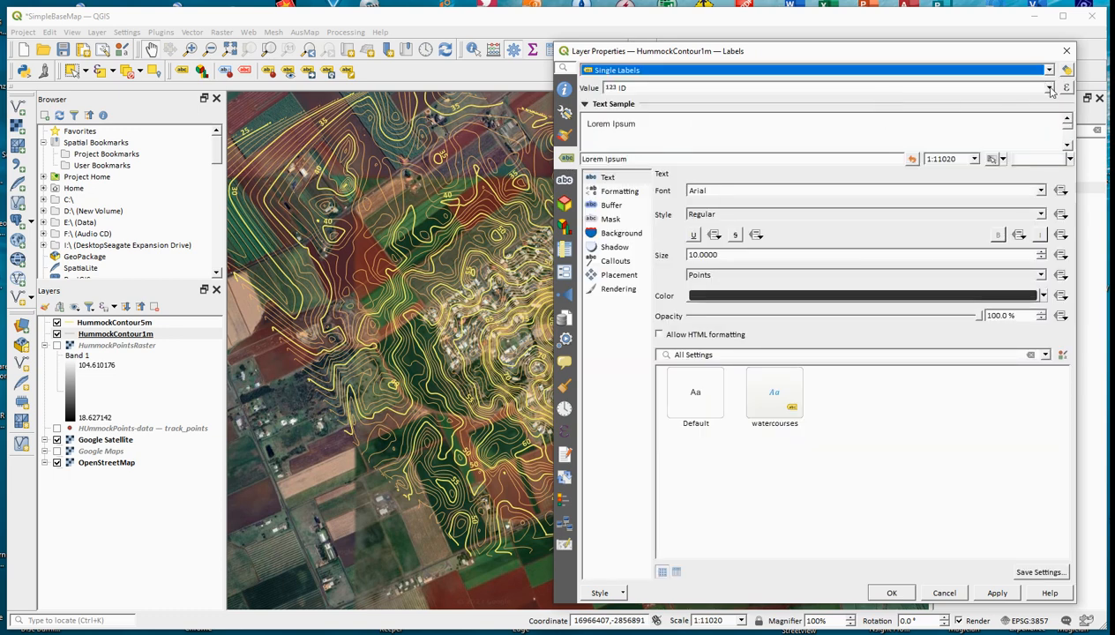
left_click(1050, 88)
left_click(801, 112)
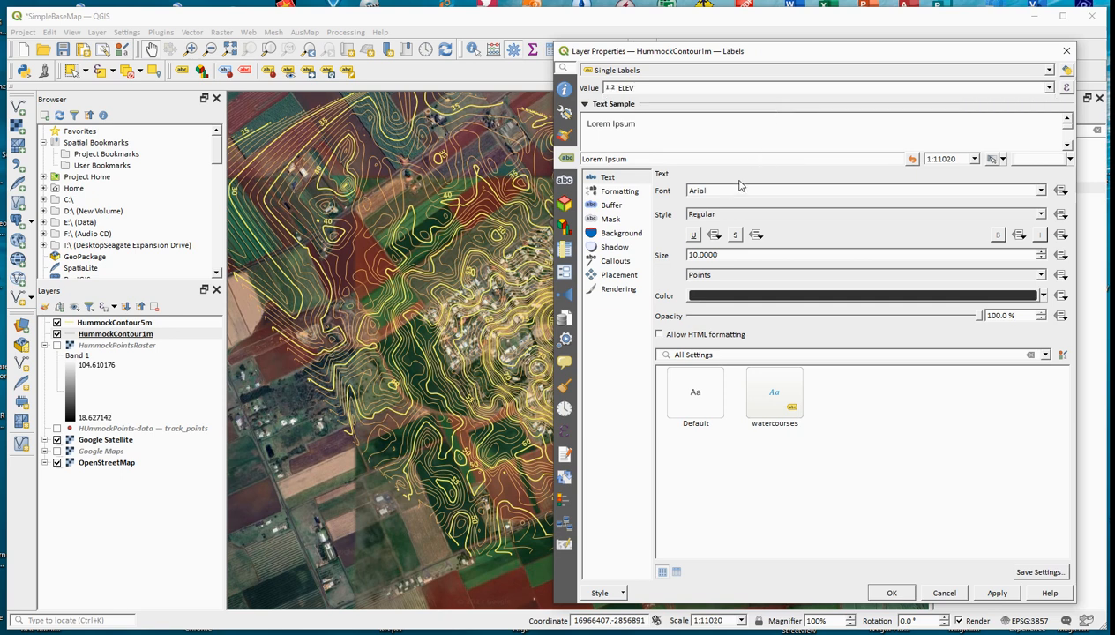
Step: Set the HummockContour1m label font to Calibri with Bold style and apply it to the map
double_click(723, 190)
type("calibri")
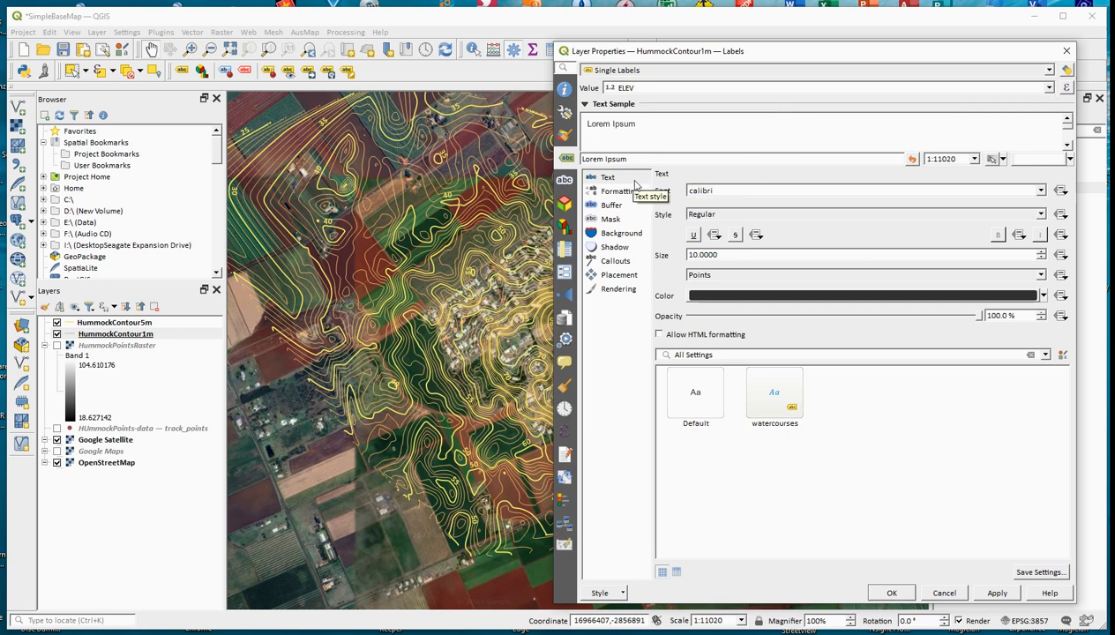
left_click(1029, 215)
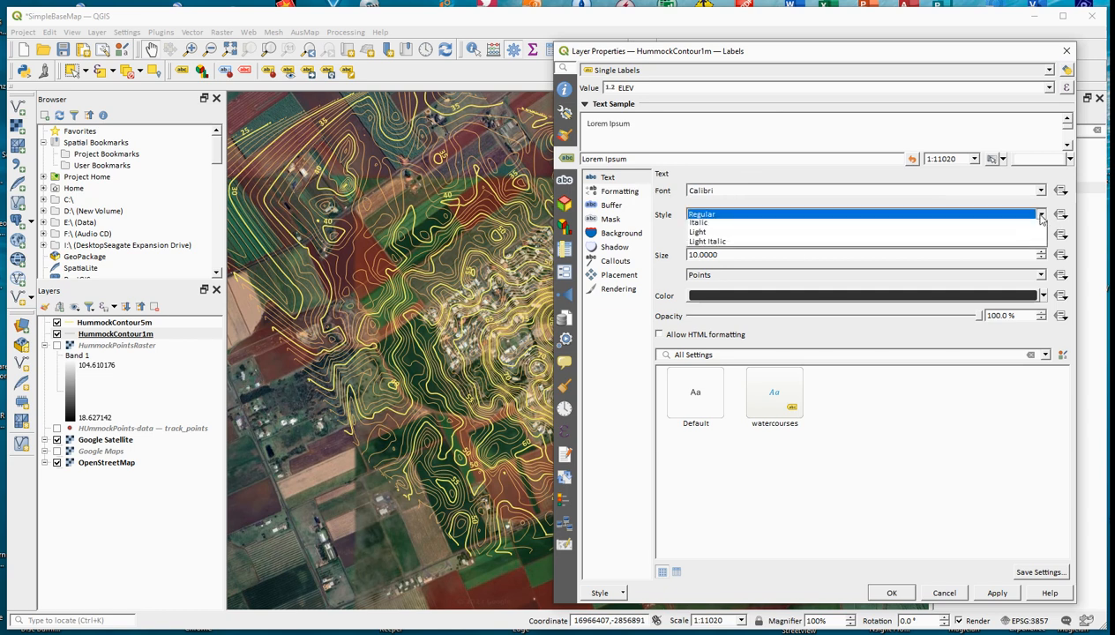
left_click(870, 237)
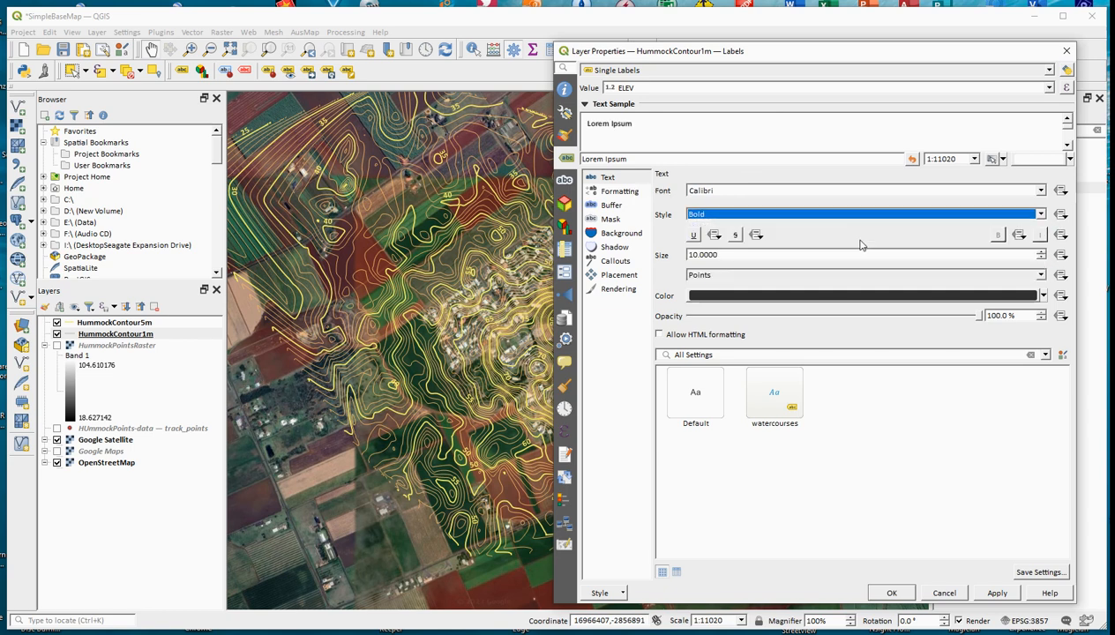
left_click(996, 593)
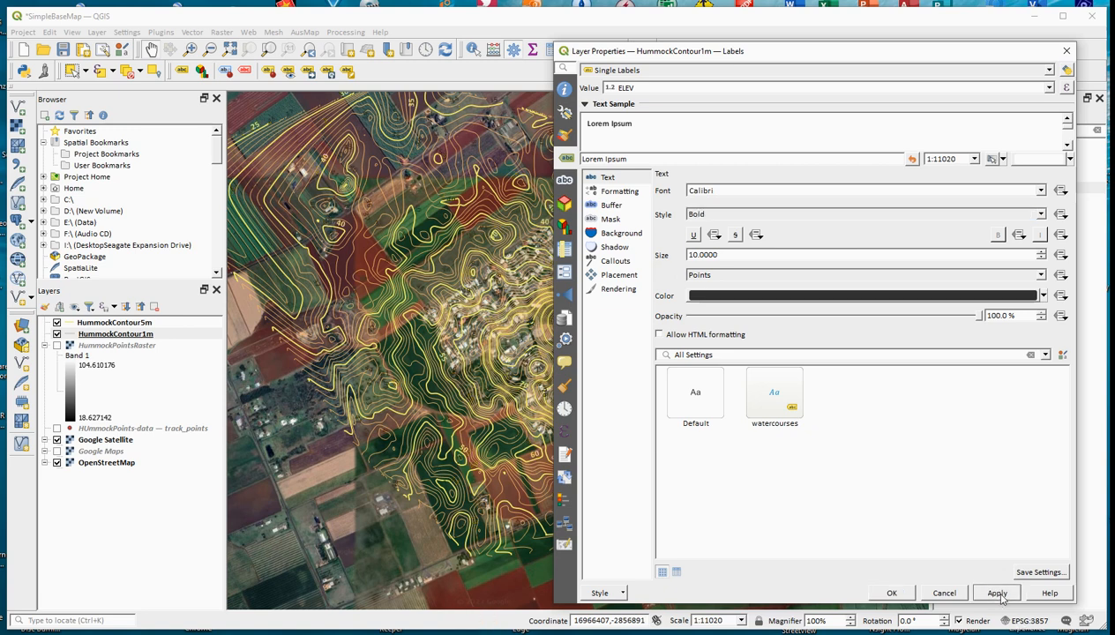
Step: Colour the HummockContour1m labels the same light orange as its contour lines and accept the layer properties
left_click(1043, 295)
left_click(695, 494)
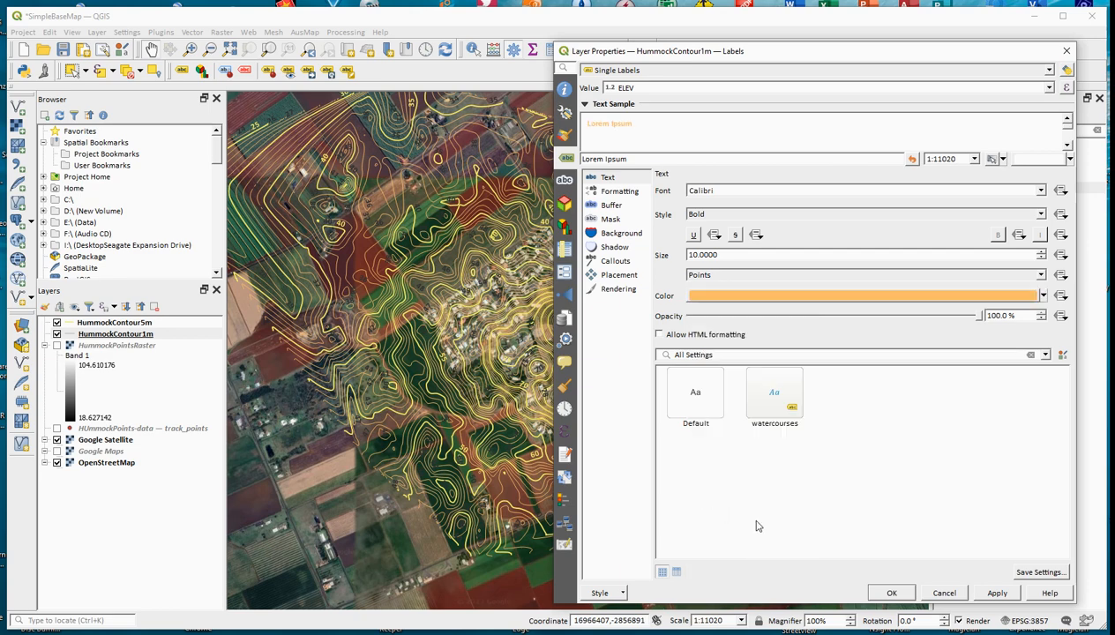
left_click(997, 593)
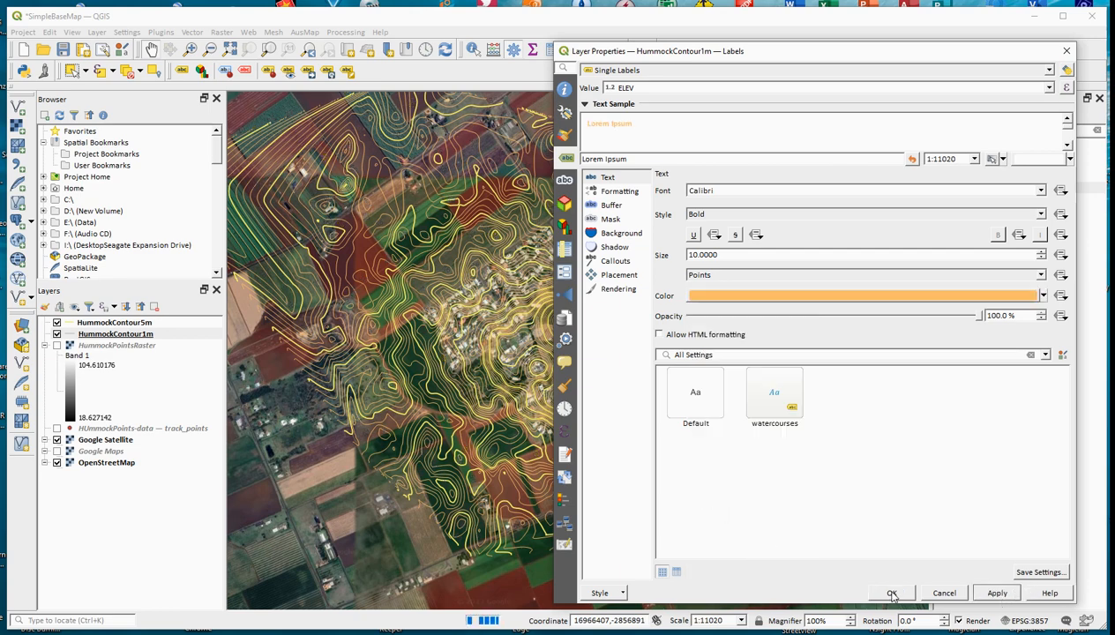
left_click(892, 594)
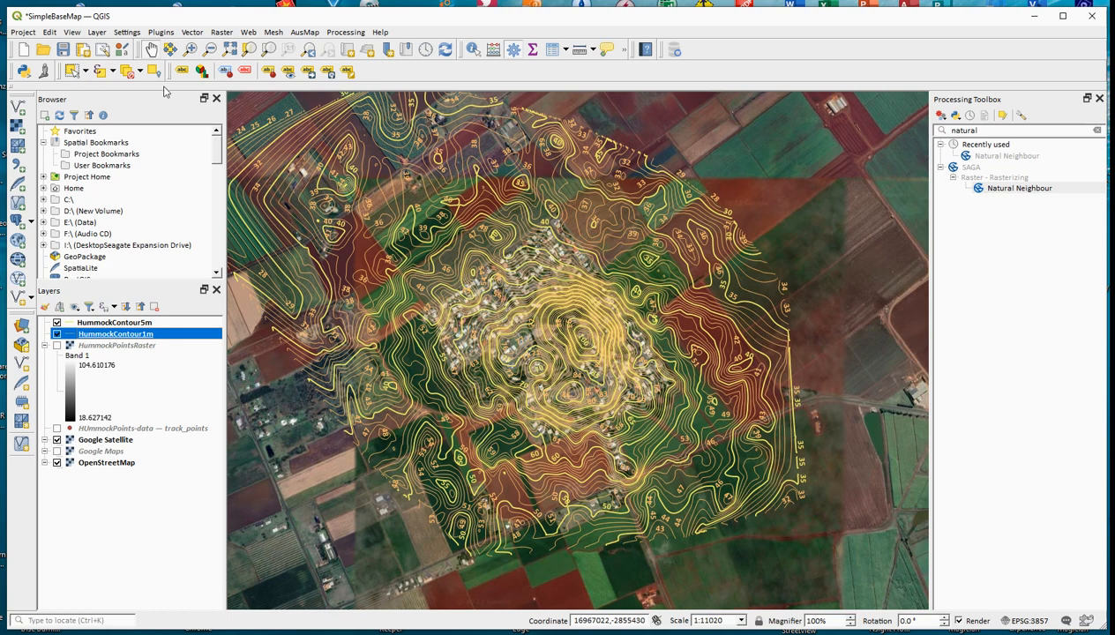
Step: Examine the labelled 1 m and 5 m contours up close around the summit, the housing and the surrounding fields
left_click(190, 50)
left_click_drag(471, 294, 748, 480)
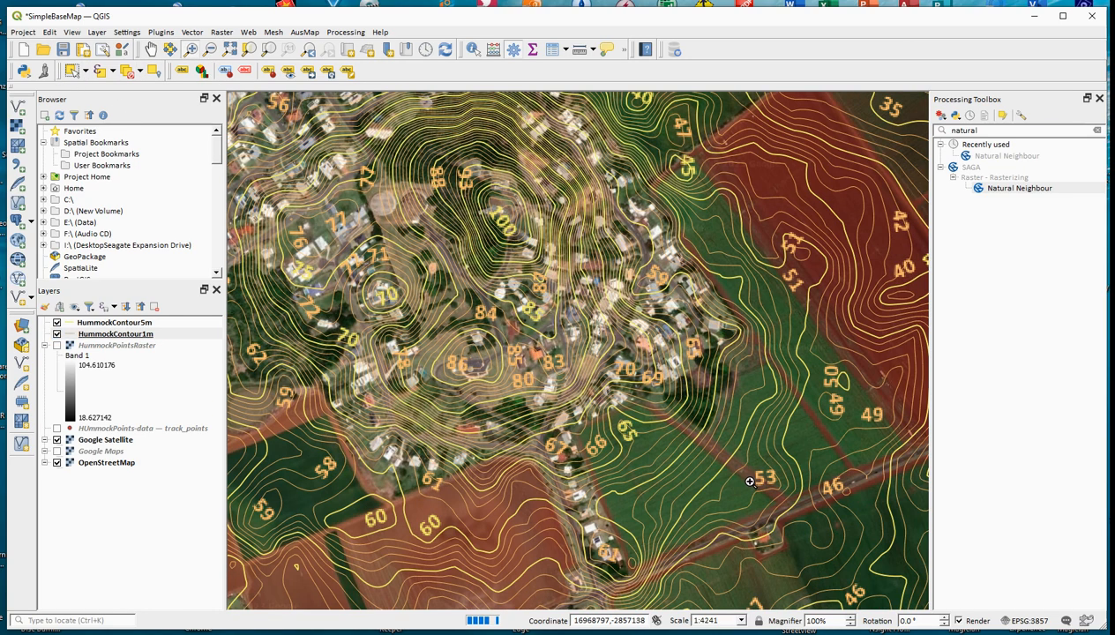
left_click_drag(381, 169, 703, 407)
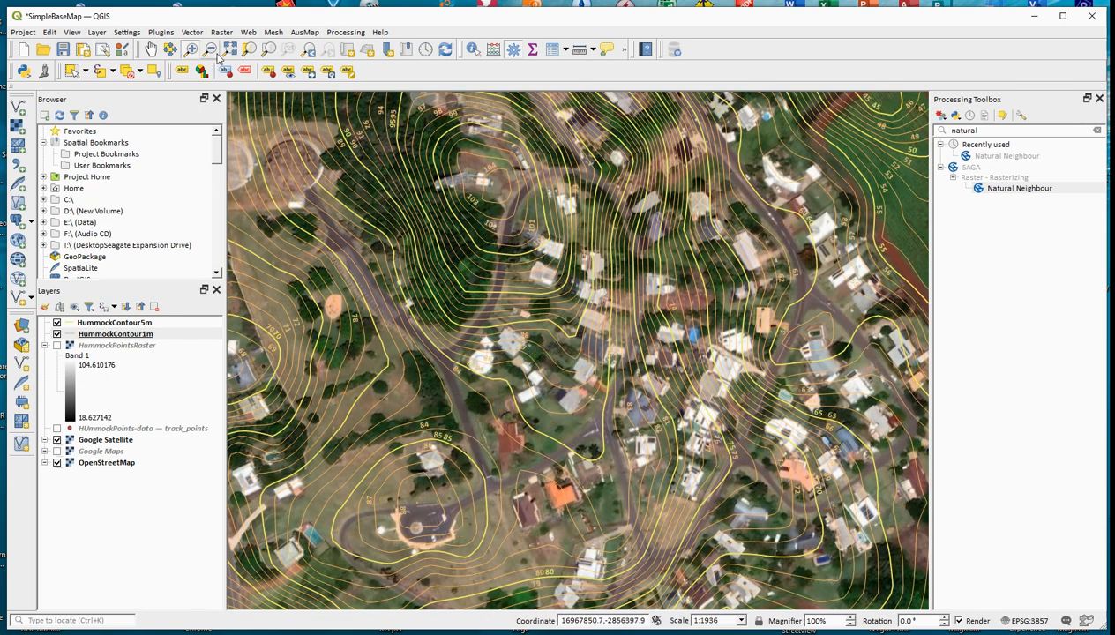
left_click(150, 50)
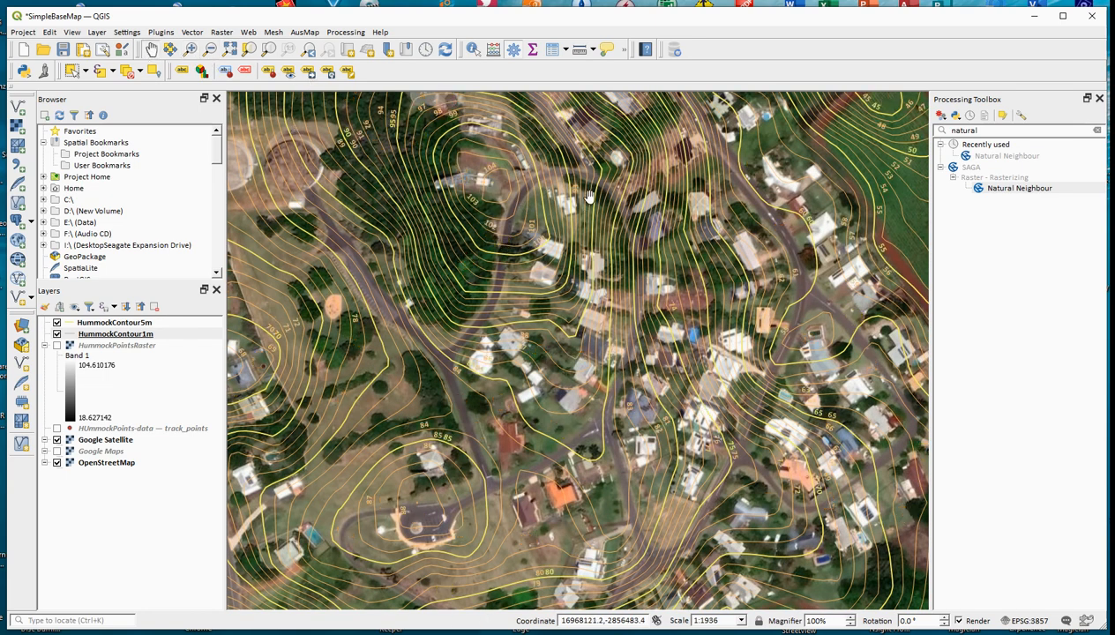
left_click_drag(582, 195, 464, 398)
left_click_drag(575, 255, 441, 420)
scroll(591, 368, "down", 1)
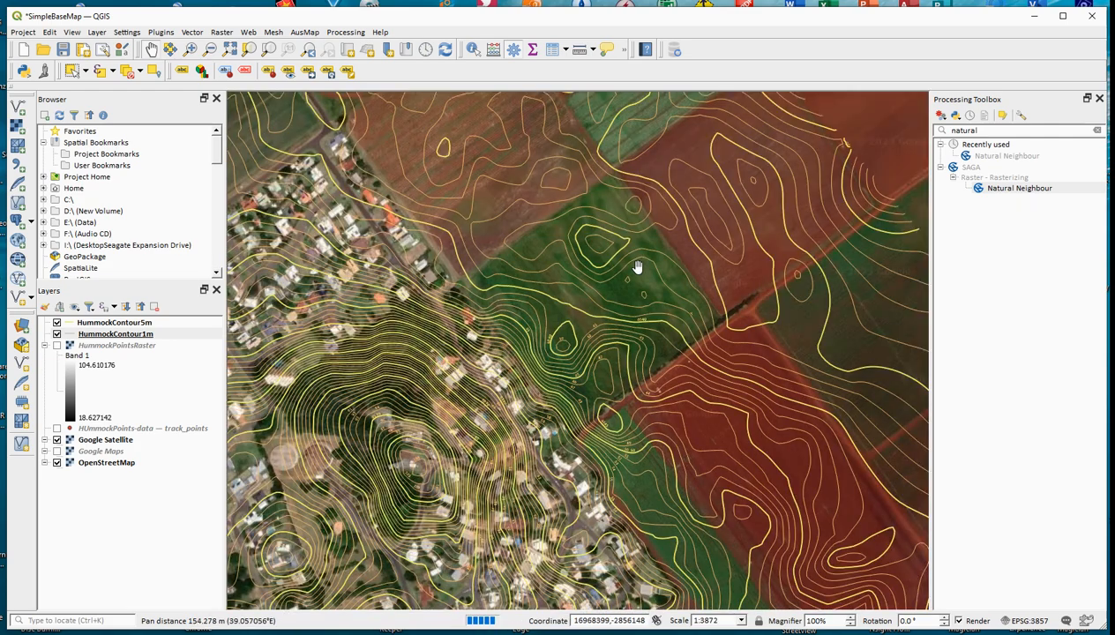
scroll(637, 265, "down", 1)
left_click_drag(445, 218, 942, 416)
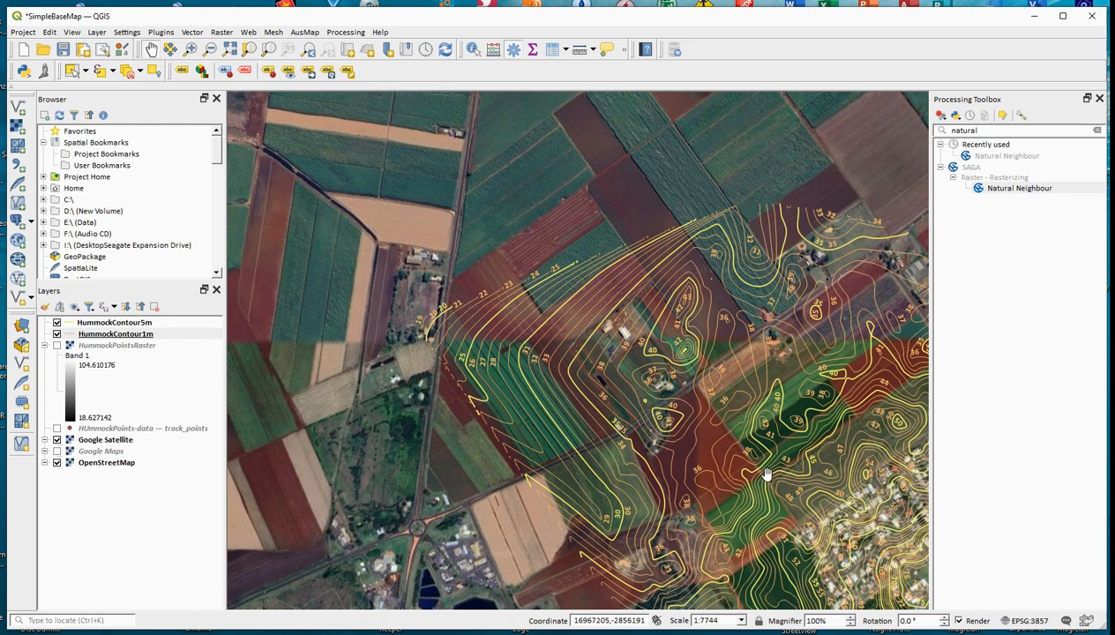
left_click_drag(759, 466, 631, 321)
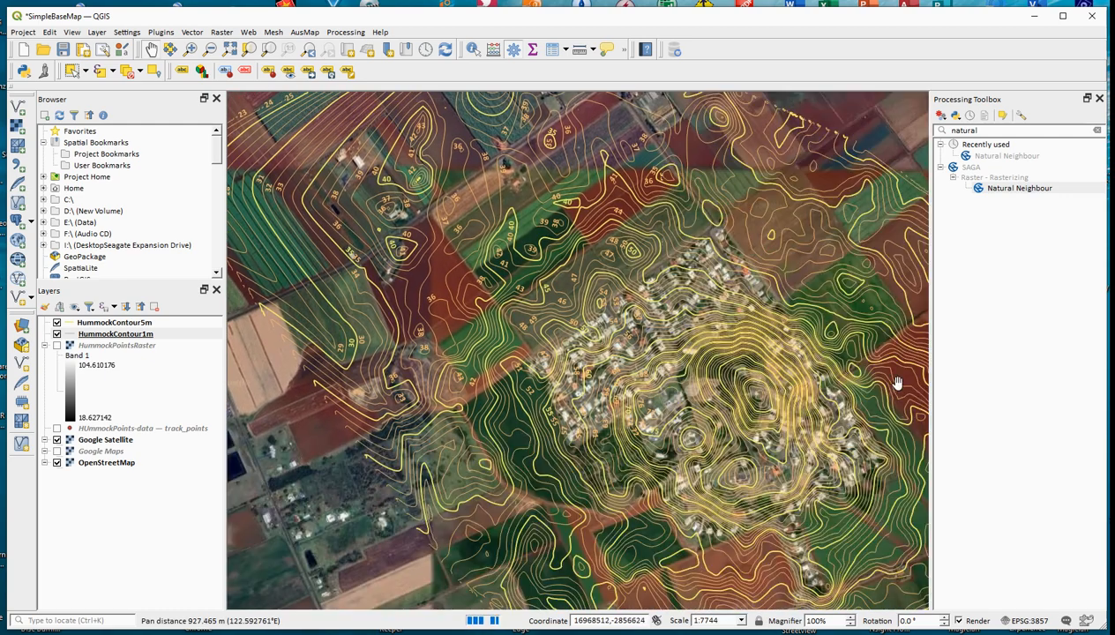
left_click_drag(753, 435, 711, 351)
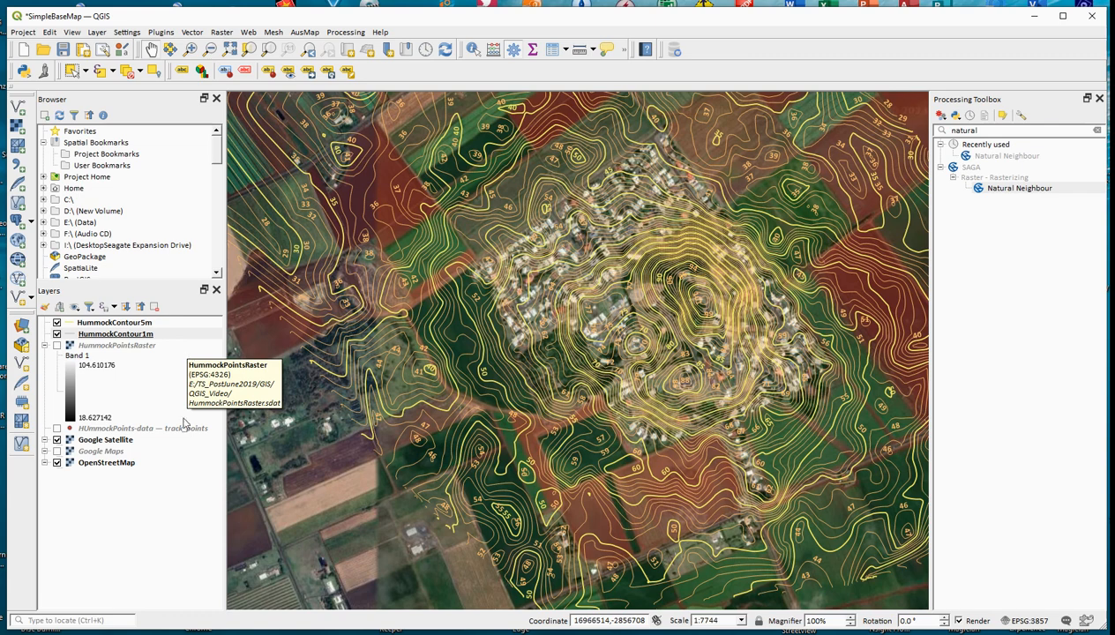
Step: Check the lowest and highest elevations of the HUmmockPoints-data track_points layer by sorting its attribute table on ele
left_click(122, 429)
right_click(122, 429)
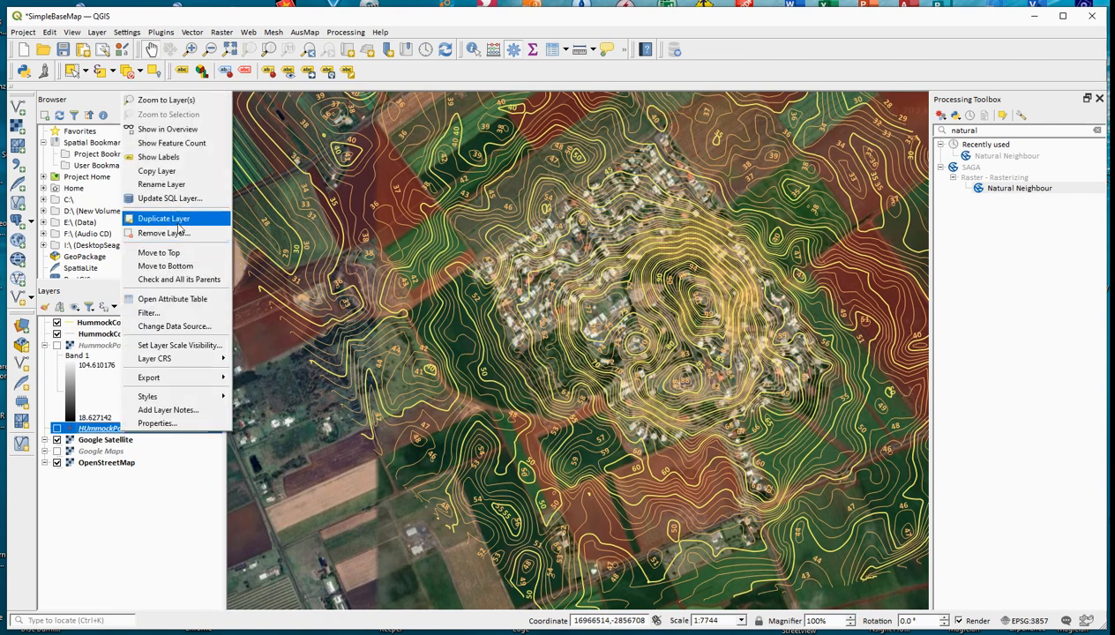
left_click(187, 302)
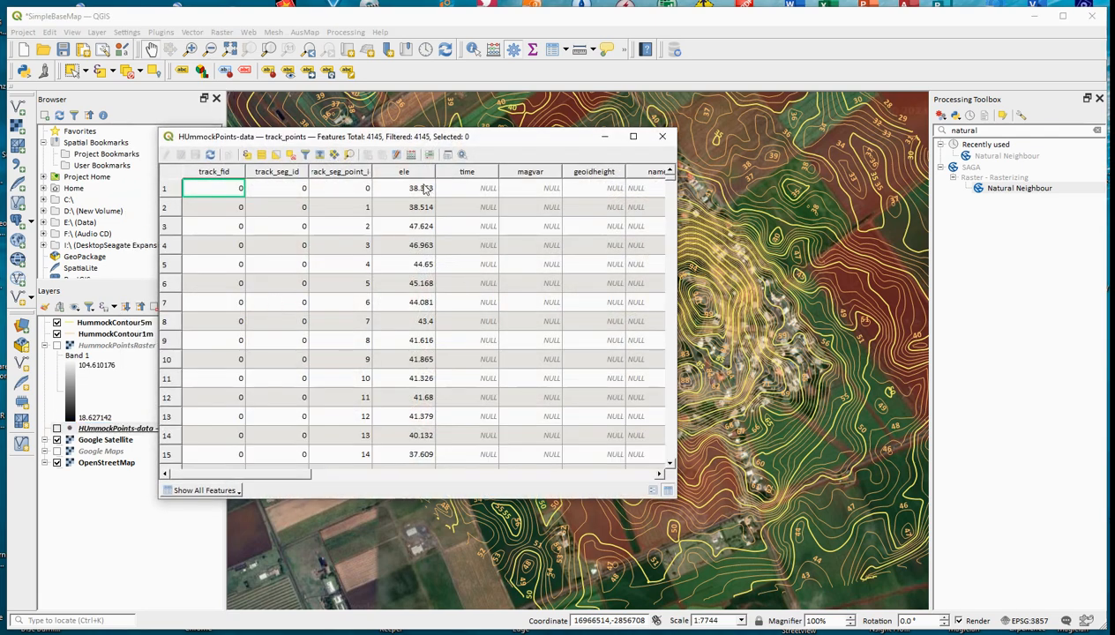
left_click(420, 172)
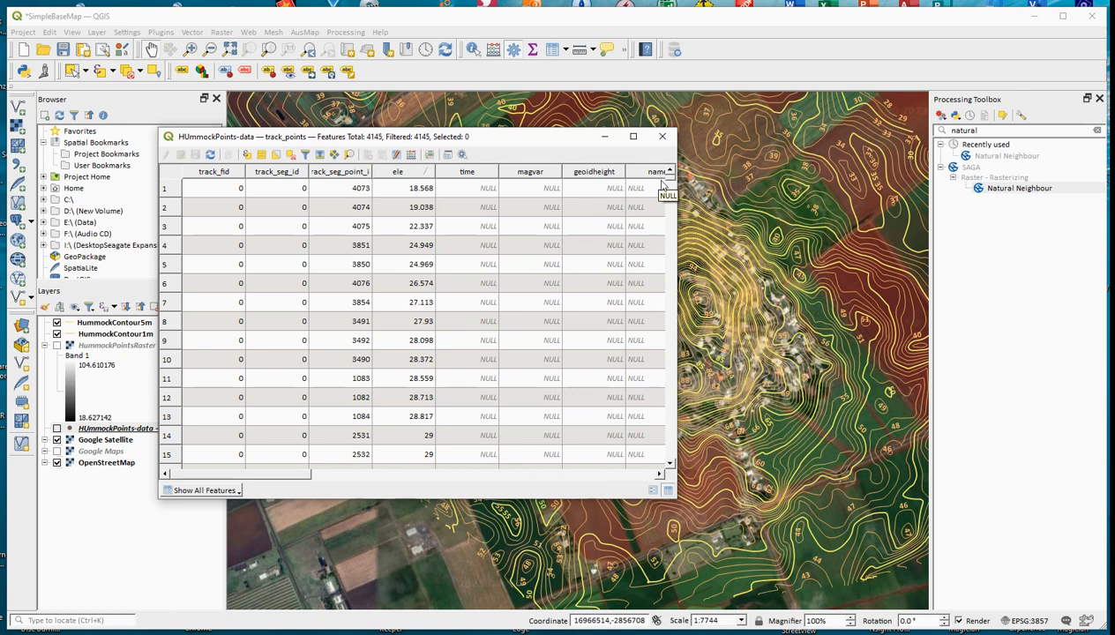
left_click_drag(673, 181, 675, 465)
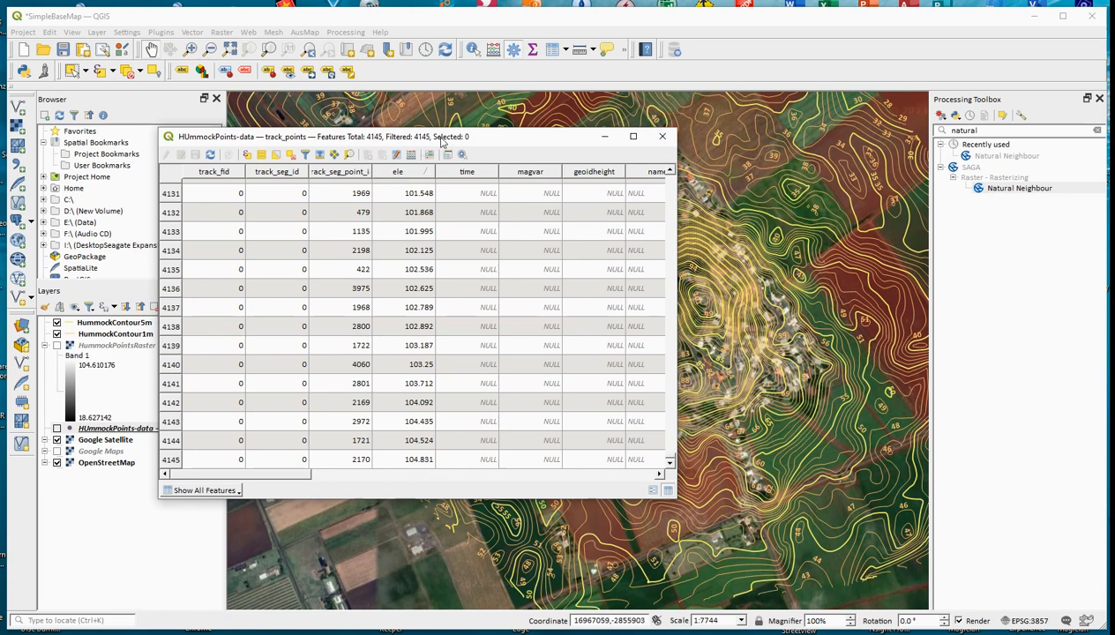
left_click(662, 136)
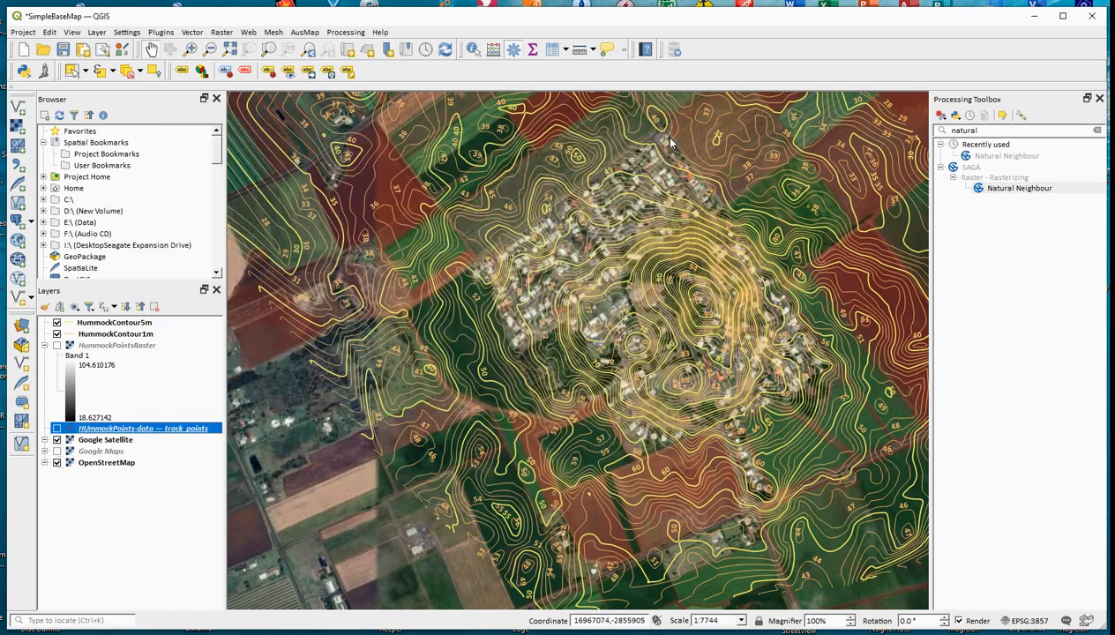
Step: View the full extent of both contour layers over the satellite imagery
left_click(215, 50)
left_click(603, 319)
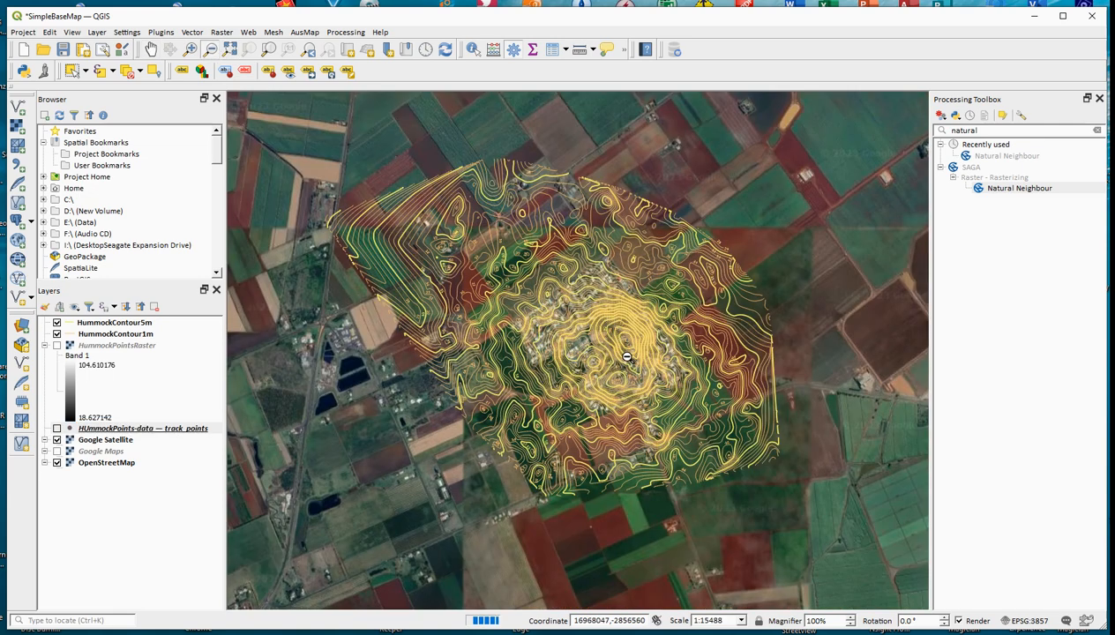